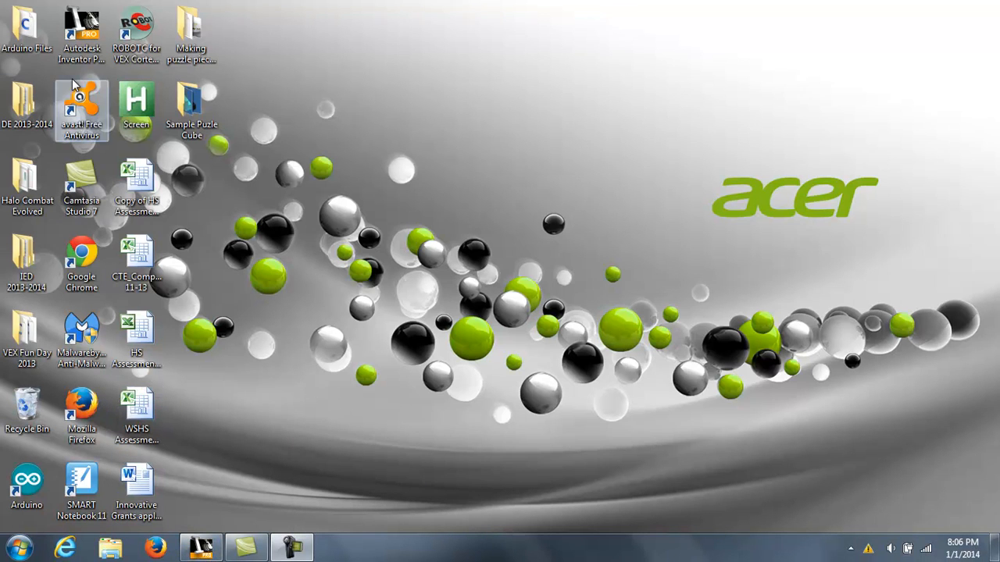
# Step: Switch to Autodesk Inventor and create a new assembly from the English Standard (in).iam template
pyautogui.click(198, 550)
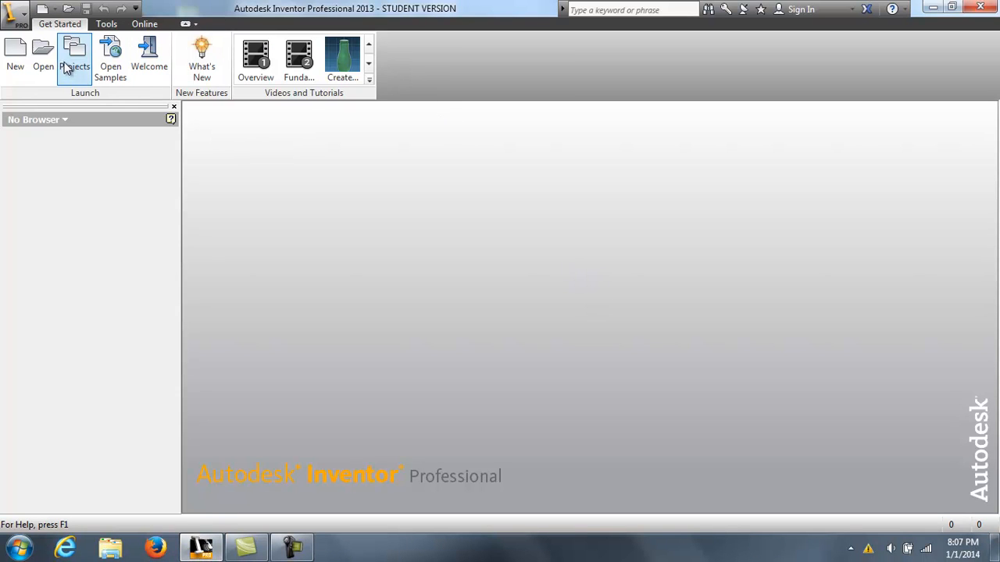
pyautogui.click(19, 51)
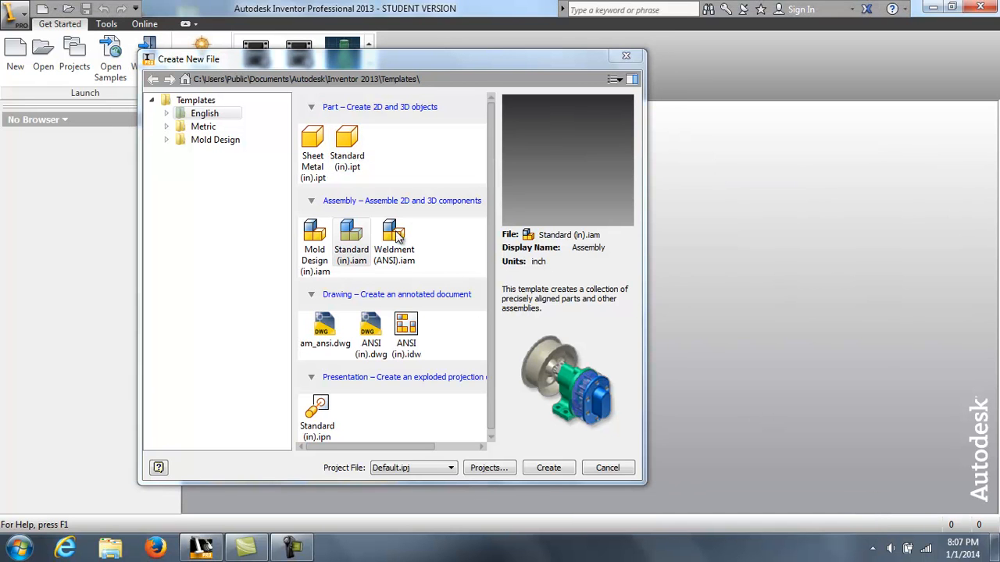
pyautogui.click(320, 239)
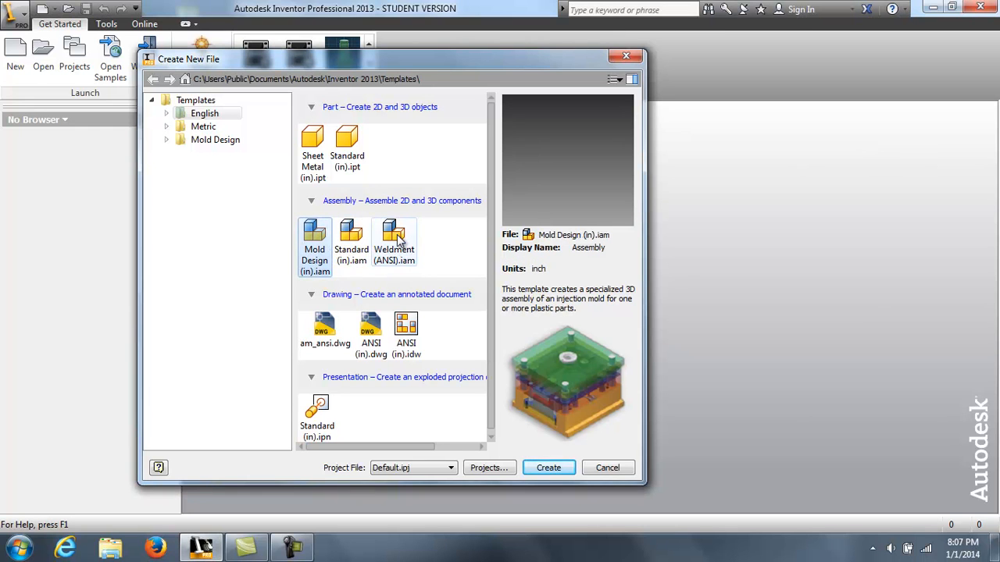
pyautogui.click(399, 238)
pyautogui.click(353, 251)
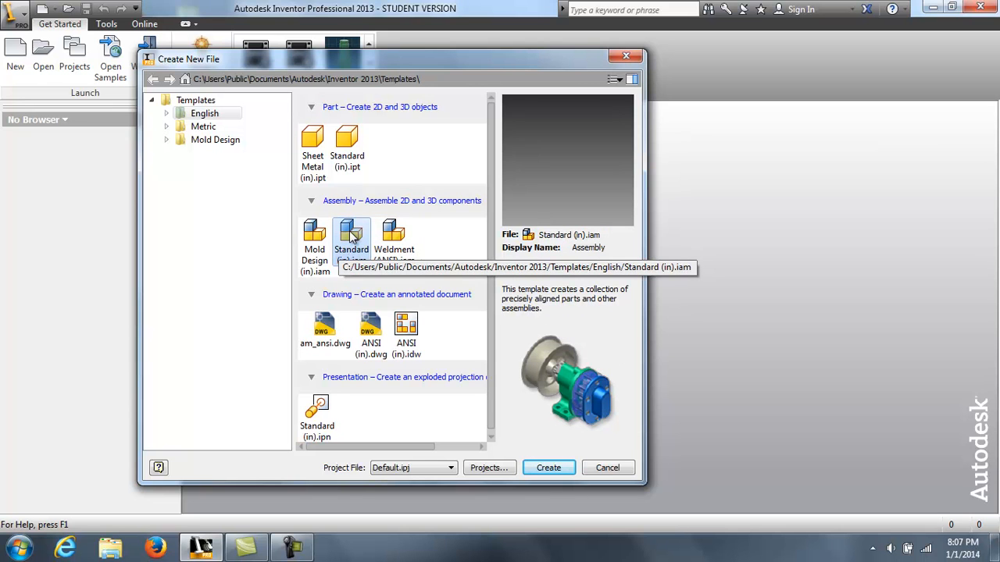
pyautogui.click(544, 468)
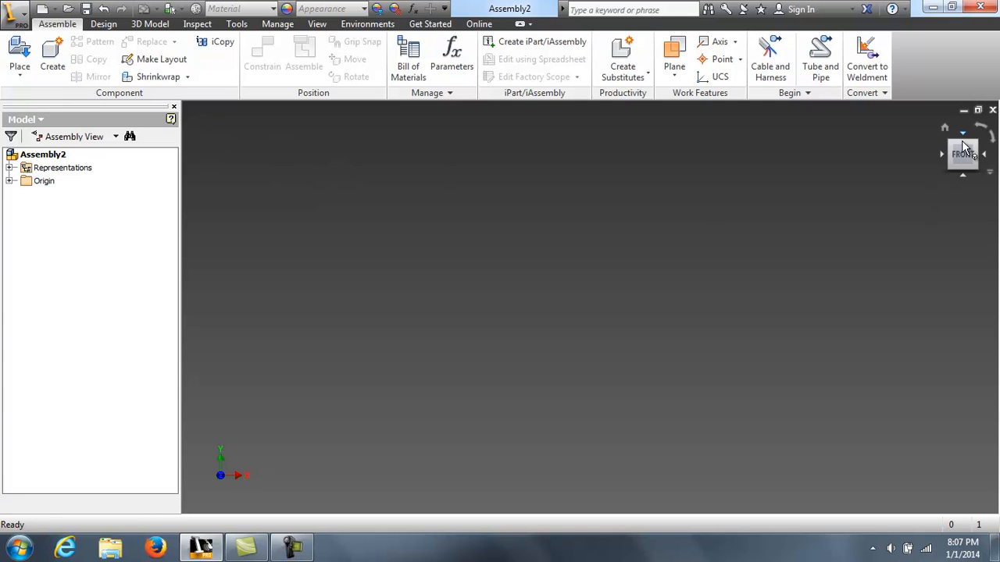
# Step: Set the home view and place Piece 1 from the Sample Puzle Cube folder as the first component, accepting the educational watermark
pyautogui.click(945, 128)
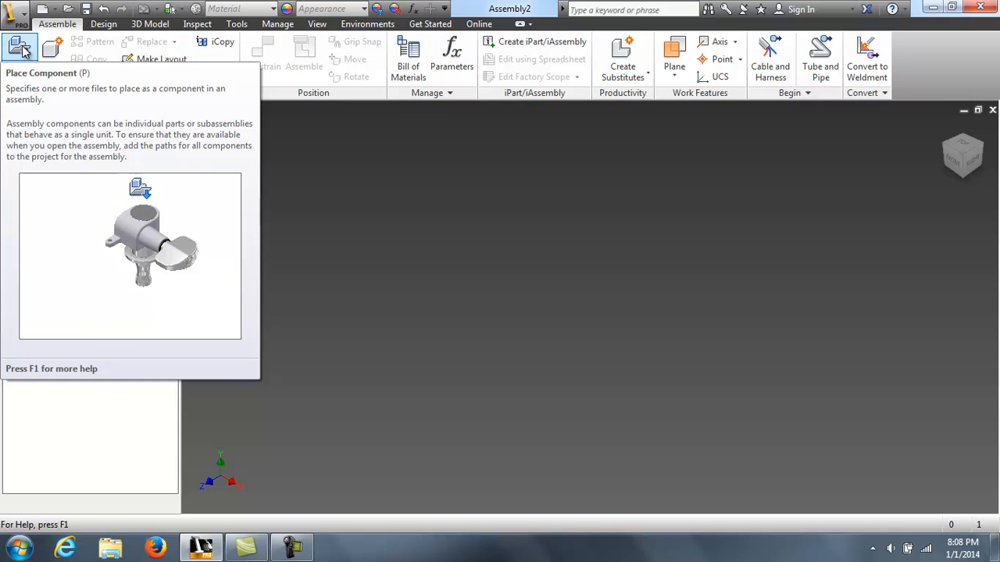
pyautogui.click(21, 52)
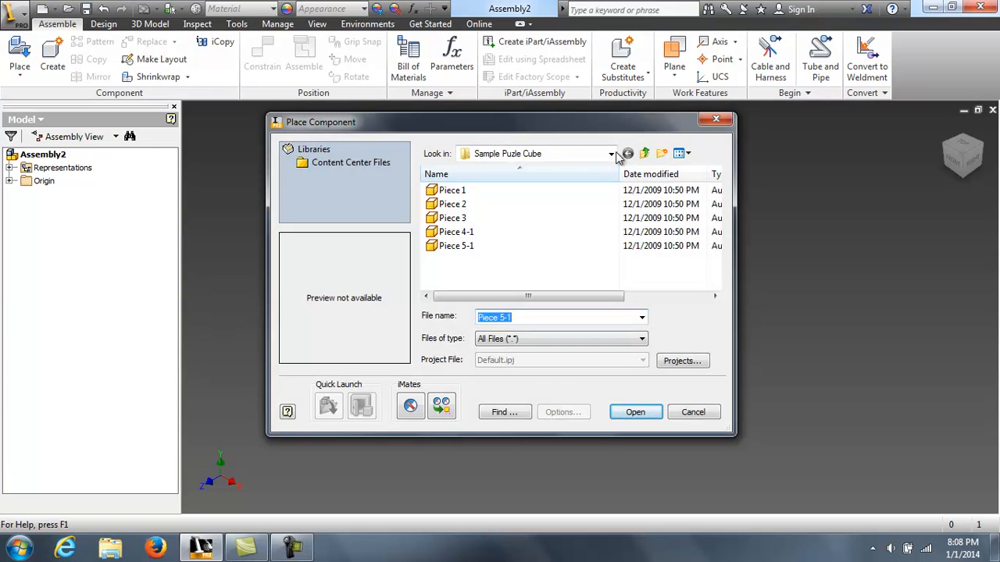
pyautogui.click(442, 193)
pyautogui.click(453, 205)
pyautogui.click(456, 217)
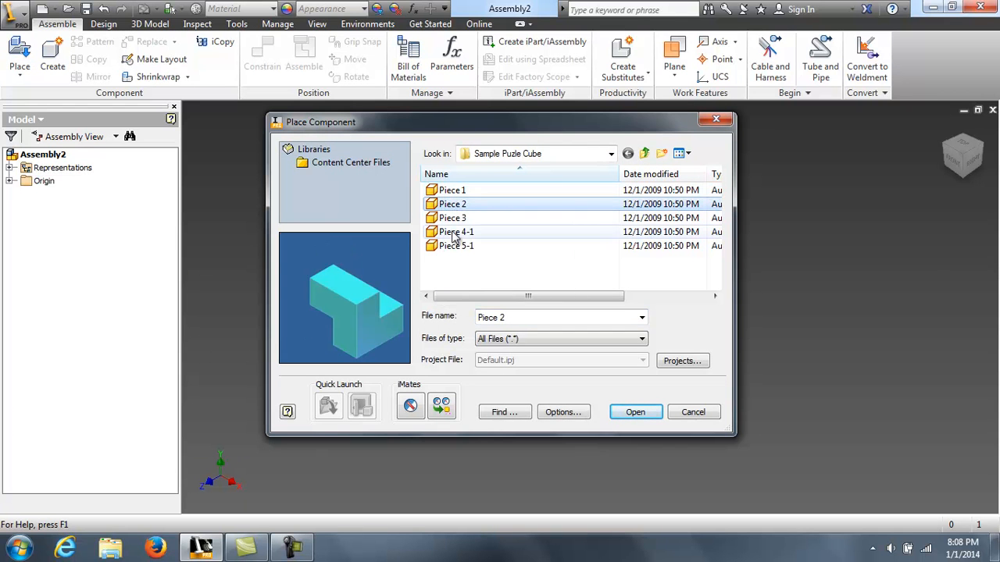
pyautogui.click(458, 232)
pyautogui.click(455, 246)
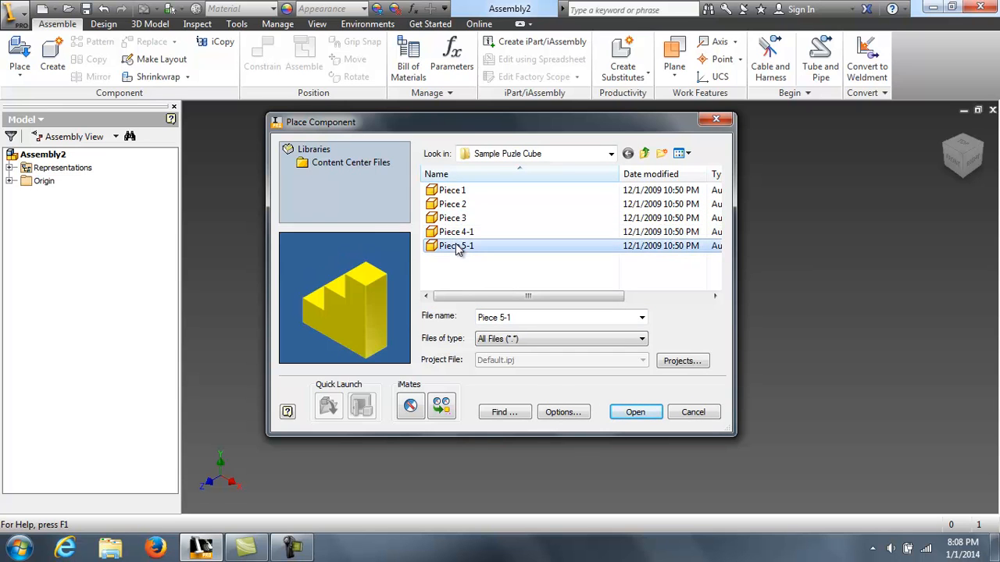
pyautogui.click(457, 194)
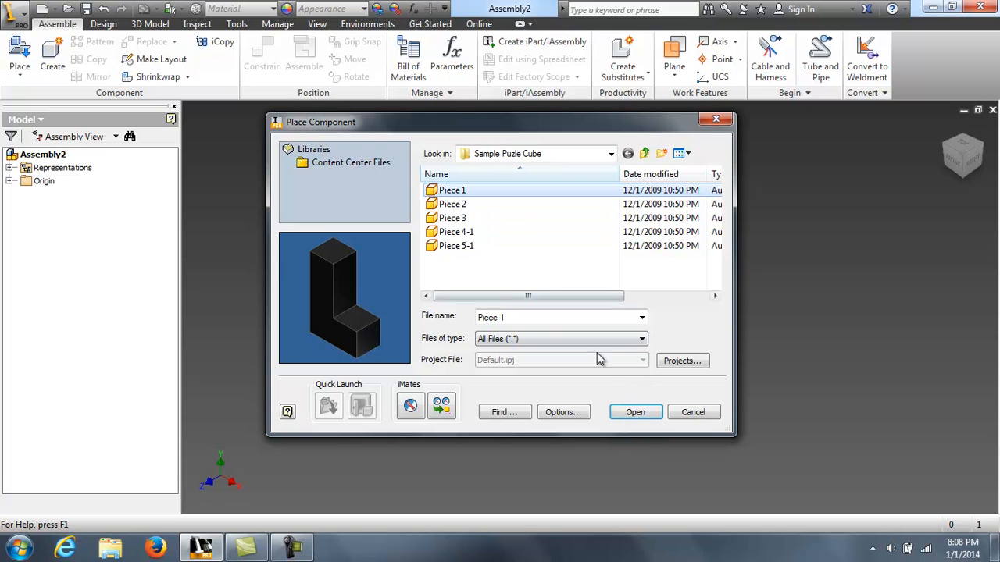
pyautogui.click(632, 412)
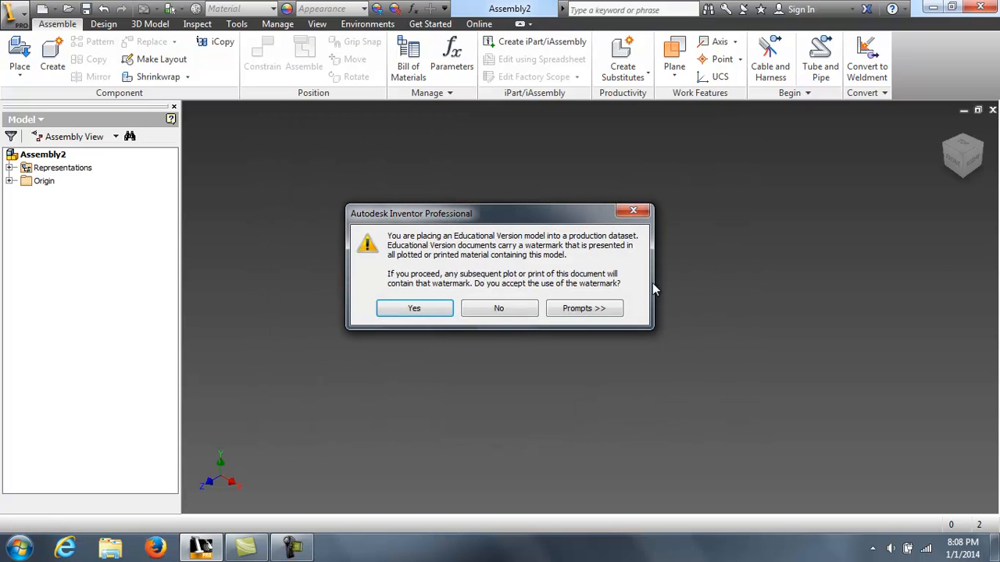
pyautogui.click(416, 309)
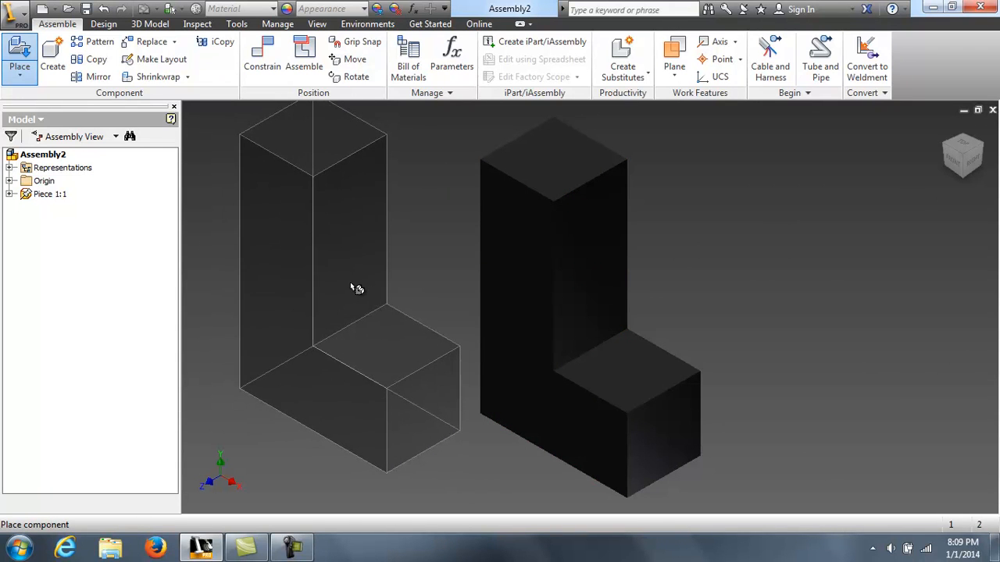
# Step: Place seven extra copies of Piece 1 around the first one and end the placement
pyautogui.scroll(5, 356, 289)
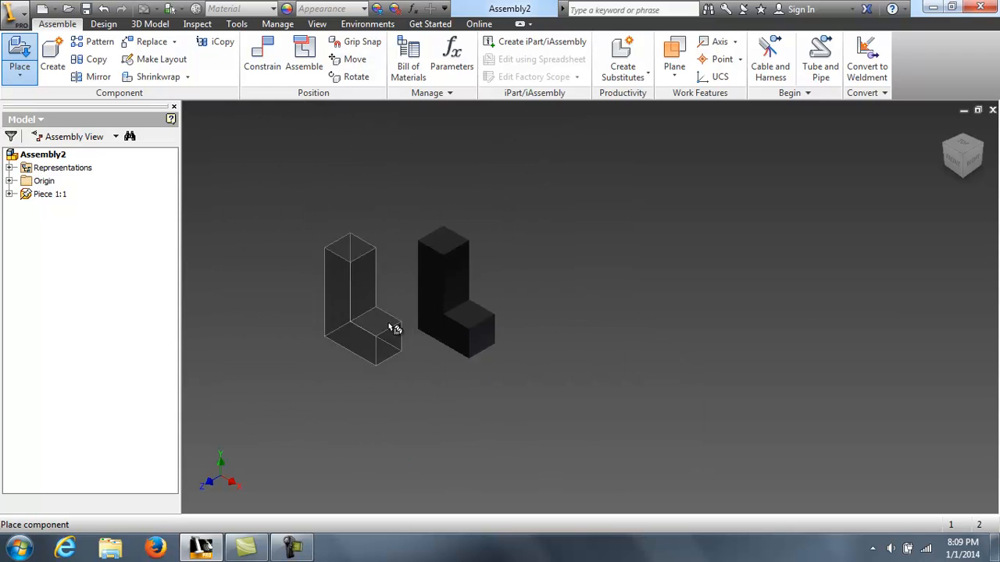
pyautogui.click(576, 290)
pyautogui.click(686, 256)
pyautogui.click(829, 264)
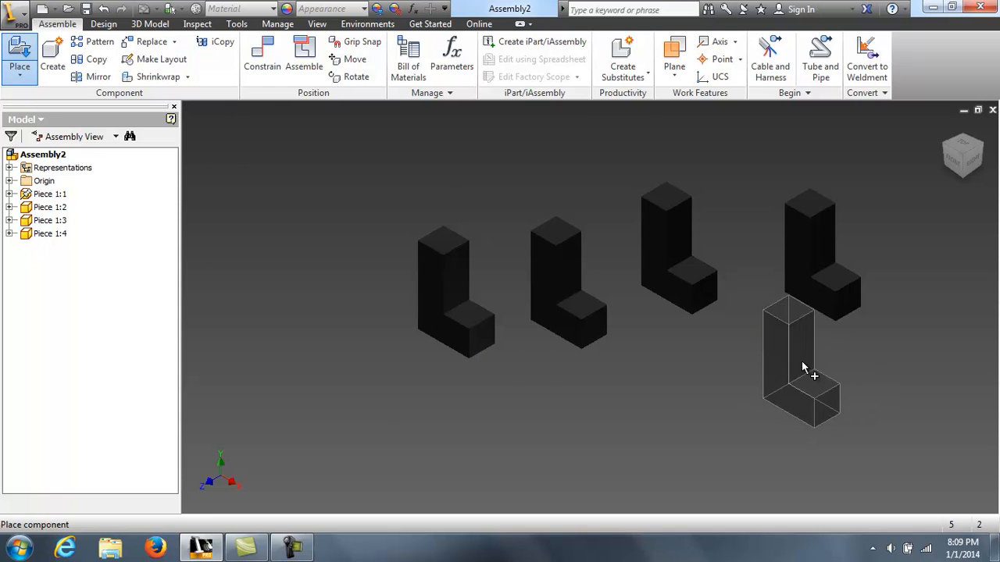
pyautogui.click(808, 367)
pyautogui.click(693, 404)
pyautogui.click(493, 424)
pyautogui.click(341, 344)
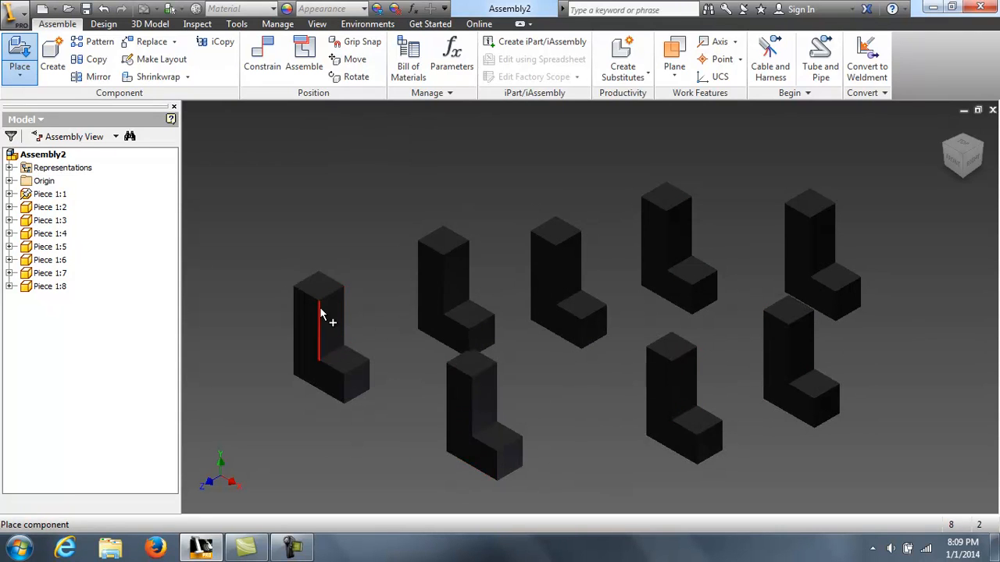
pyautogui.rightClick(382, 204)
pyautogui.click(436, 199)
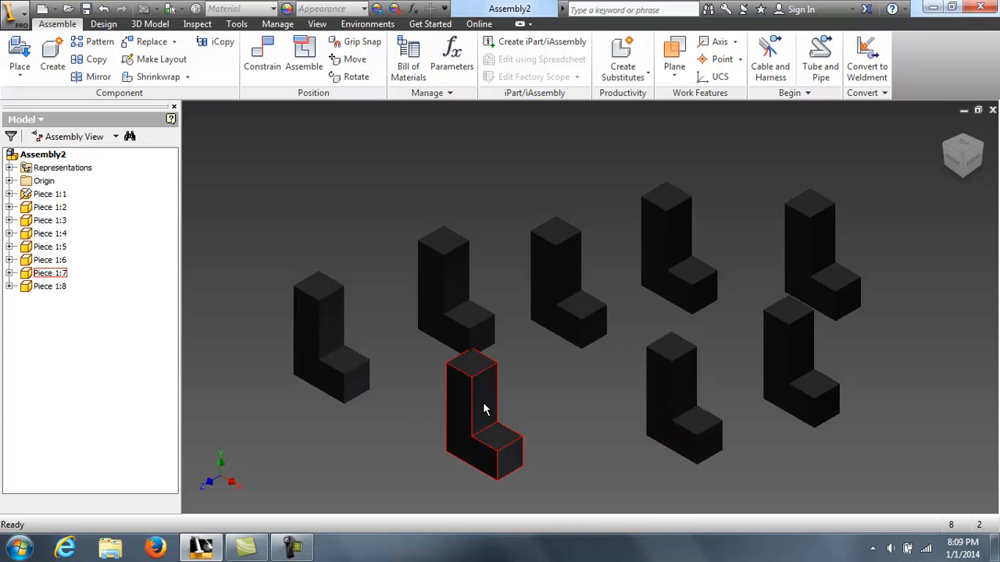
# Step: Delete all the extra copies of Piece 1, keeping only the first, grounded occurrence
pyautogui.click(460, 395)
pyautogui.rightClick(462, 387)
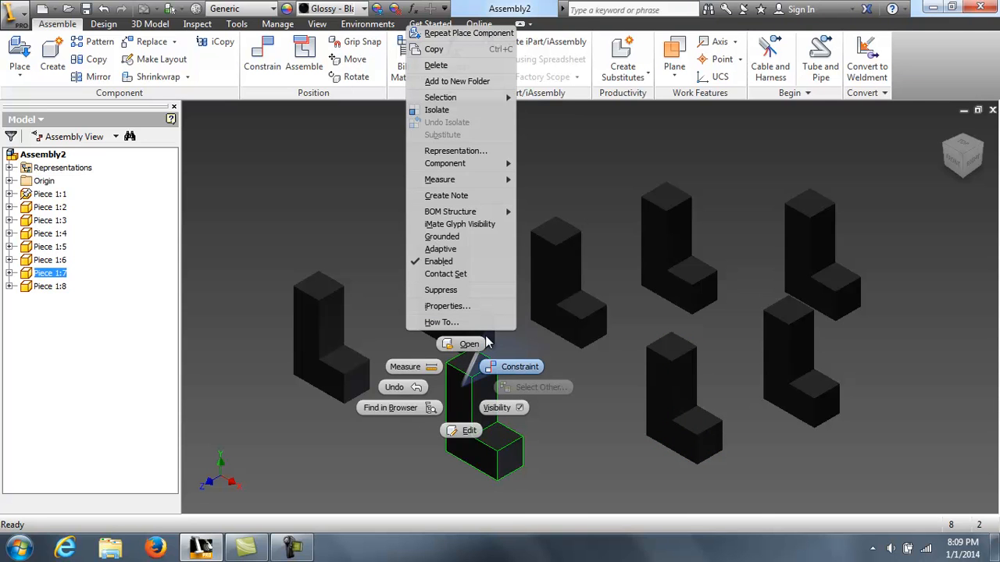
pyautogui.click(449, 65)
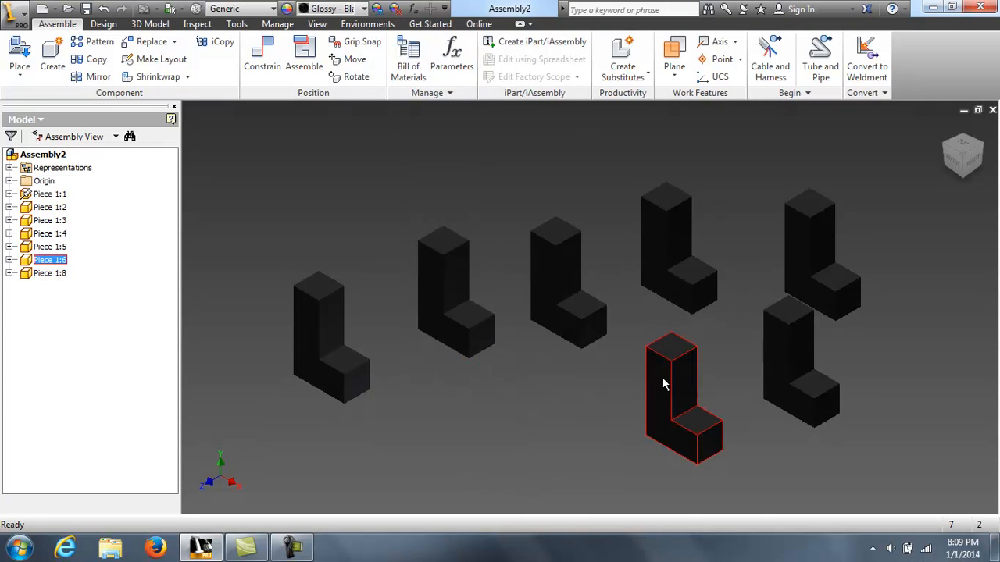
pyautogui.click(794, 339)
pyautogui.click(45, 260)
pyautogui.keyDown('ctrl'); pyautogui.click(48, 234); pyautogui.keyUp('ctrl')
pyautogui.keyDown('ctrl'); pyautogui.click(48, 247); pyautogui.keyUp('ctrl')
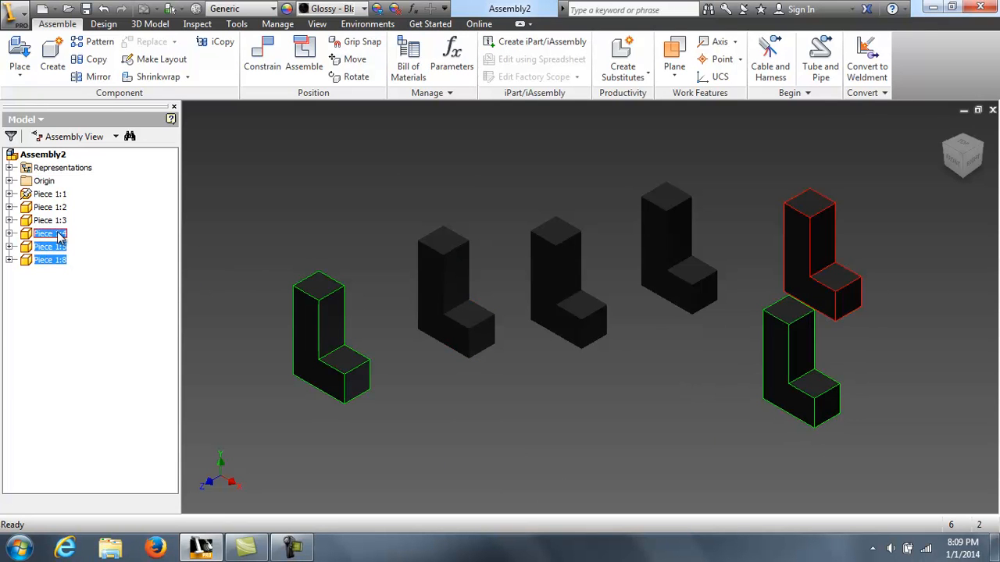
pyautogui.keyDown('ctrl'); pyautogui.click(52, 221); pyautogui.keyUp('ctrl')
pyautogui.keyDown('ctrl'); pyautogui.click(56, 208); pyautogui.keyUp('ctrl')
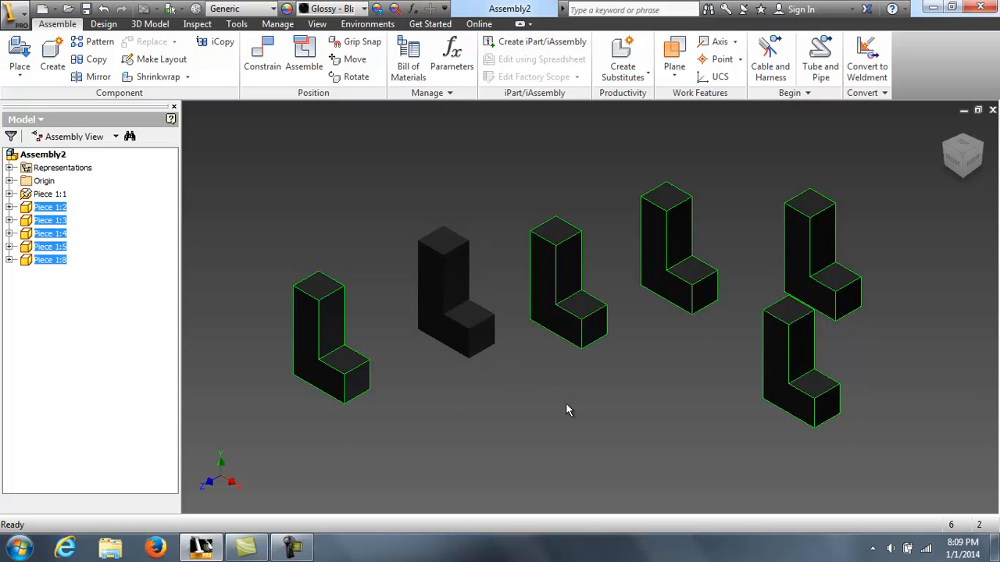
pyautogui.press('Delete')
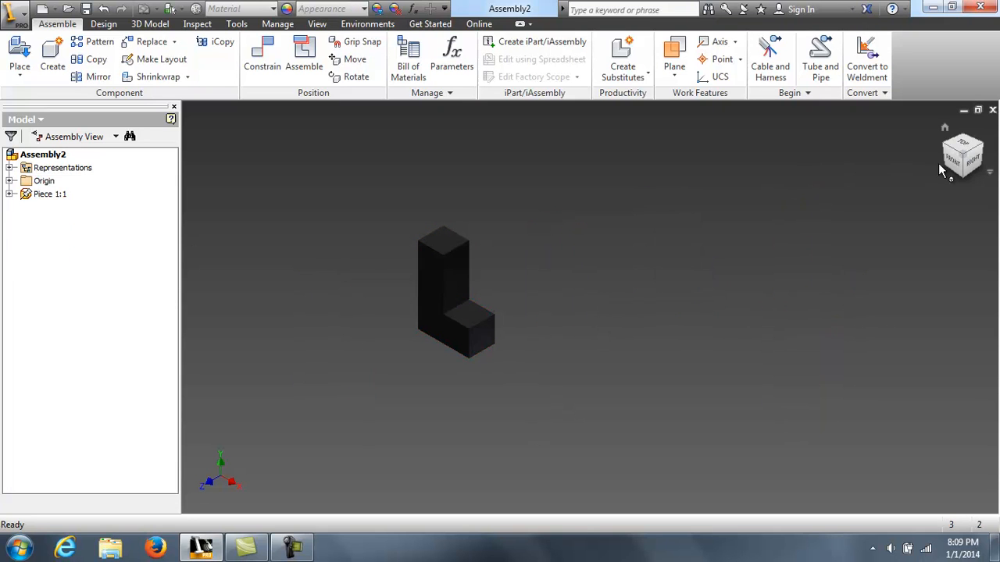
# Step: Restore the home view and rename the assembly in the model tree to Sample Puzzle Cube
pyautogui.click(944, 129)
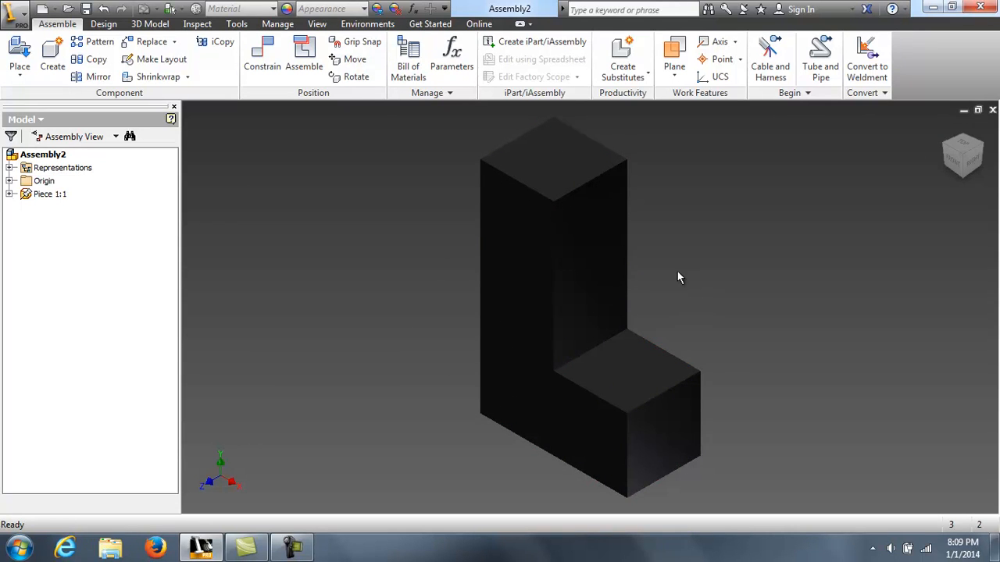
pyautogui.scroll(-3, 401, 250)
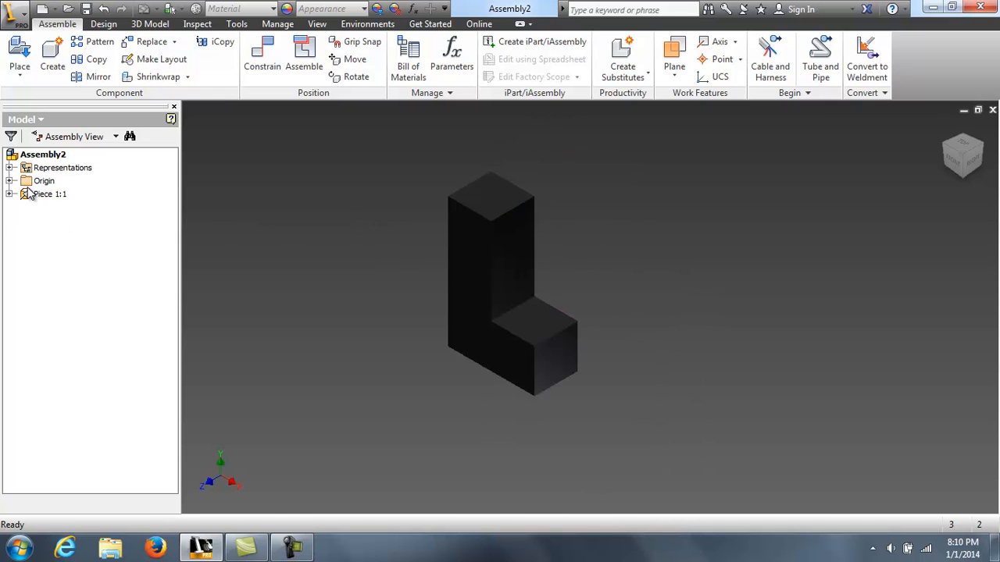
pyautogui.click(58, 160)
pyautogui.click(57, 160)
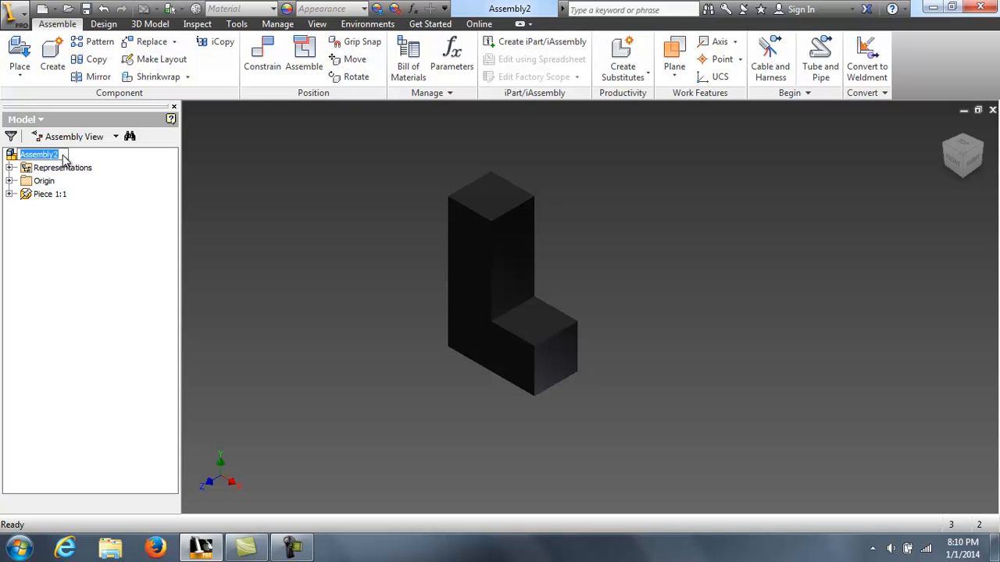
pyautogui.write('Puzz')
pyautogui.press('BackSpace')
pyautogui.press('BackSpace')
pyautogui.press('BackSpace')
pyautogui.press('BackSpace')
pyautogui.write('Sample Puzzle')
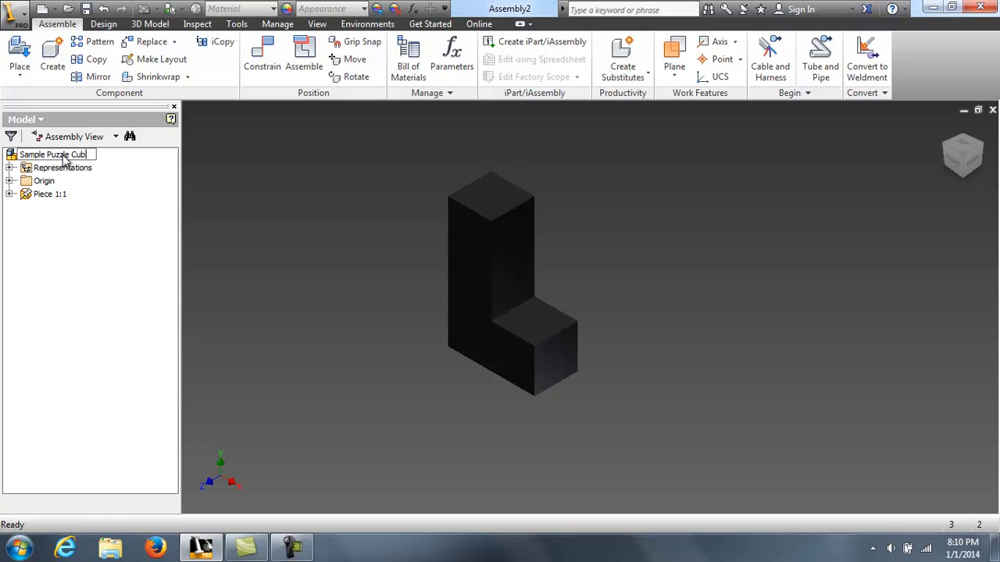
pyautogui.press('Return')
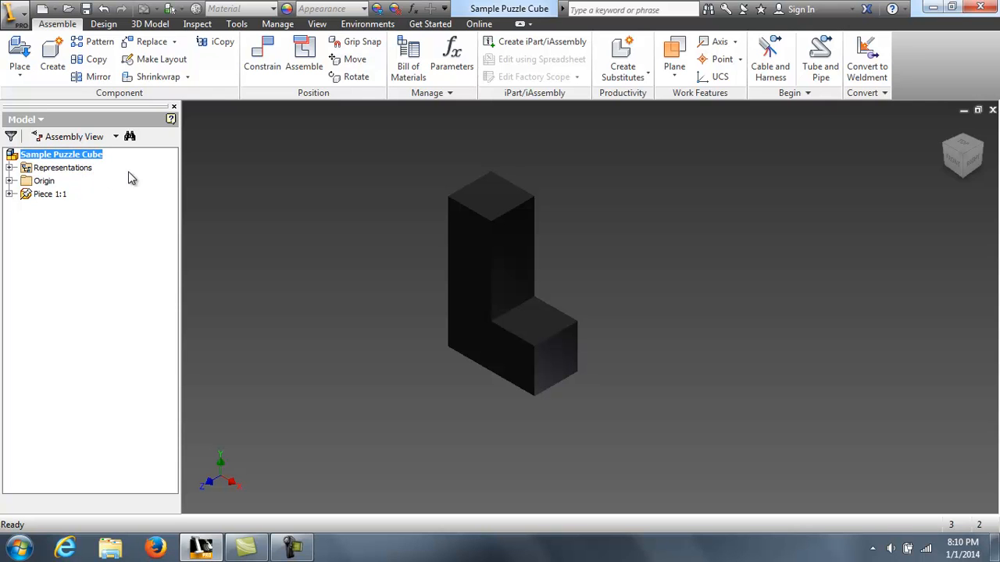
pyautogui.click(55, 195)
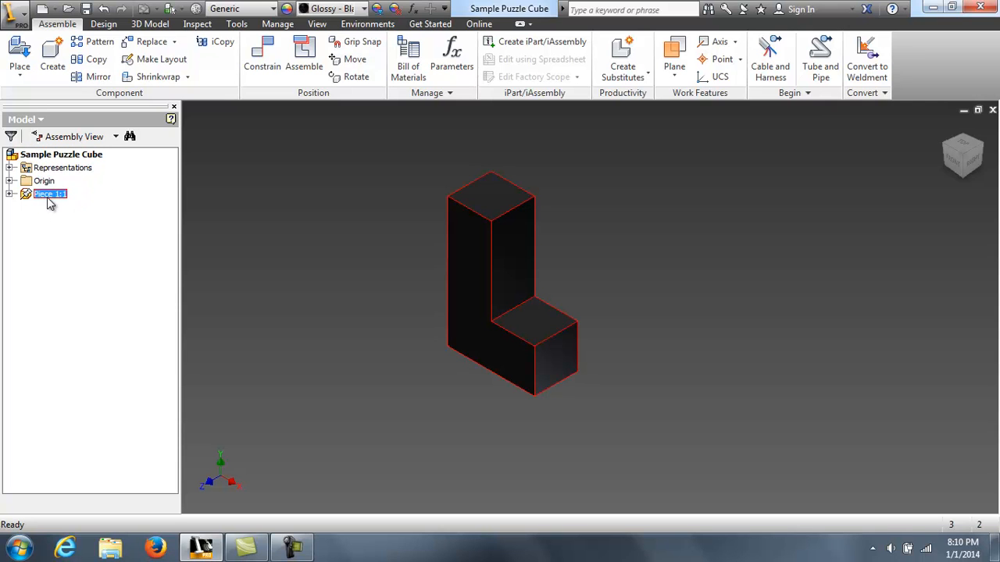
pyautogui.click(45, 195)
pyautogui.moveTo(53, 195); pyautogui.dragTo(33, 197)
pyautogui.doubleClick(30, 198)
pyautogui.press('f')
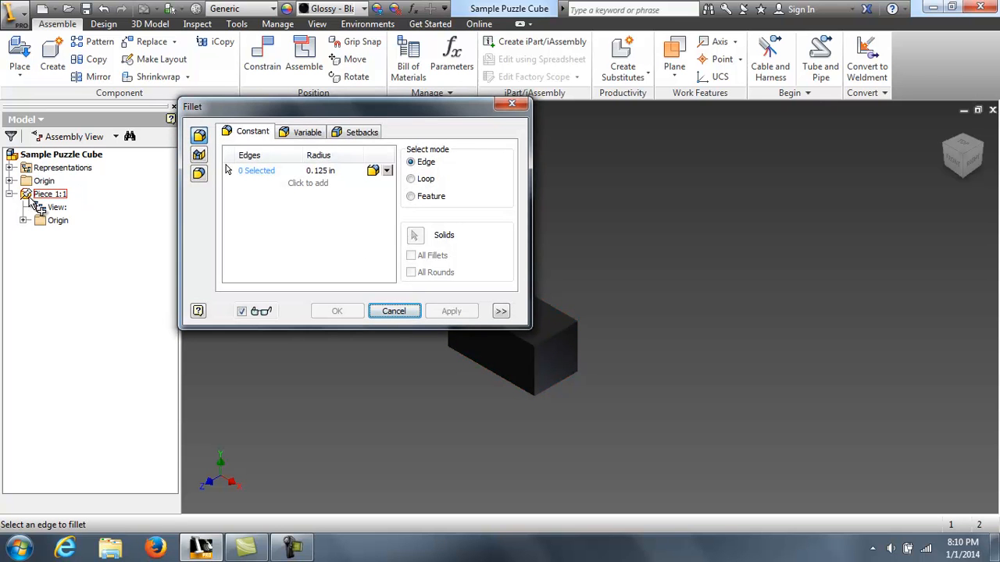
pyautogui.click(392, 311)
pyautogui.click(9, 194)
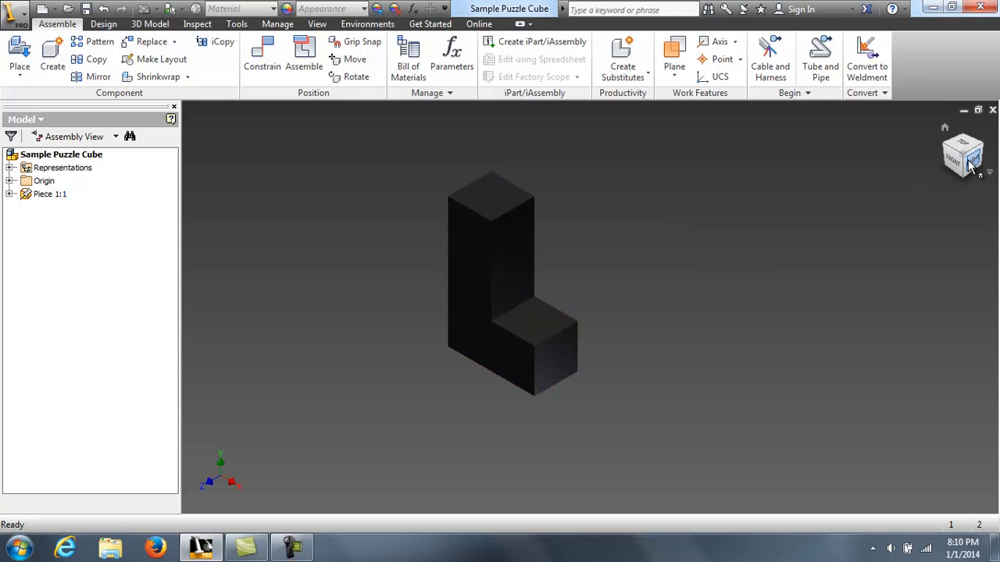
# Step: Open Piece 1 for in-place editing, return to the assembly and collapse its entry in the model tree
pyautogui.click(506, 252)
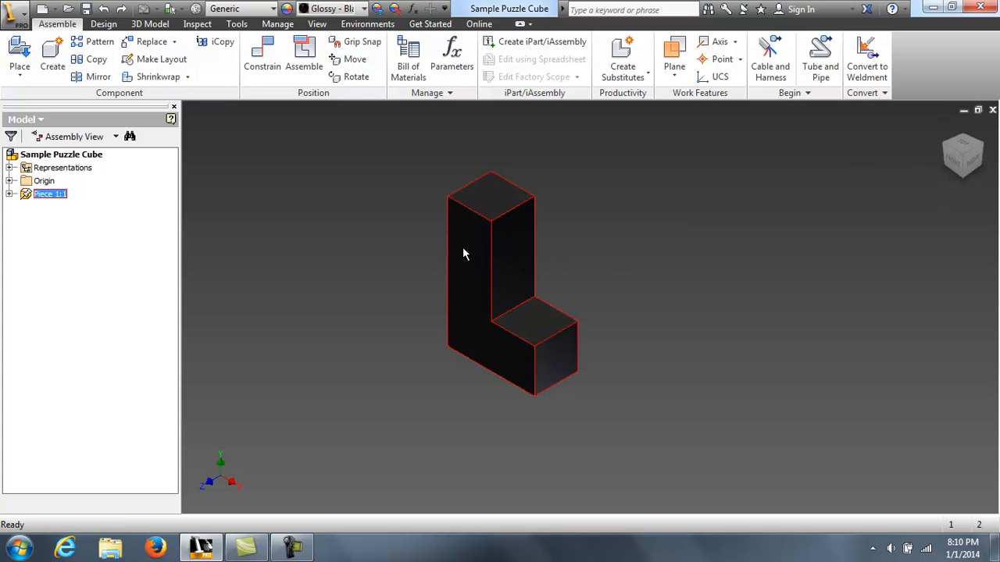
pyautogui.doubleClick(464, 252)
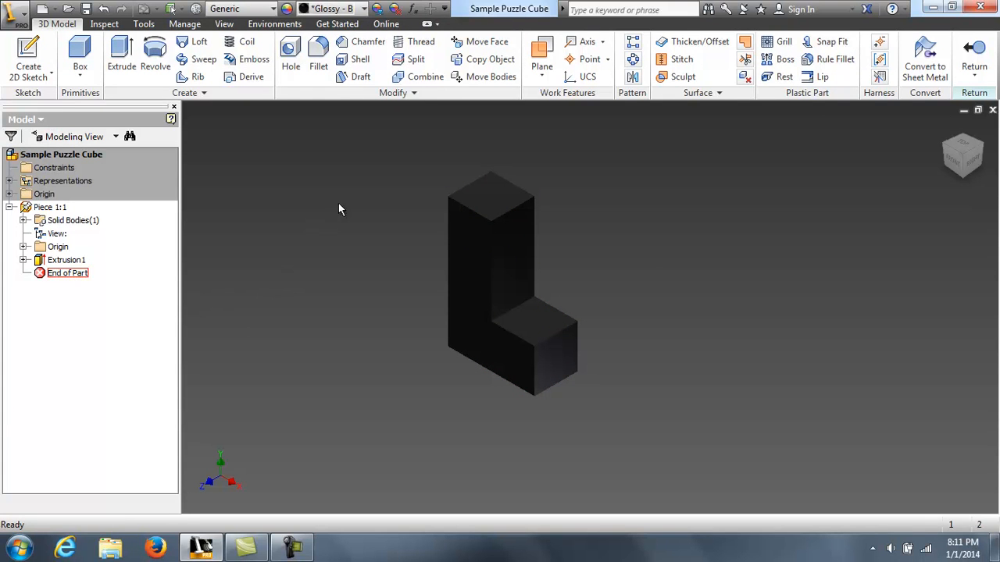
pyautogui.click(974, 62)
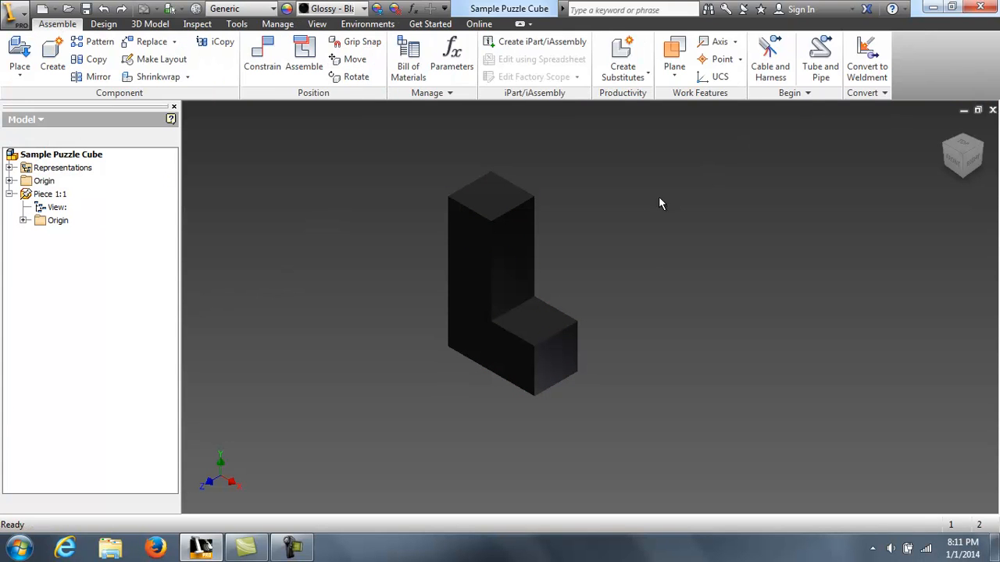
pyautogui.click(499, 256)
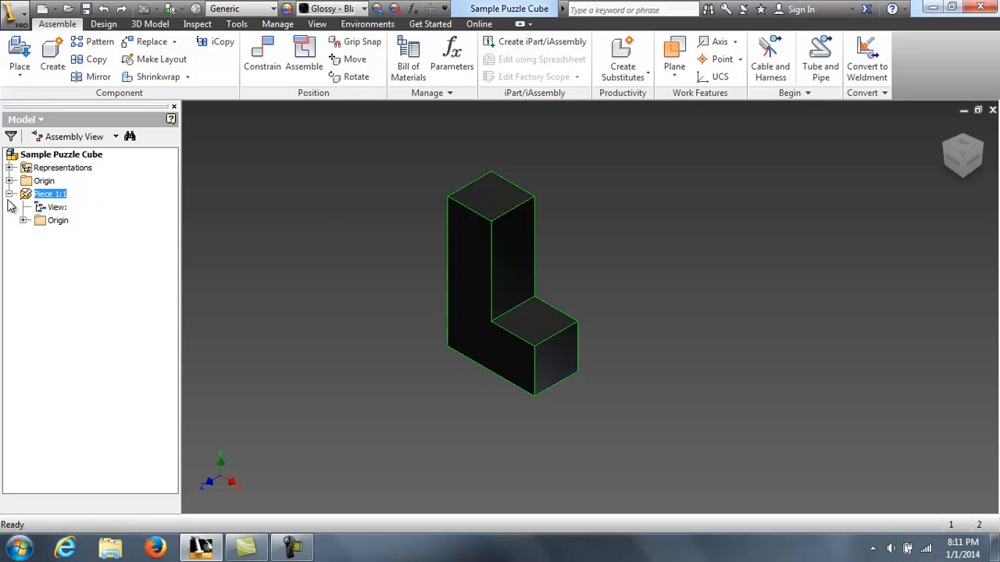
pyautogui.click(9, 194)
# Step: Check the component options of Piece 1 in the model tree, including its Grounded setting, and close them without a change
pyautogui.click(27, 195)
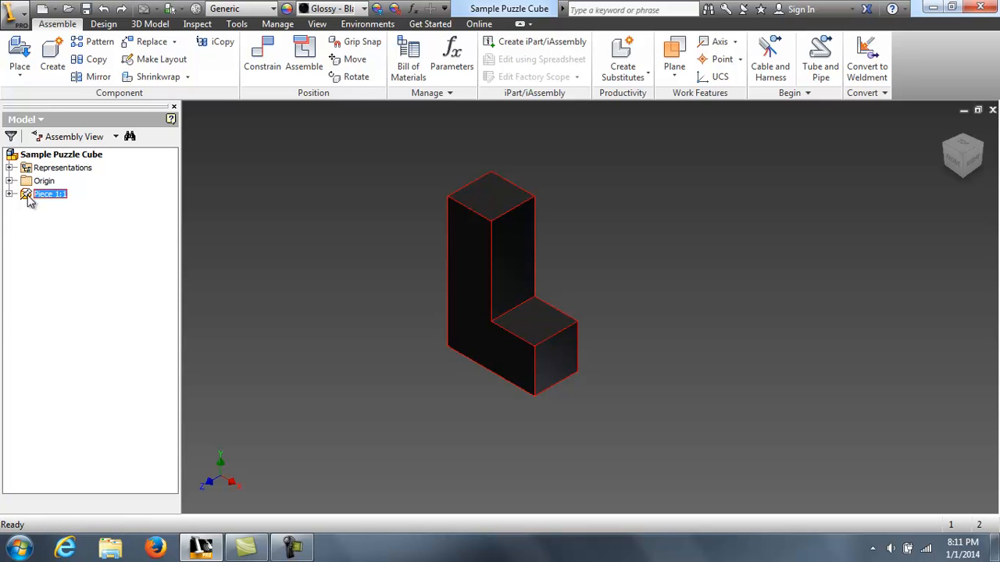
pyautogui.doubleClick(29, 201)
pyautogui.rightClick(29, 201)
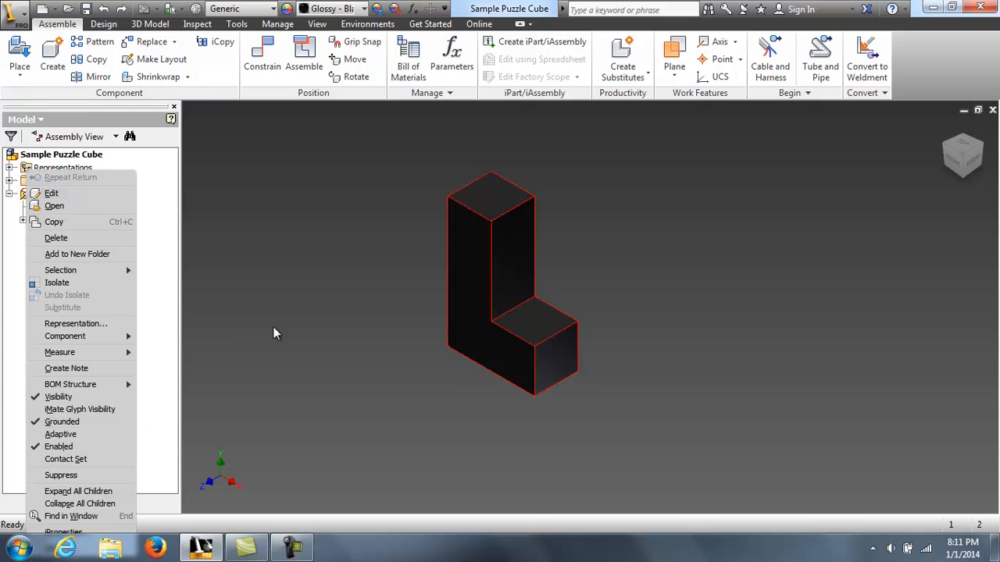
pyautogui.click(359, 314)
pyautogui.click(337, 237)
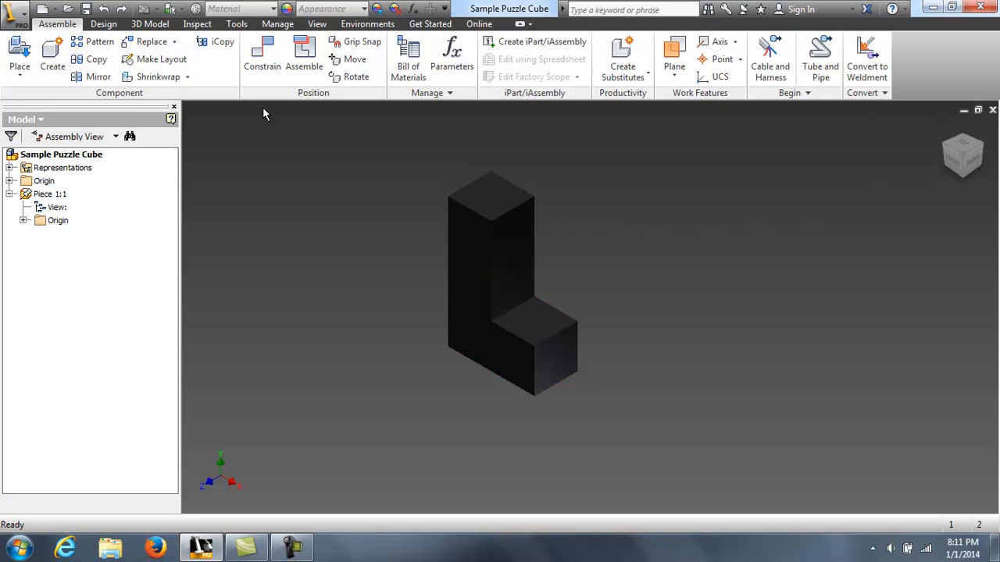
# Step: Place one occurrence of Piece 2 beside Piece 1, accepting the educational version watermark, and end the placement
pyautogui.click(20, 48)
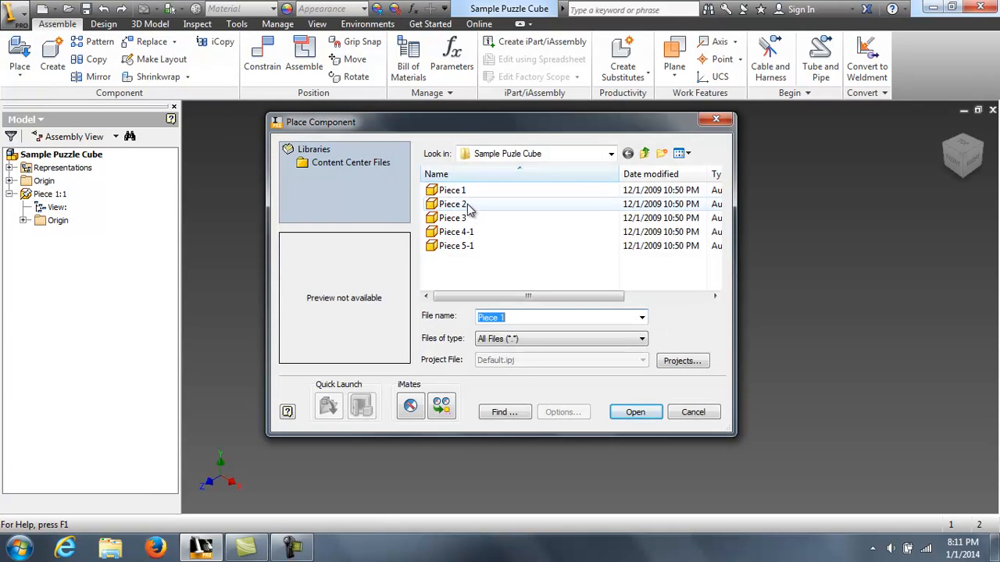
pyautogui.click(466, 205)
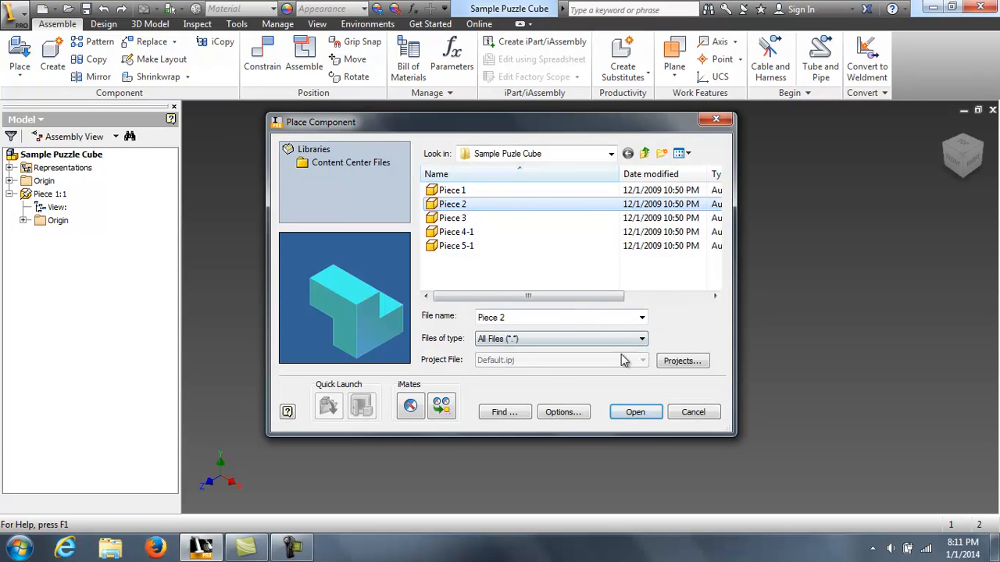
pyautogui.click(635, 412)
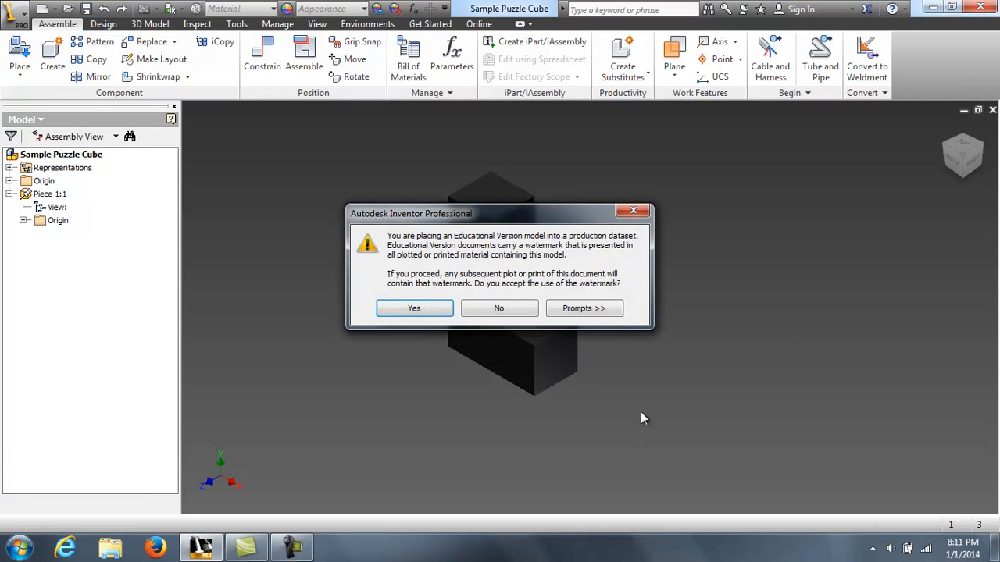
pyautogui.click(413, 307)
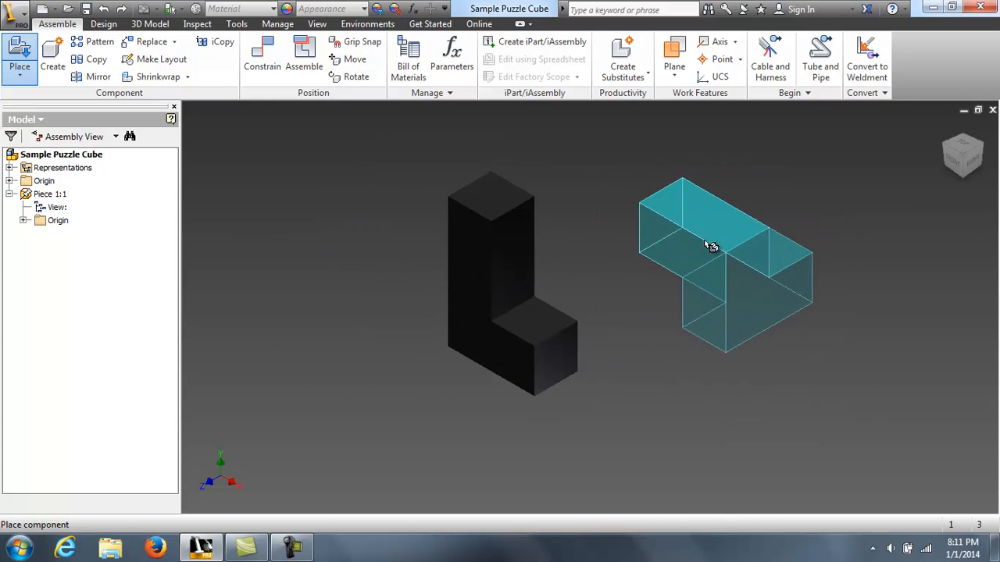
pyautogui.click(719, 243)
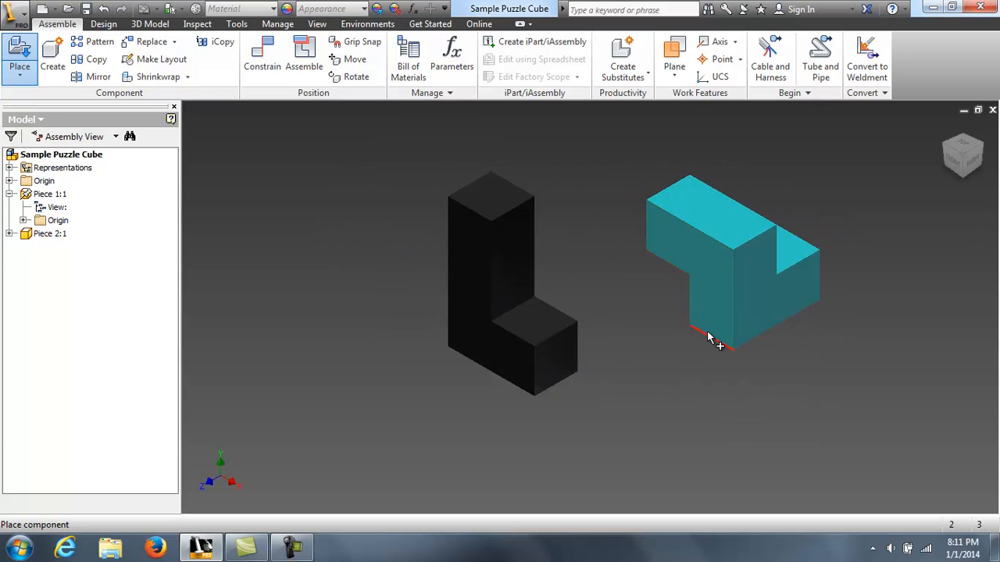
pyautogui.rightClick(710, 387)
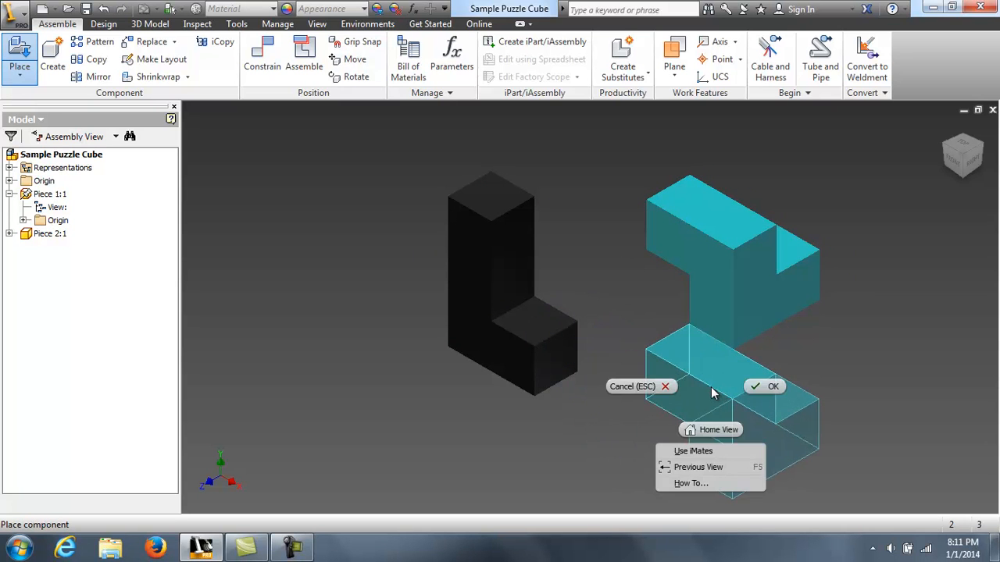
pyautogui.click(762, 386)
# Step: Move the unconstrained Piece 2 across to the other side of Piece 1 and back beside its short foot
pyautogui.moveTo(964, 159)
pyautogui.mouseDown()
pyautogui.moveTo(979, 110)
pyautogui.moveTo(919, 419)
pyautogui.moveTo(913, 158)
pyautogui.moveTo(729, 197)
pyautogui.moveTo(789, 165)
pyautogui.moveTo(617, 203)
pyautogui.mouseUp()
pyautogui.moveTo(752, 254); pyautogui.dragTo(439, 222)
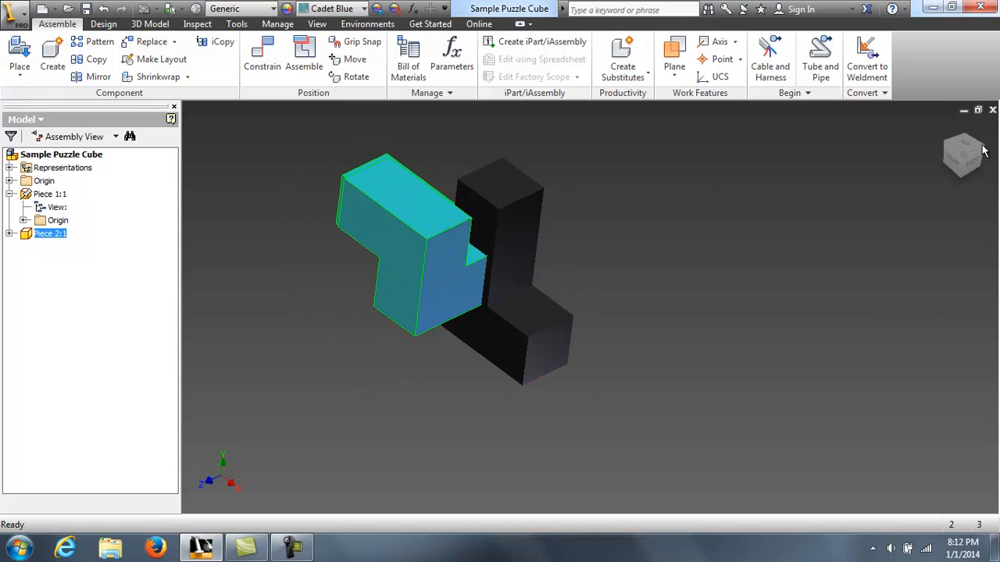
pyautogui.moveTo(982, 151)
pyautogui.mouseDown()
pyautogui.moveTo(928, 102)
pyautogui.moveTo(805, 111)
pyautogui.moveTo(857, 127)
pyautogui.moveTo(887, 180)
pyautogui.mouseUp()
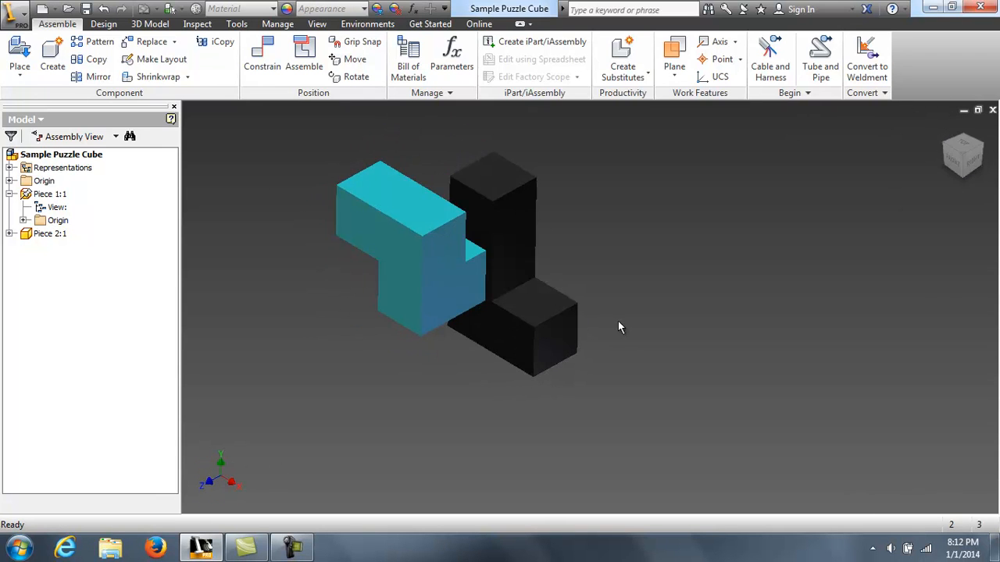
pyautogui.moveTo(412, 239); pyautogui.dragTo(692, 253)
pyautogui.click(939, 151)
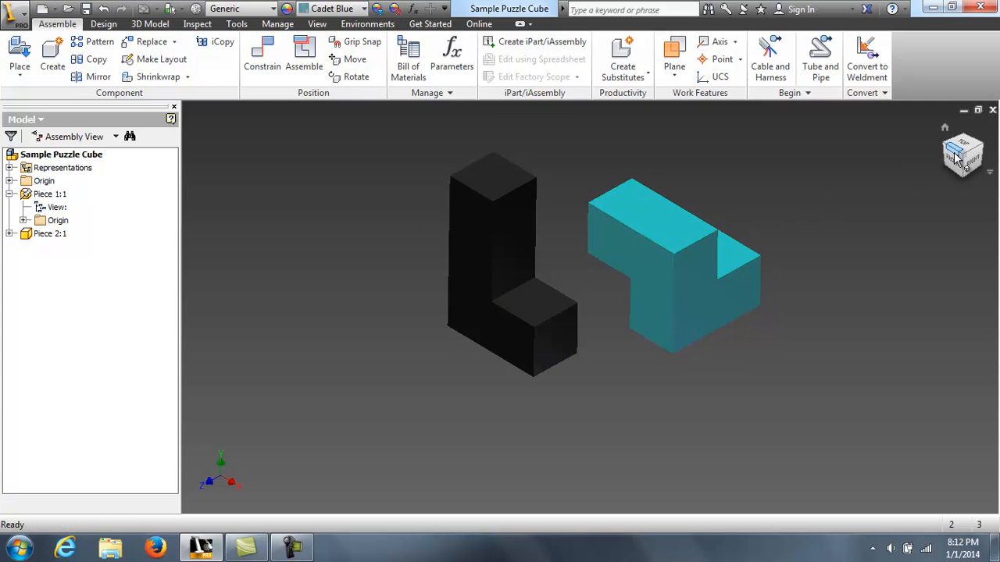
# Step: Examine Piece 1 and Piece 2 from above, below and the front, ending at the home view
pyautogui.keyDown('shift'); pyautogui.moveTo(941, 157); pyautogui.dragTo(205, 198, button='middle'); pyautogui.keyUp('shift')
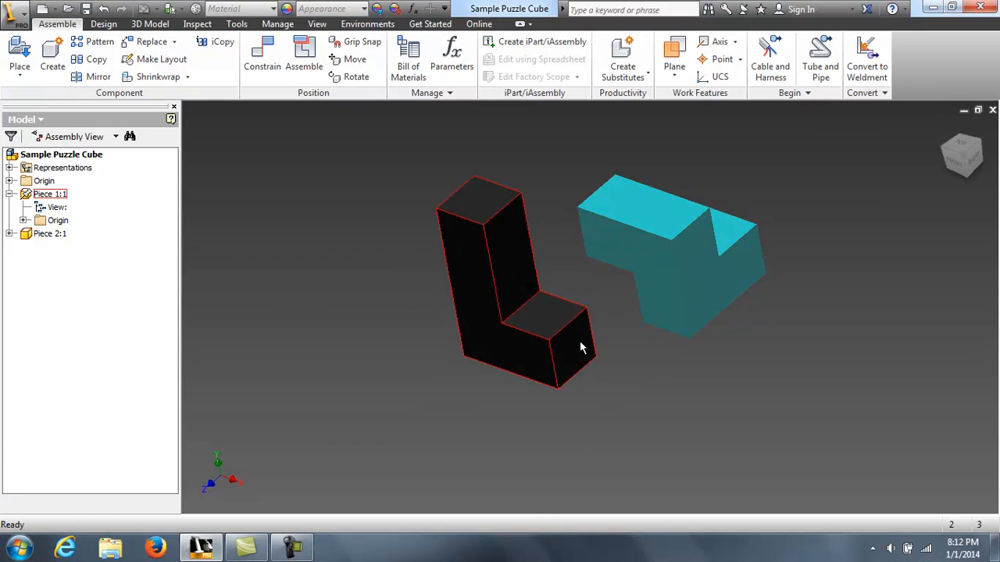
pyautogui.click(551, 326)
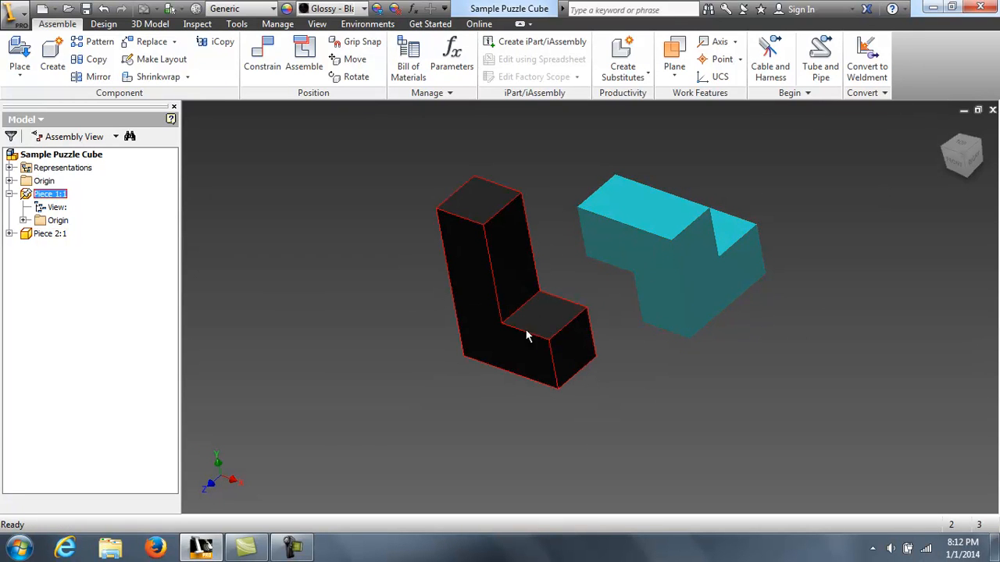
pyautogui.moveTo(972, 149); pyautogui.dragTo(973, 121)
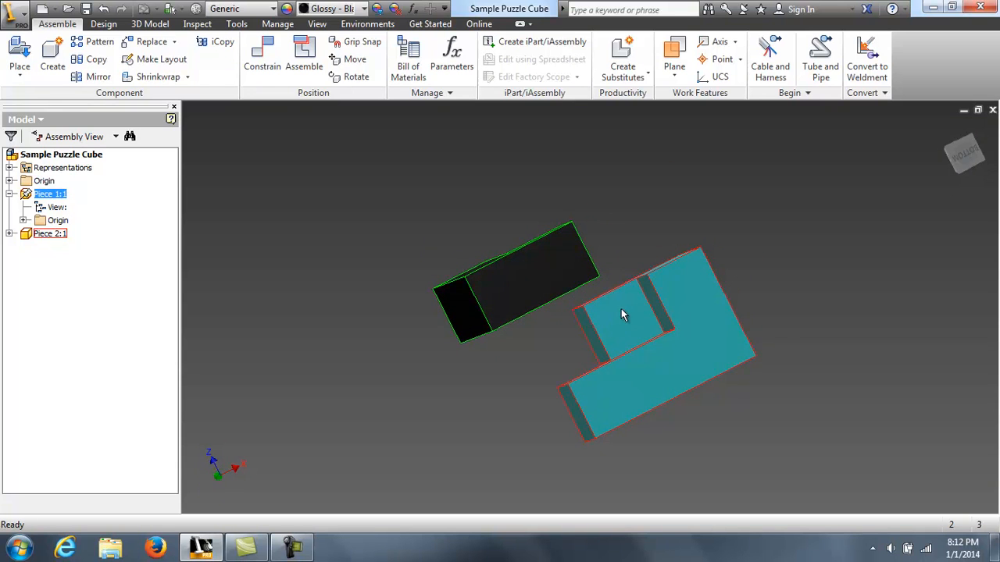
pyautogui.moveTo(966, 153)
pyautogui.mouseDown()
pyautogui.moveTo(976, 149)
pyautogui.moveTo(936, 173)
pyautogui.moveTo(936, 207)
pyautogui.mouseUp()
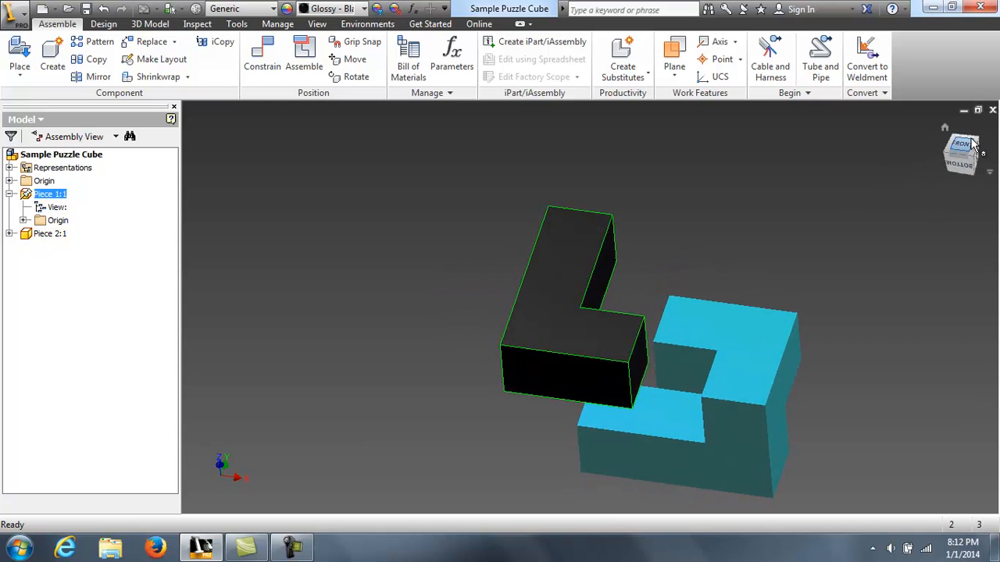
pyautogui.click(945, 128)
pyautogui.click(736, 220)
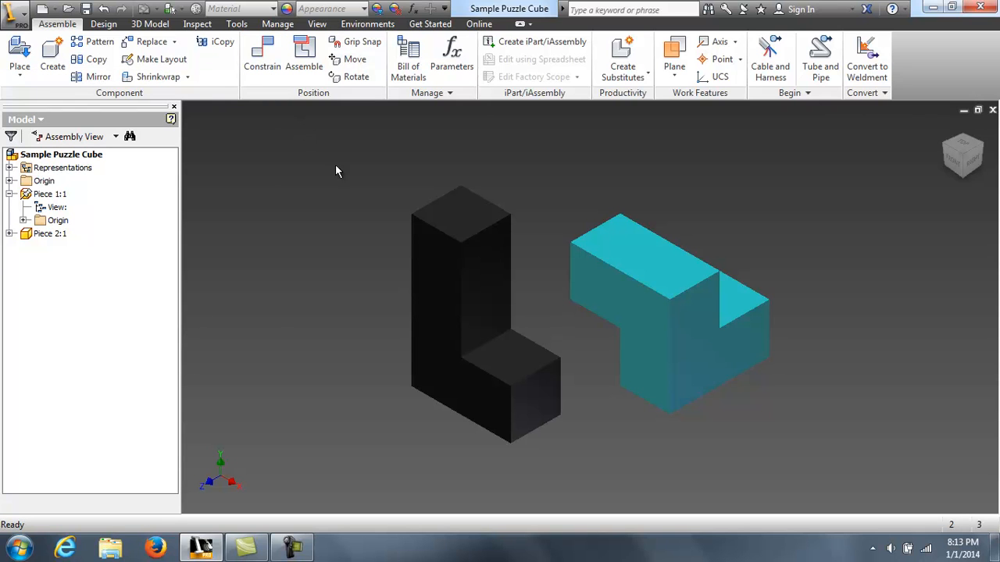
# Step: Start the Constrain command and look through the Motion, Transitional and Constraint Set categories, returning to the Assembly constraints
pyautogui.moveTo(957, 156); pyautogui.dragTo(997, 500)
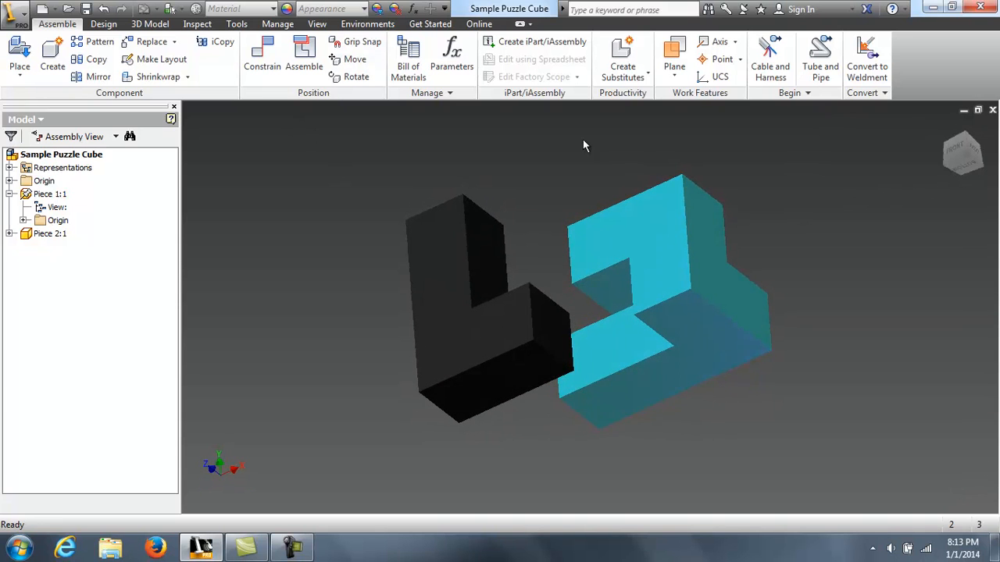
pyautogui.click(273, 56)
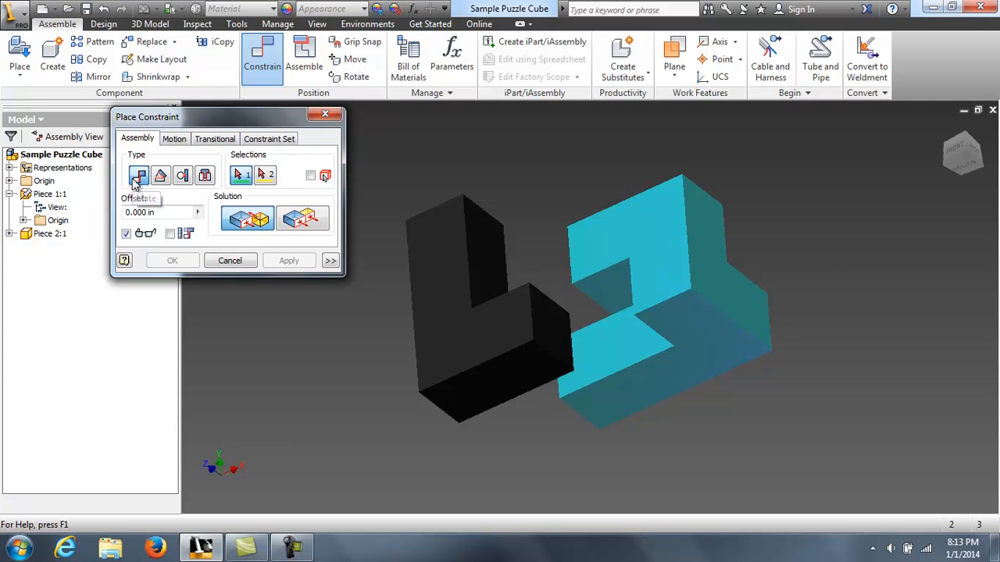
pyautogui.click(174, 144)
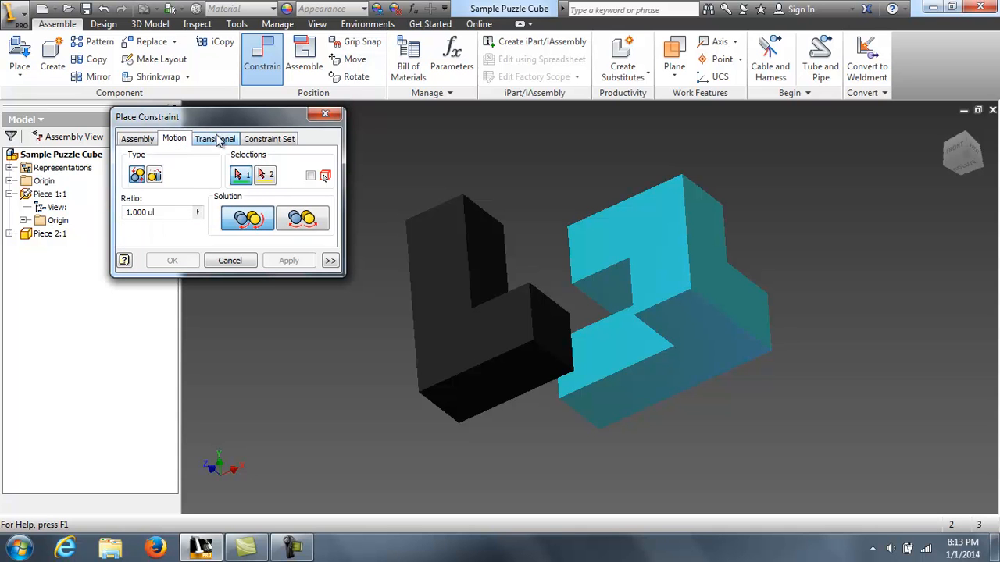
pyautogui.click(215, 139)
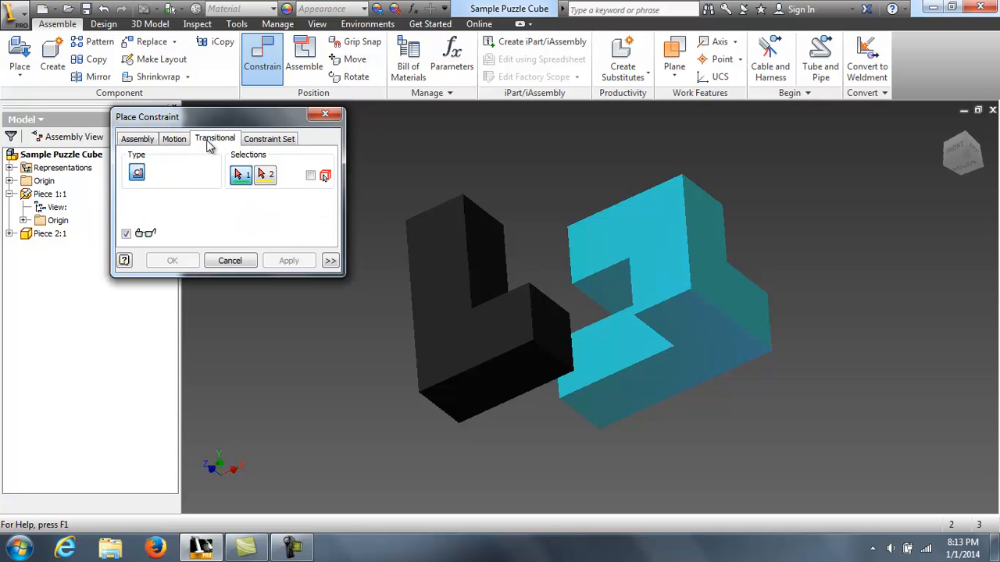
pyautogui.click(277, 145)
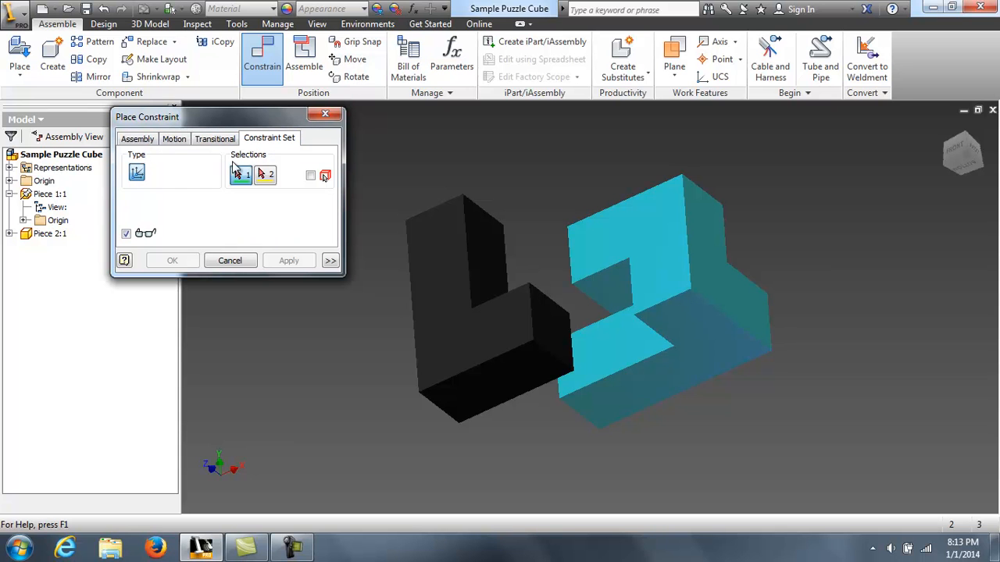
pyautogui.click(136, 141)
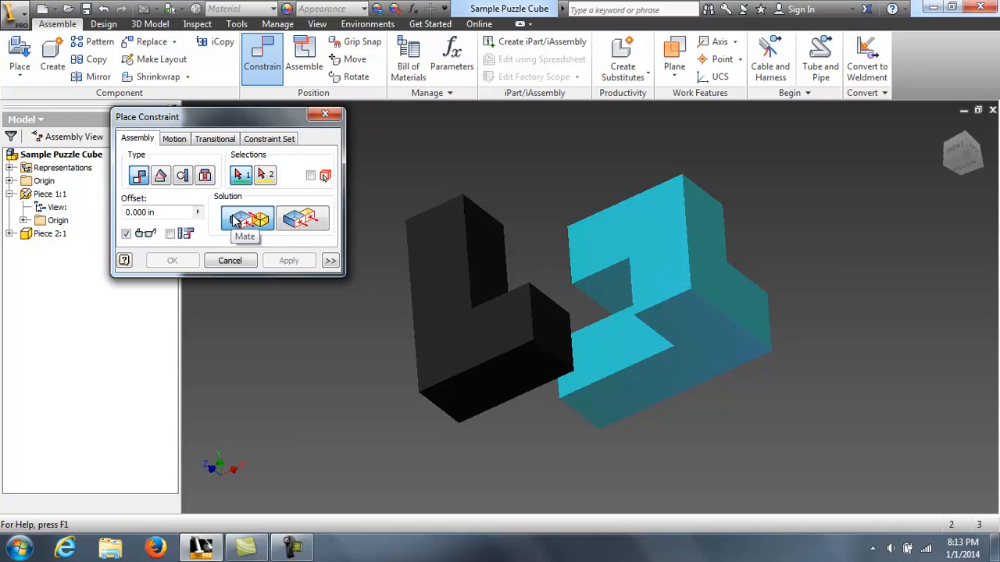
# Step: Choose the Flush solution, review the Angle, Tangent and Insert constraint types, and return to the Mate type
pyautogui.click(289, 221)
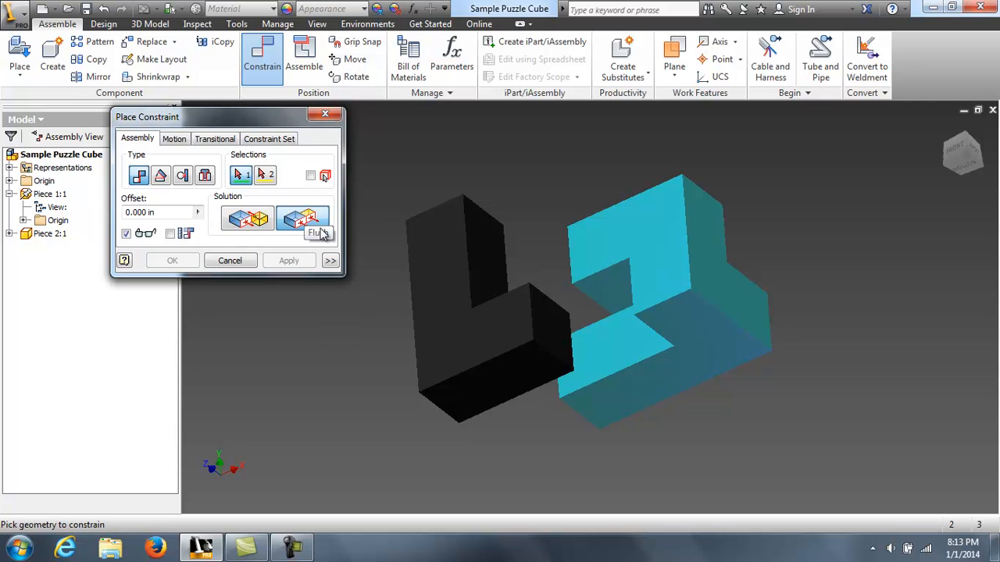
pyautogui.click(164, 178)
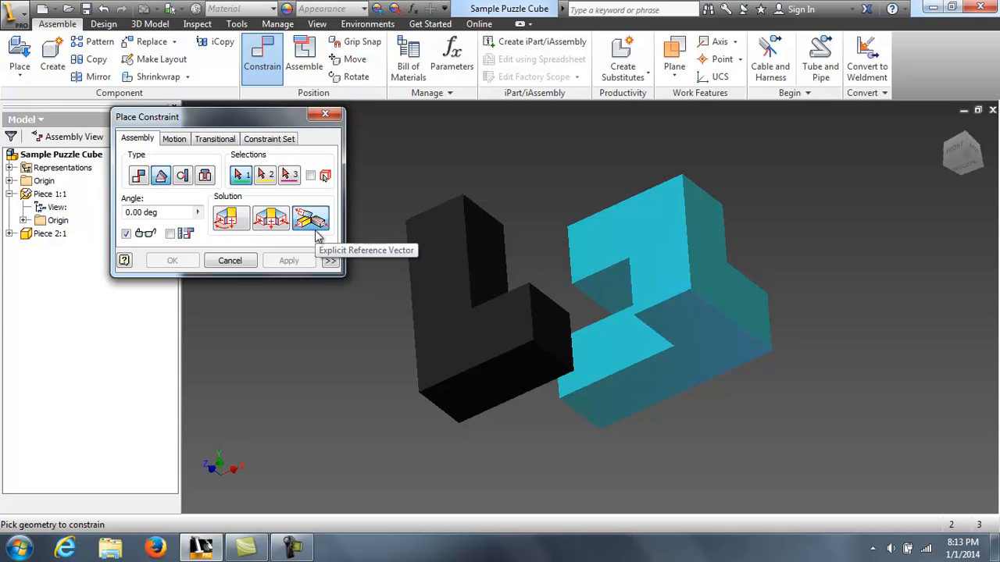
pyautogui.click(183, 176)
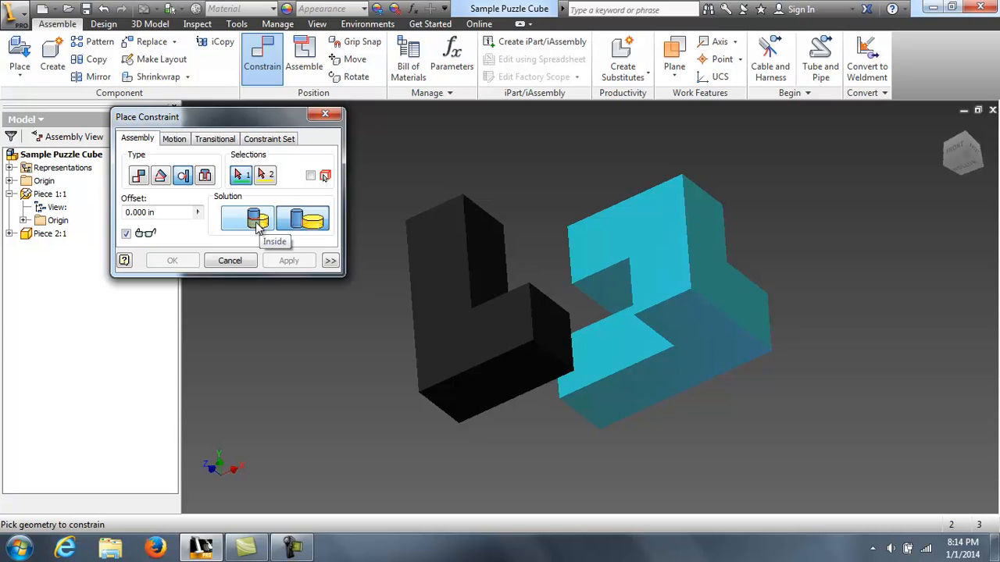
pyautogui.click(206, 177)
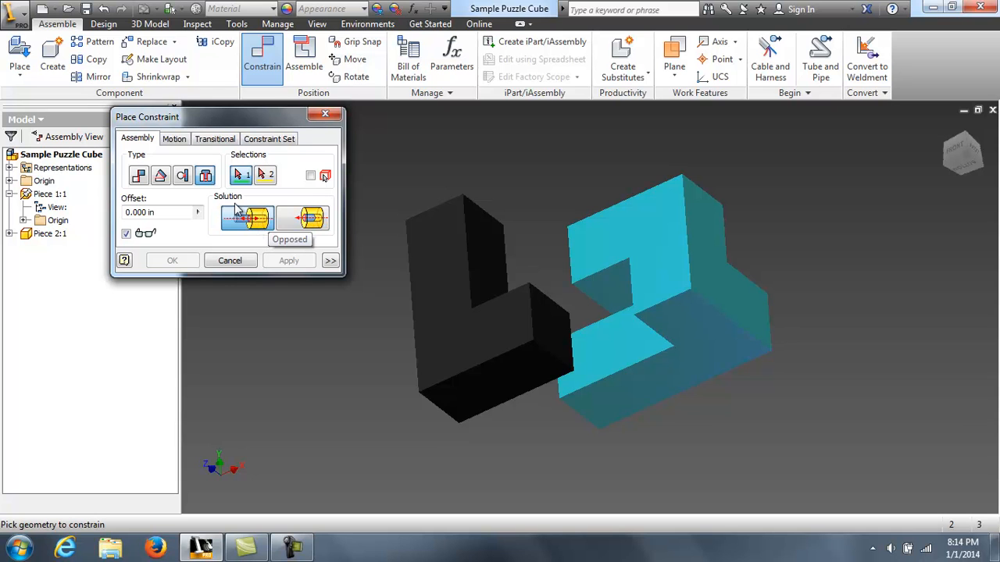
pyautogui.click(139, 178)
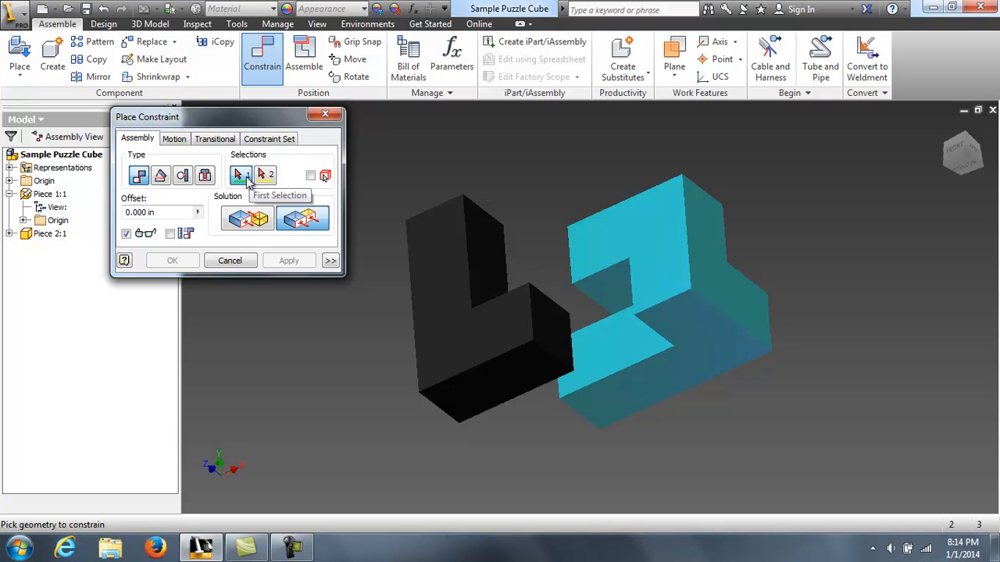
# Step: Pick the top face of Piece 1's short foot as the first selection of the Flush constraint
pyautogui.click(961, 160)
pyautogui.moveTo(944, 224); pyautogui.dragTo(710, 435)
pyautogui.click(975, 145)
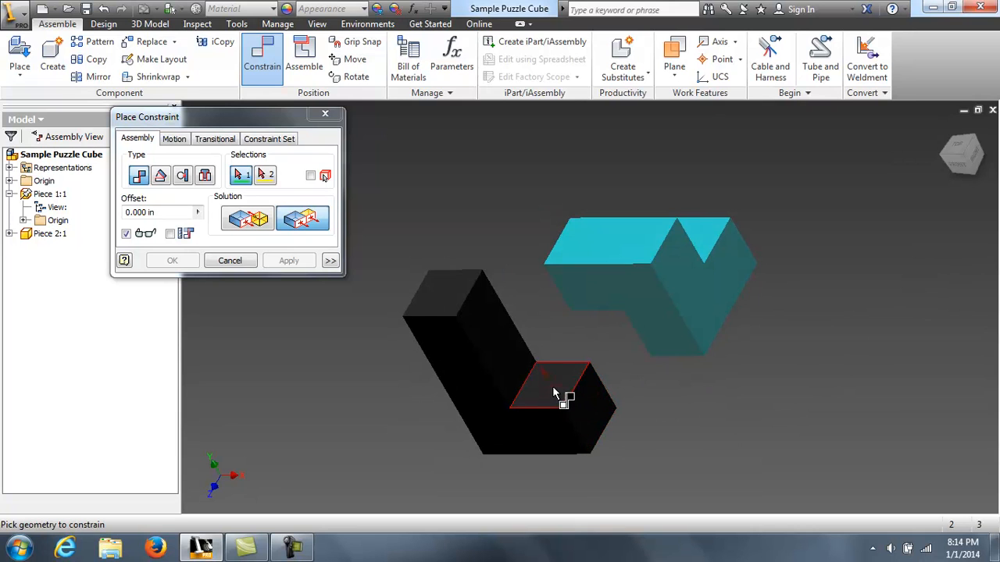
pyautogui.scroll(-2, 554, 392)
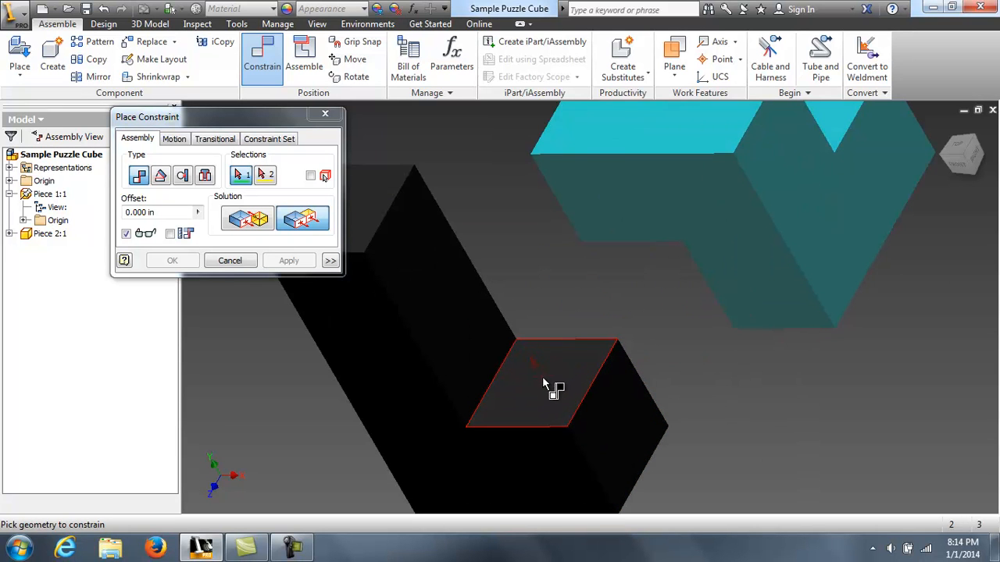
pyautogui.click(550, 387)
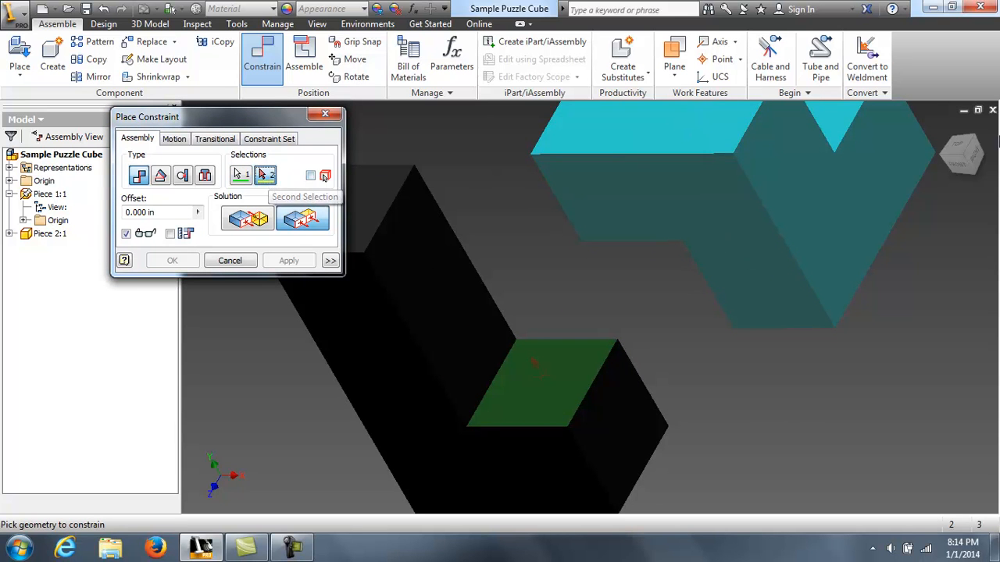
# Step: Pick the downward-facing notch face of Piece 2 as the second selection and inspect the Flush preview from several angles
pyautogui.keyDown('shift'); pyautogui.moveTo(617, 226); pyautogui.dragTo(967, 404, button='middle'); pyautogui.keyUp('shift')
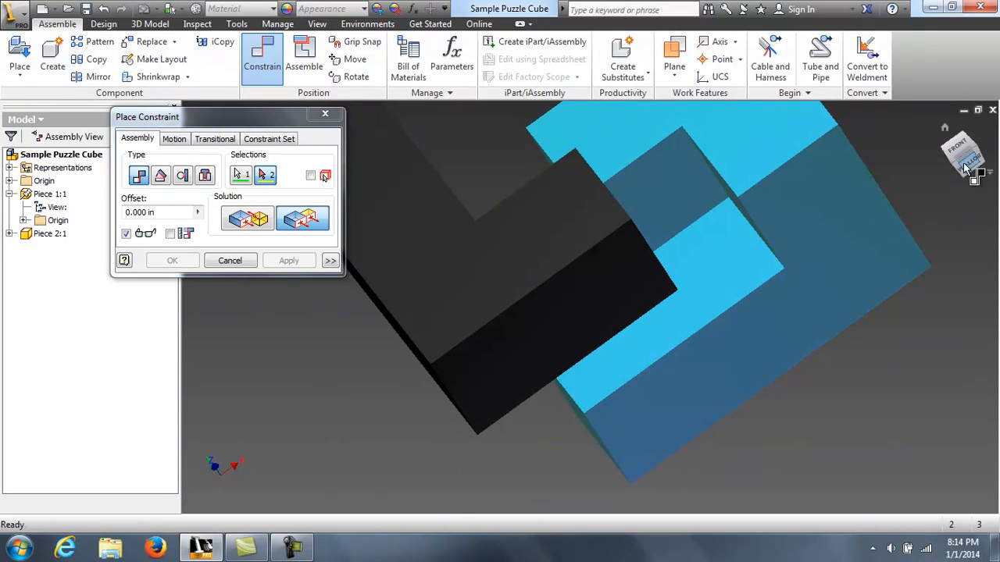
pyautogui.click(669, 189)
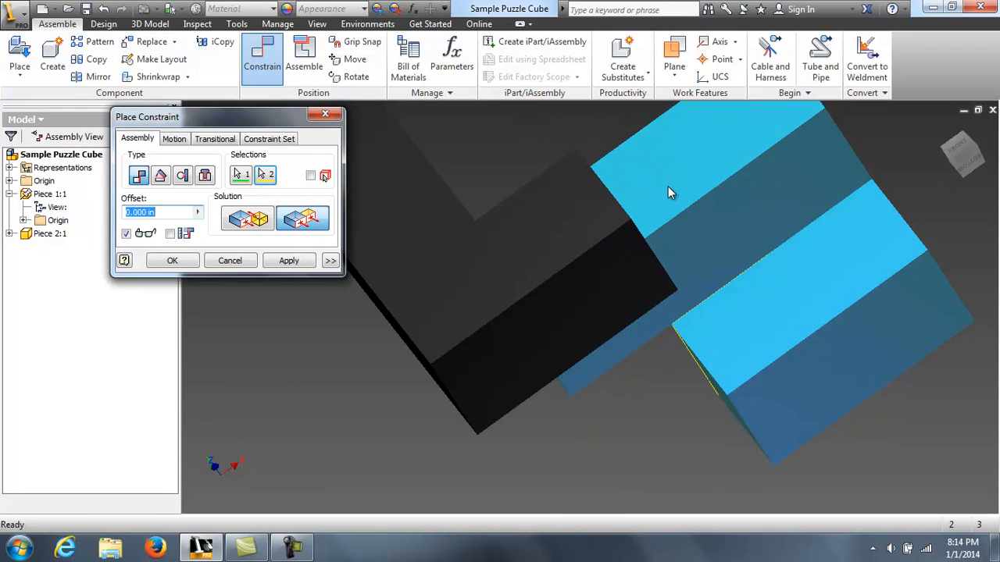
pyautogui.moveTo(668, 193)
pyautogui.keyDown('shift'); pyautogui.mouseDown(button='middle')
pyautogui.moveTo(930, 239)
pyautogui.moveTo(808, 232)
pyautogui.moveTo(806, 275)
pyautogui.moveTo(917, 297)
pyautogui.moveTo(877, 344)
pyautogui.moveTo(749, 359)
pyautogui.moveTo(969, 329)
pyautogui.moveTo(841, 319)
pyautogui.moveTo(750, 351)
pyautogui.moveTo(594, 297)
pyautogui.moveTo(461, 233)
pyautogui.mouseUp(button='middle'); pyautogui.keyUp('shift')
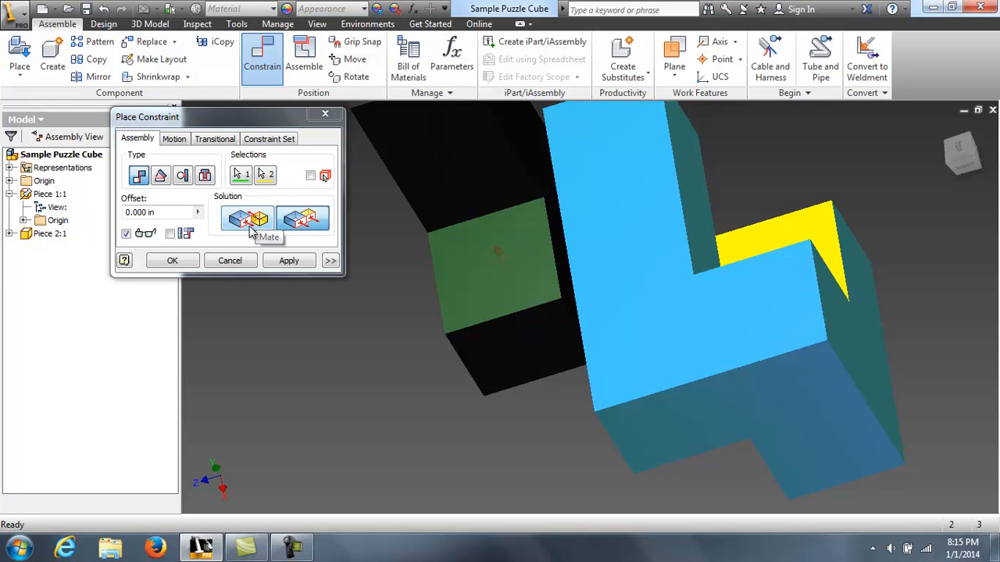
pyautogui.click(305, 223)
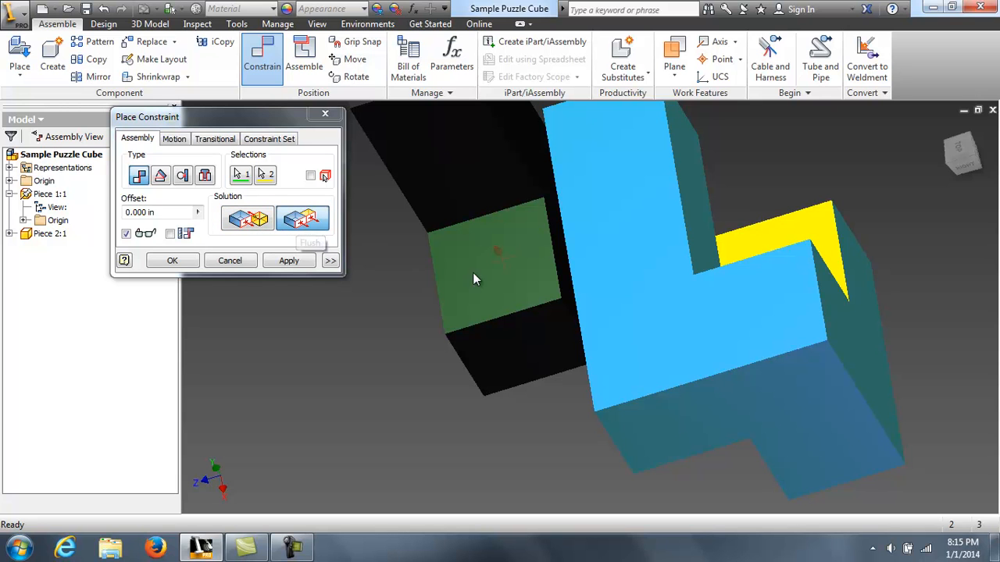
pyautogui.moveTo(762, 237)
pyautogui.keyDown('shift'); pyautogui.mouseDown(button='middle')
pyautogui.moveTo(803, 188)
pyautogui.moveTo(723, 190)
pyautogui.moveTo(710, 217)
pyautogui.moveTo(739, 221)
pyautogui.moveTo(901, 163)
pyautogui.moveTo(991, 167)
pyautogui.mouseUp(button='middle'); pyautogui.keyUp('shift')
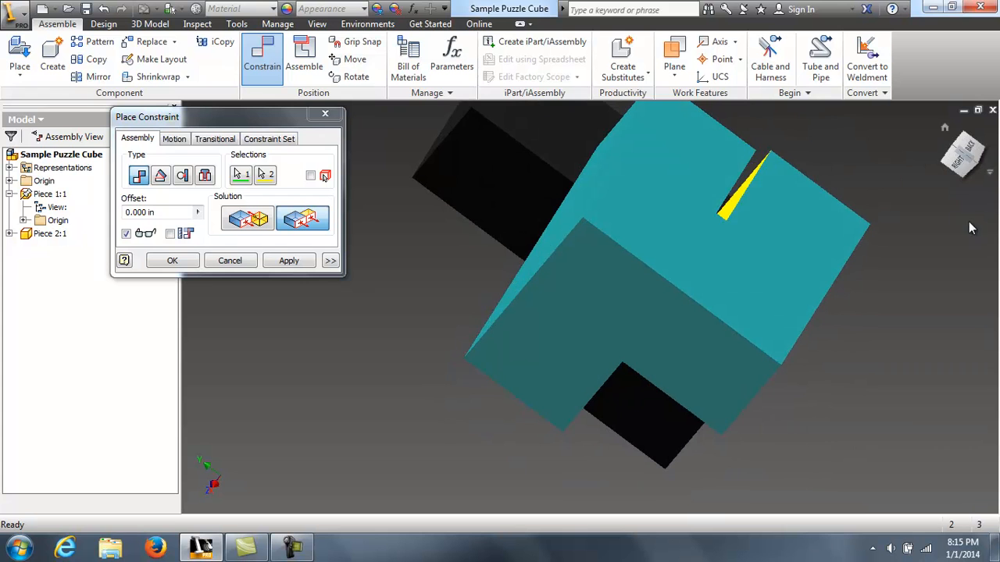
pyautogui.moveTo(703, 203)
pyautogui.keyDown('shift'); pyautogui.mouseDown(button='middle')
pyautogui.moveTo(442, 133)
pyautogui.moveTo(414, 277)
pyautogui.mouseUp(button='middle'); pyautogui.keyUp('shift')
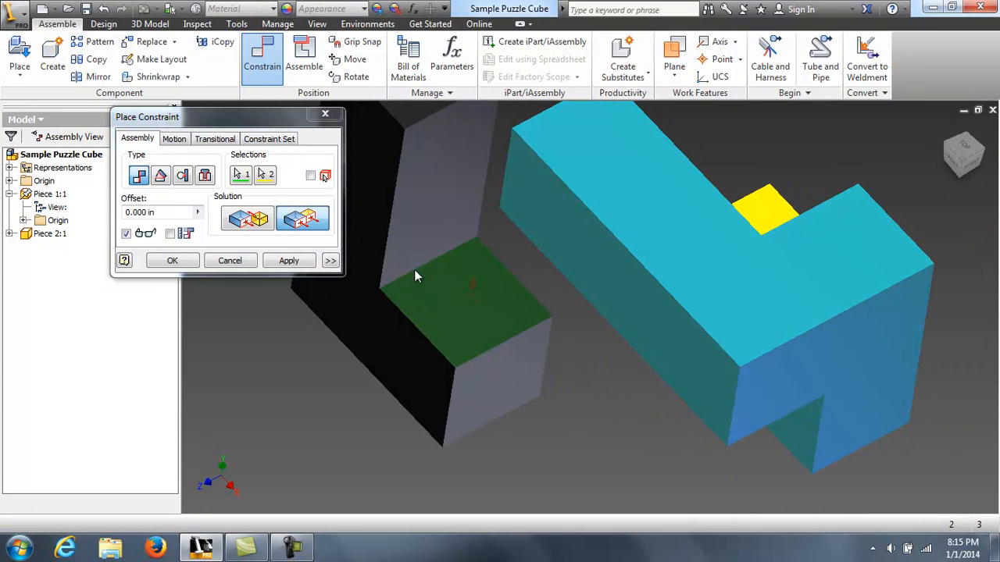
# Step: Compare the Mate and Flush solutions, then apply the Mate constraint between the foot's top face and Piece 2's notch face
pyautogui.click(256, 225)
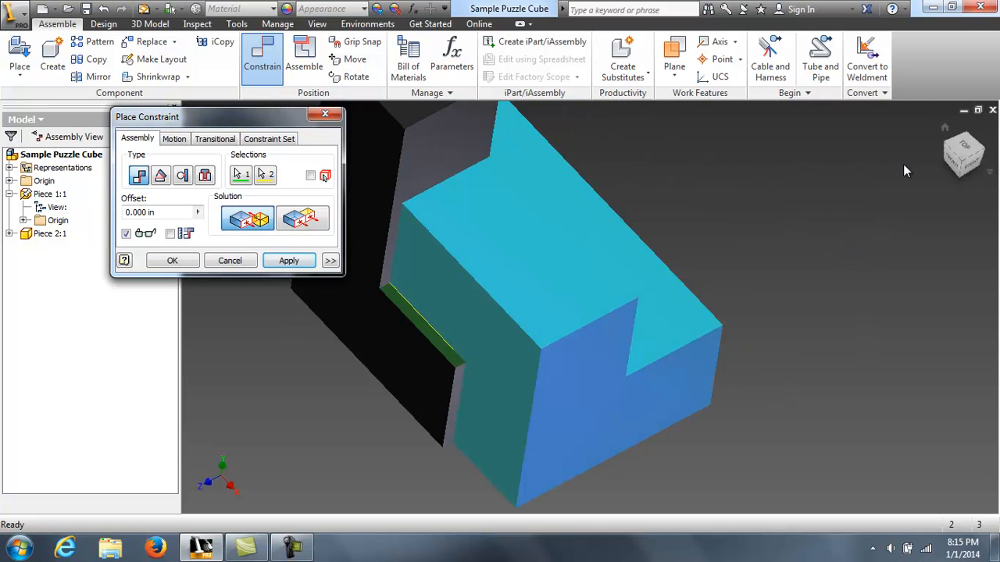
pyautogui.click(304, 222)
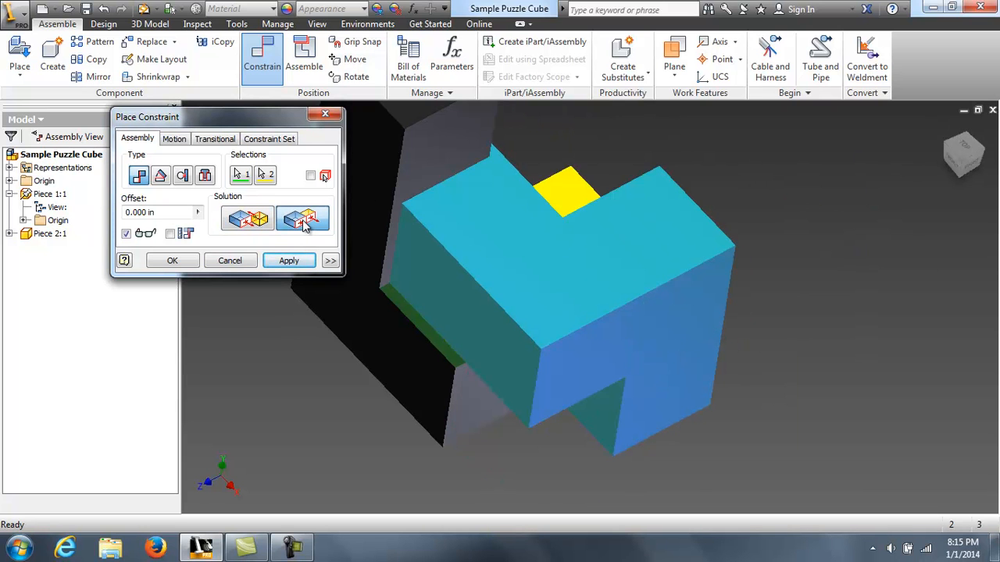
pyautogui.click(251, 222)
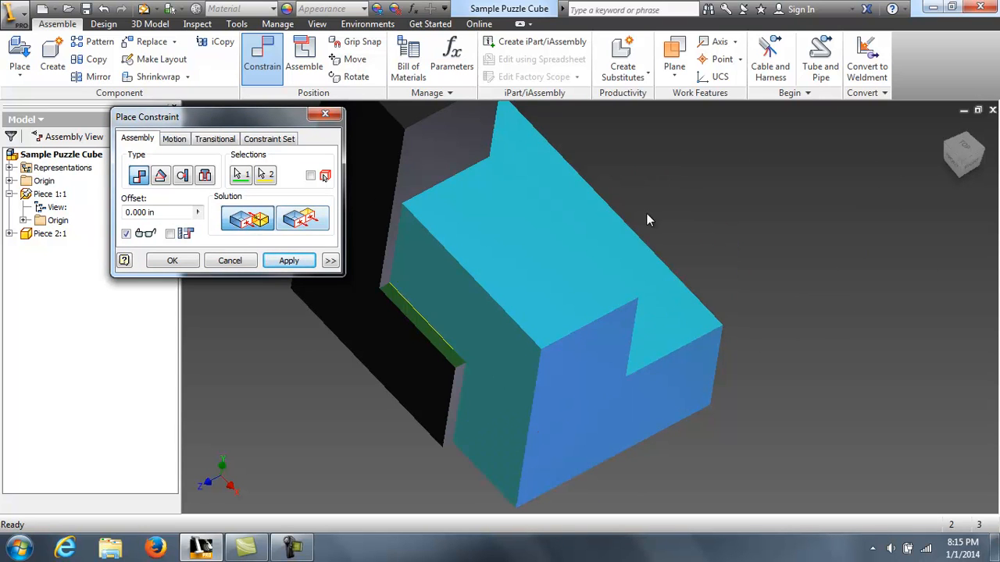
pyautogui.click(964, 154)
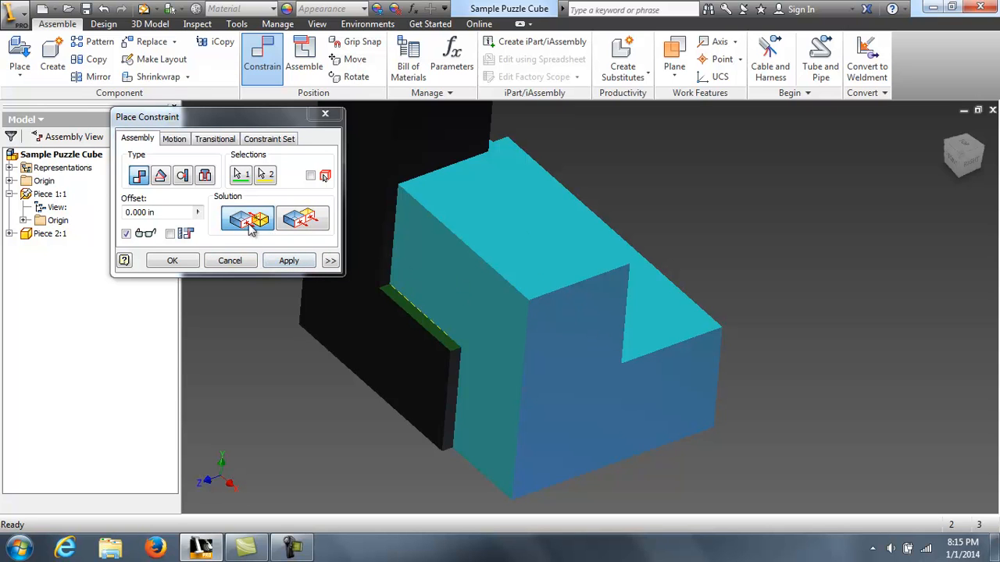
pyautogui.click(289, 261)
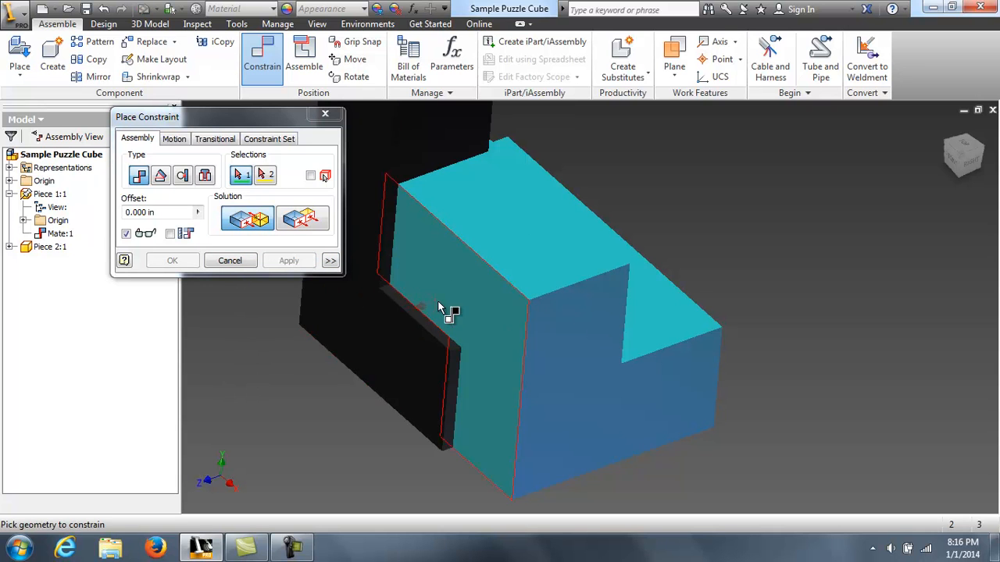
pyautogui.click(230, 261)
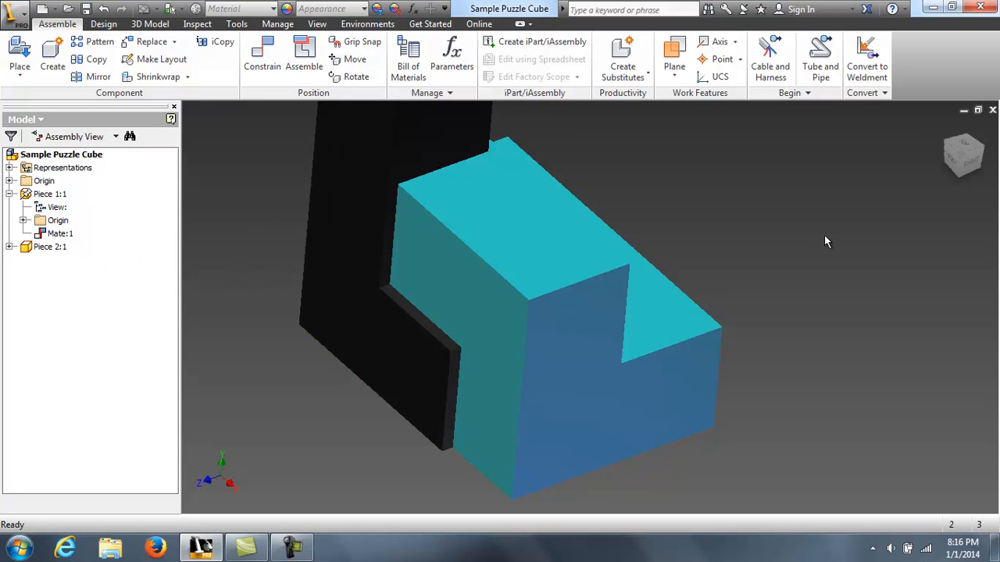
# Step: Examine where the mated faces of the two pieces meet, and slide Piece 2 away from Piece 1's foot
pyautogui.click(976, 161)
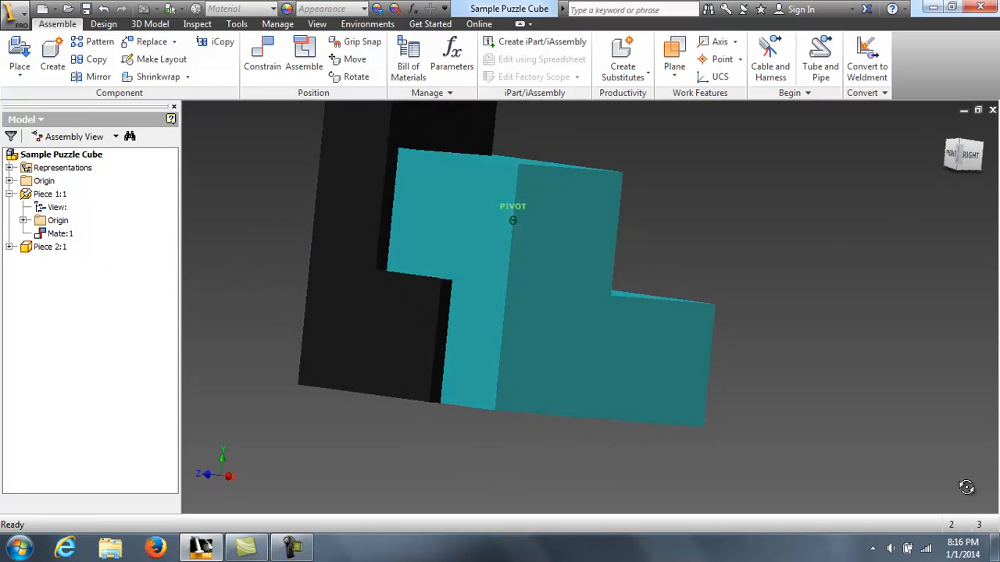
pyautogui.moveTo(962, 481)
pyautogui.mouseDown()
pyautogui.moveTo(246, 509)
pyautogui.moveTo(284, 152)
pyautogui.moveTo(271, 222)
pyautogui.moveTo(288, 182)
pyautogui.moveTo(290, 510)
pyautogui.moveTo(297, 495)
pyautogui.moveTo(325, 109)
pyautogui.moveTo(351, 107)
pyautogui.moveTo(342, 111)
pyautogui.mouseUp()
pyautogui.press('Escape')
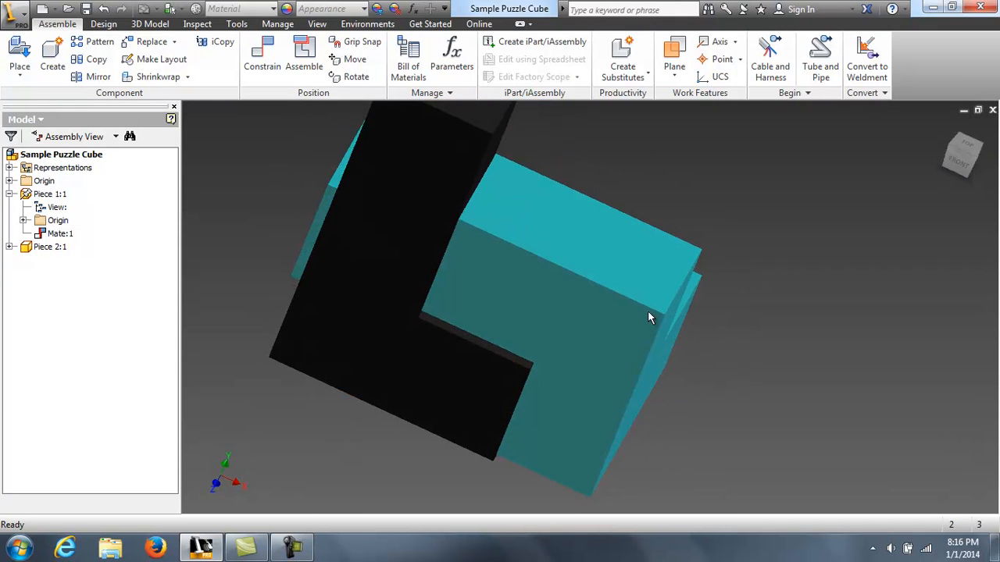
pyautogui.scroll(3, 481, 350)
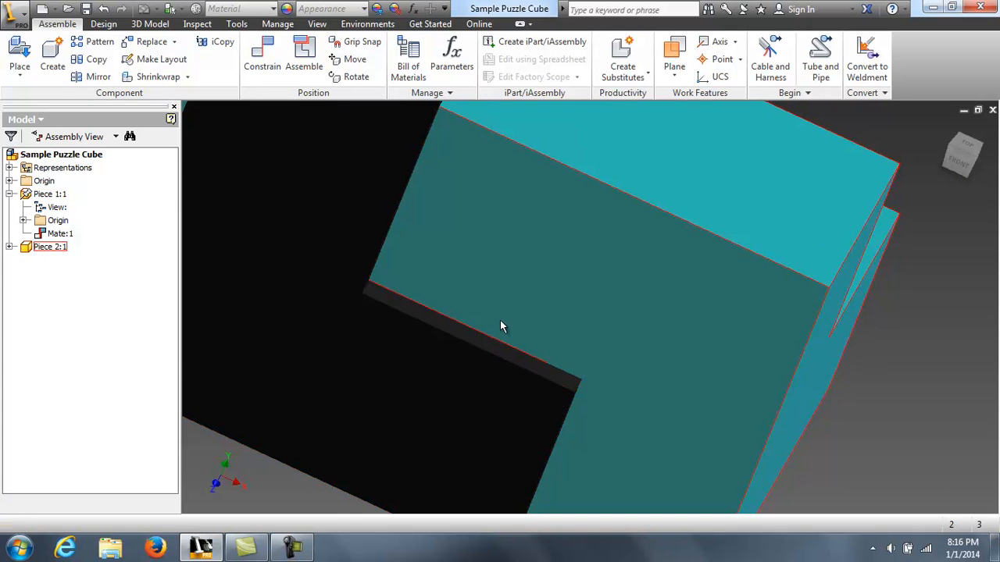
pyautogui.click(961, 168)
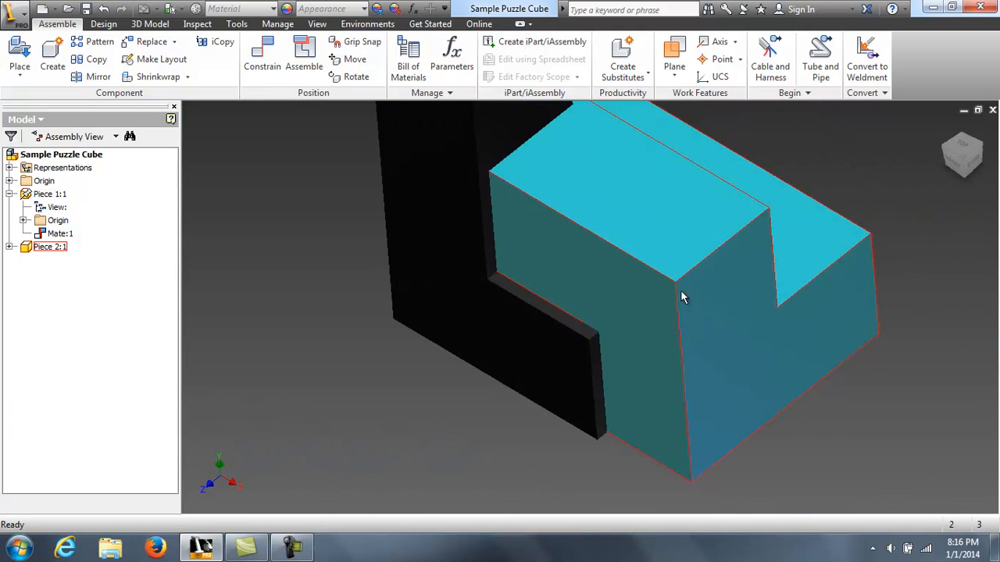
pyautogui.moveTo(581, 255); pyautogui.dragTo(728, 263)
pyautogui.moveTo(946, 174); pyautogui.dragTo(901, 198, button='middle')
pyautogui.moveTo(695, 274); pyautogui.dragTo(773, 266)
pyautogui.moveTo(966, 157)
pyautogui.mouseDown()
pyautogui.moveTo(962, 104)
pyautogui.moveTo(966, 460)
pyautogui.moveTo(964, 446)
pyautogui.mouseUp()
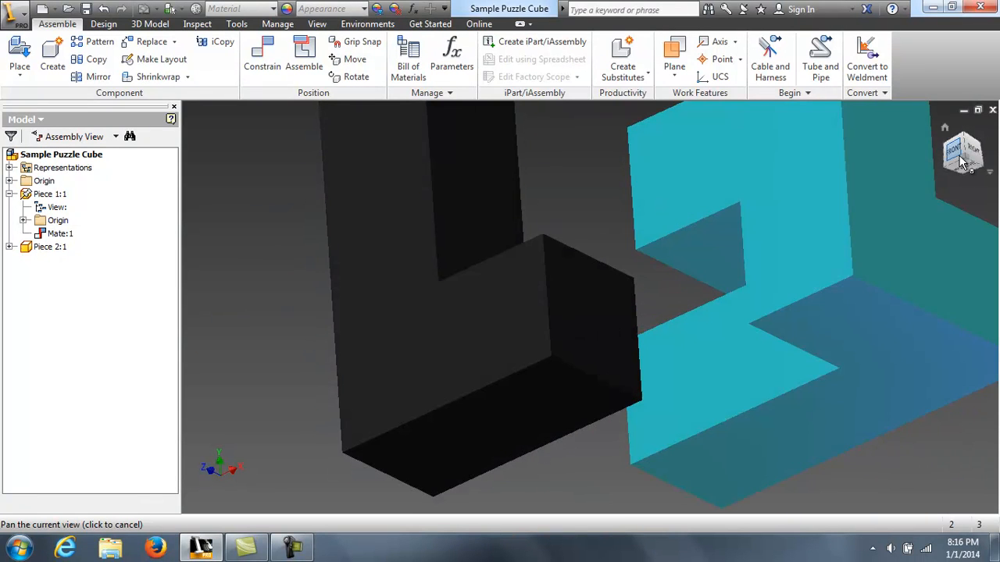
# Step: Test Piece 2's remaining freedom by sliding it back and forth along the mated plane while viewing from below
pyautogui.moveTo(840, 261)
pyautogui.mouseDown()
pyautogui.moveTo(754, 240)
pyautogui.moveTo(738, 248)
pyautogui.moveTo(796, 280)
pyautogui.mouseUp()
pyautogui.moveTo(960, 152)
pyautogui.mouseDown()
pyautogui.moveTo(946, 246)
pyautogui.moveTo(956, 231)
pyautogui.moveTo(954, 301)
pyautogui.mouseUp()
pyautogui.moveTo(822, 287); pyautogui.dragTo(792, 289)
pyautogui.moveTo(967, 157); pyautogui.dragTo(992, 117)
pyautogui.moveTo(967, 153); pyautogui.dragTo(983, 433)
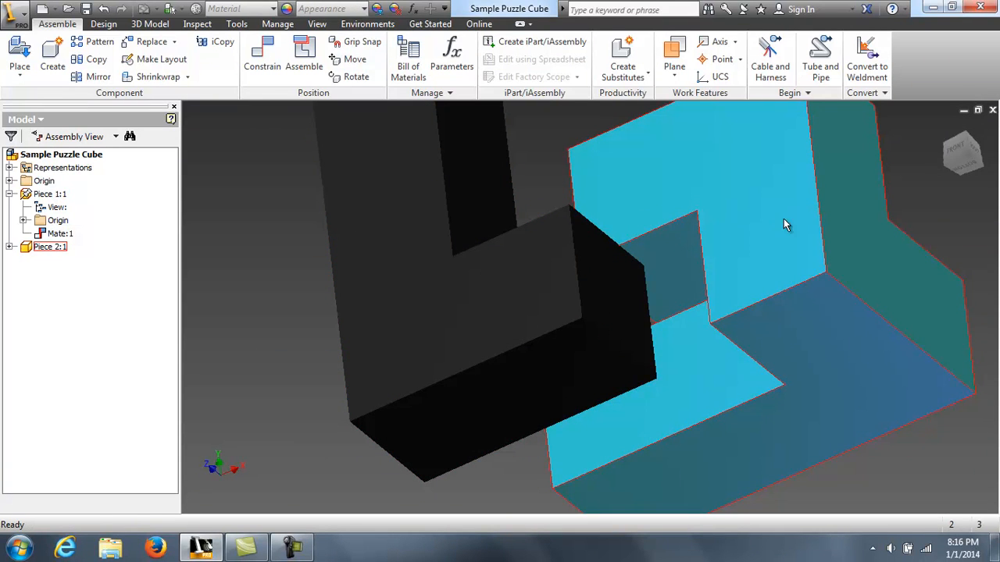
pyautogui.moveTo(775, 215); pyautogui.dragTo(685, 209)
pyautogui.moveTo(469, 320); pyautogui.dragTo(736, 270)
# Step: Slide Piece 2 clear of Piece 1's foot and show the front faces of both pieces together
pyautogui.click(988, 172)
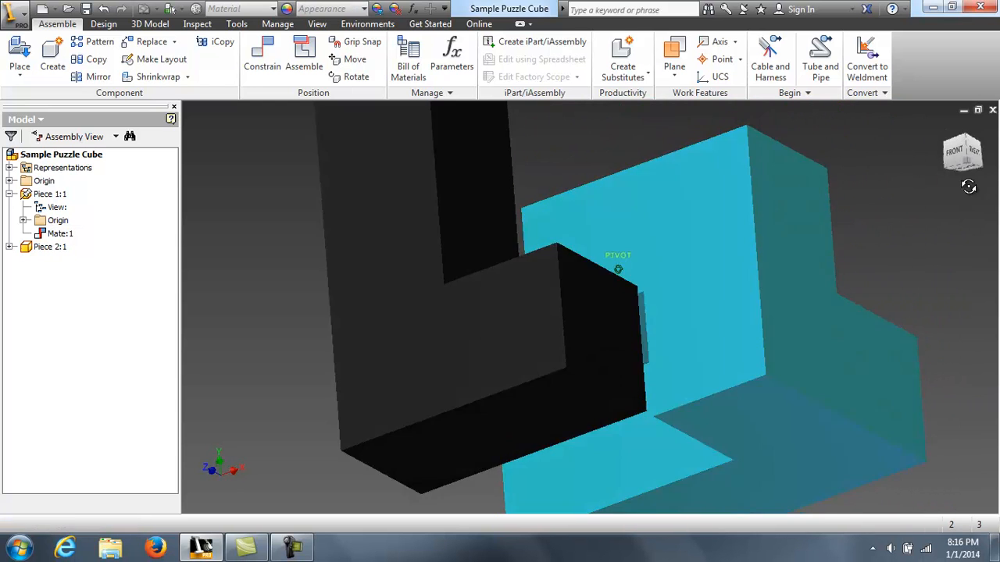
pyautogui.click(764, 392)
pyautogui.moveTo(763, 392); pyautogui.dragTo(793, 364)
pyautogui.moveTo(966, 159); pyautogui.dragTo(969, 145)
pyautogui.moveTo(734, 261); pyautogui.dragTo(818, 159, button='middle')
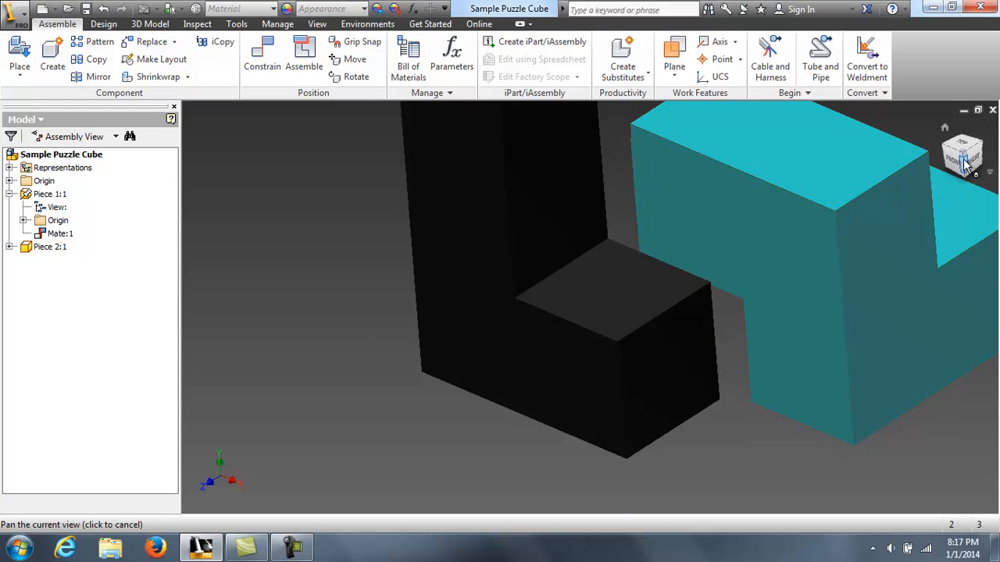
pyautogui.moveTo(966, 159)
pyautogui.mouseDown()
pyautogui.moveTo(962, 127)
pyautogui.moveTo(941, 108)
pyautogui.moveTo(873, 137)
pyautogui.moveTo(872, 154)
pyautogui.mouseUp()
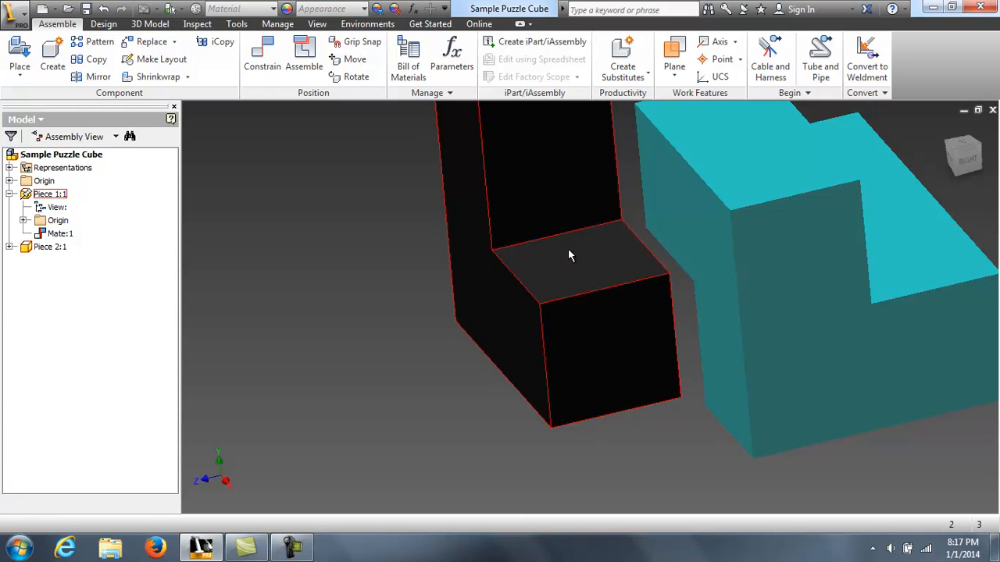
# Step: Apply a Flush constraint with 0.000 in offset between the front face of Piece 2 and the front face of Piece 1
pyautogui.click(264, 60)
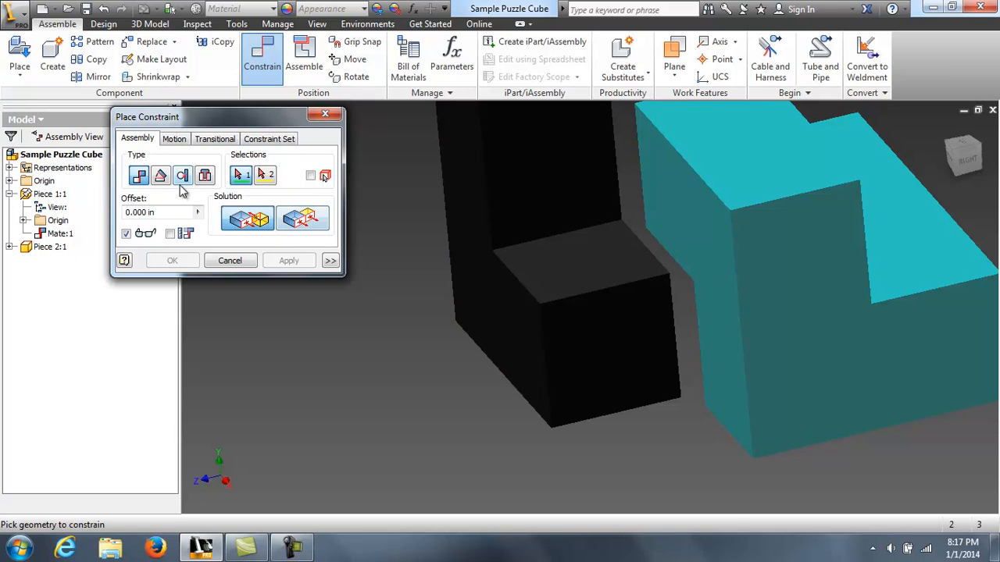
pyautogui.click(309, 222)
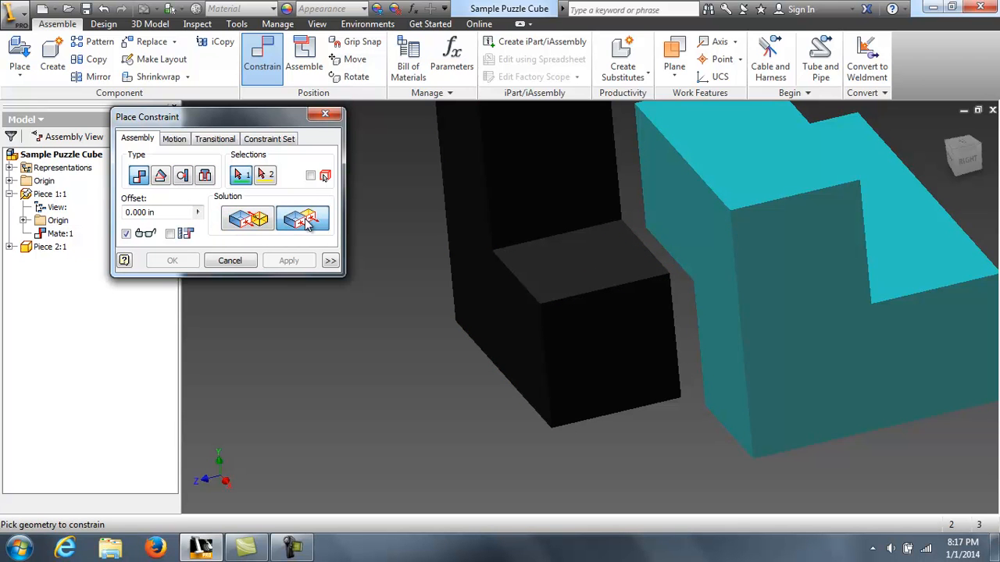
pyautogui.click(703, 231)
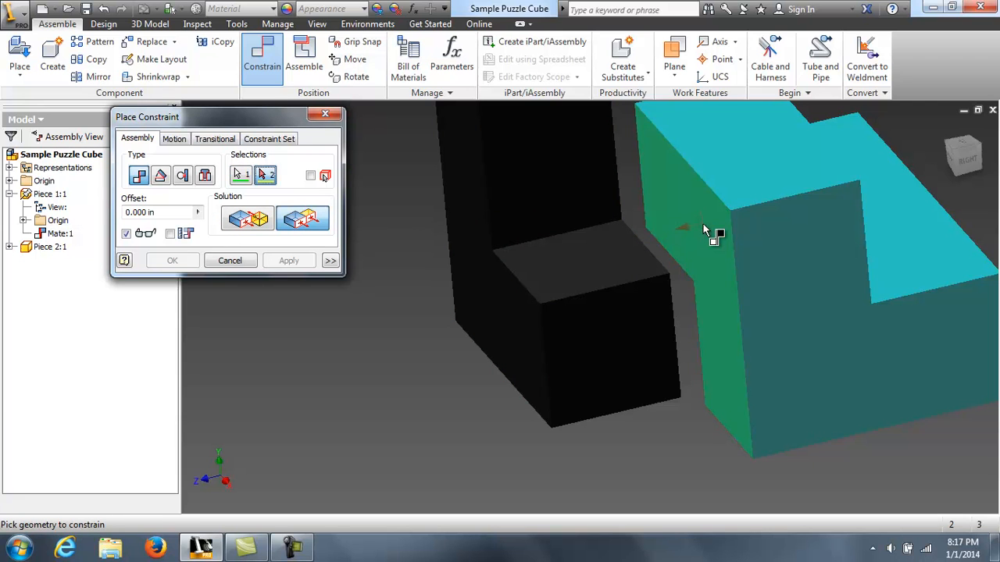
pyautogui.click(507, 324)
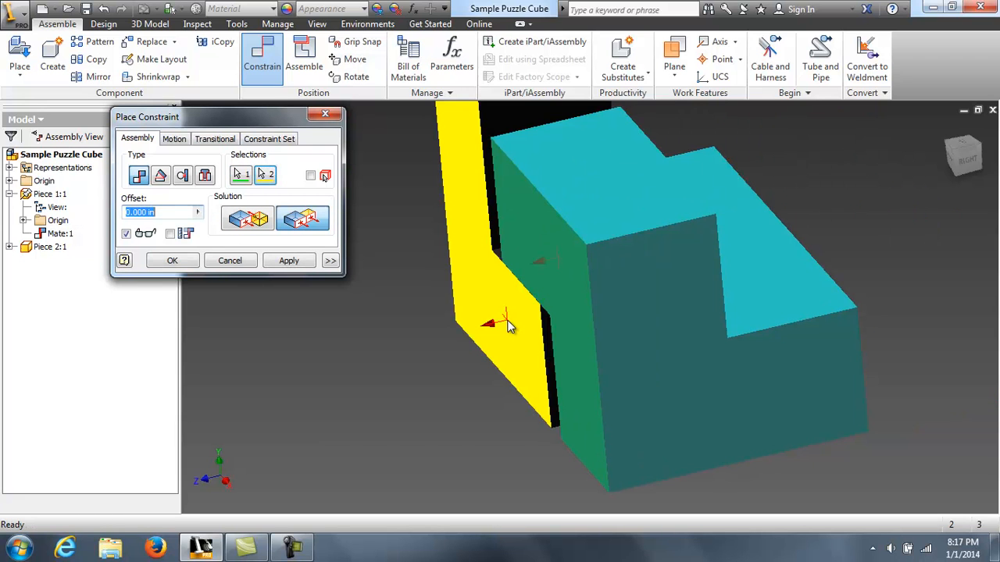
pyautogui.click(299, 264)
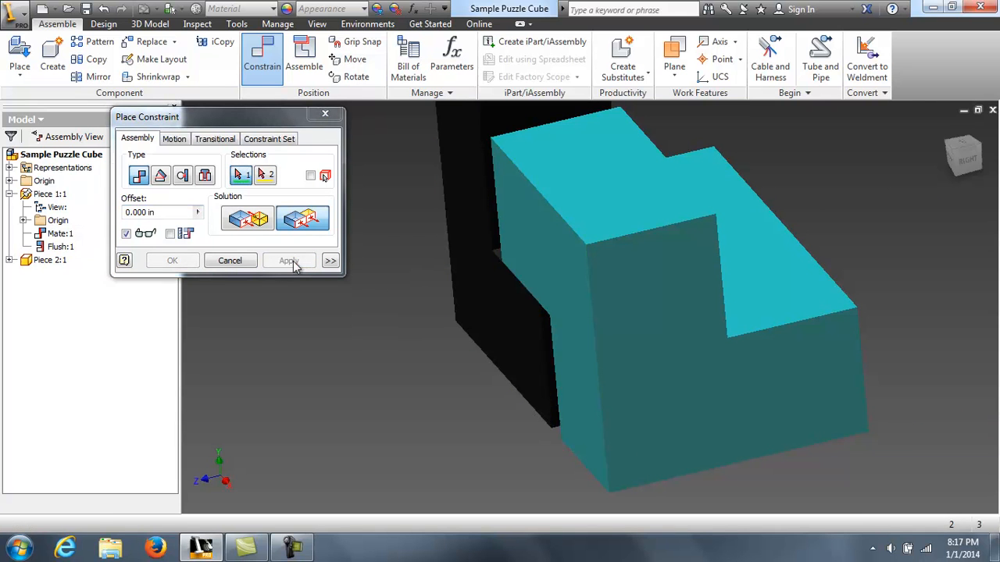
pyautogui.click(239, 260)
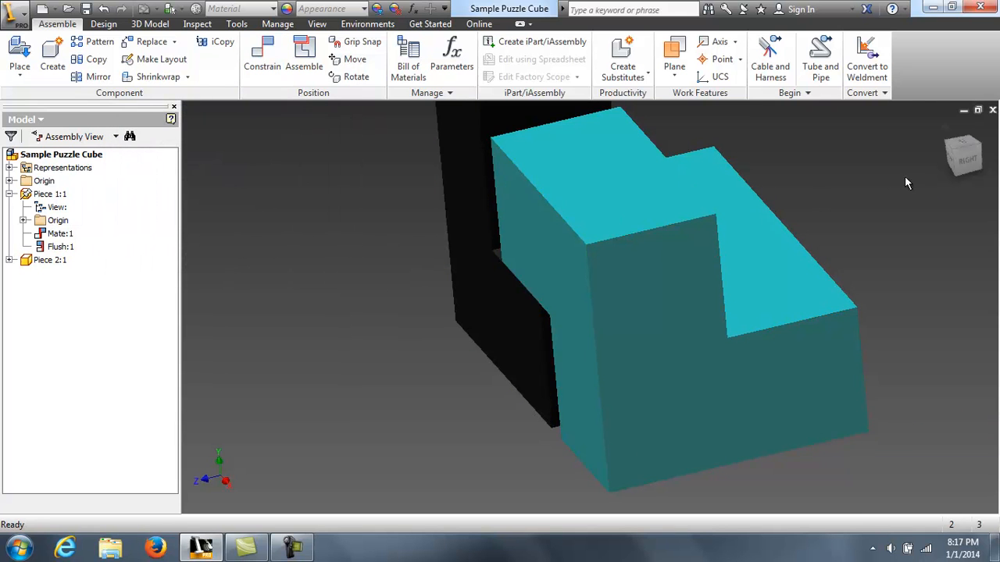
# Step: Test the remaining sliding direction of Piece 2 and examine the pieces from several angles, ending at the home view
pyautogui.moveTo(645, 188)
pyautogui.keyDown('shift'); pyautogui.mouseDown(button='middle')
pyautogui.moveTo(210, 195)
pyautogui.moveTo(214, 188)
pyautogui.mouseUp(button='middle'); pyautogui.keyUp('shift')
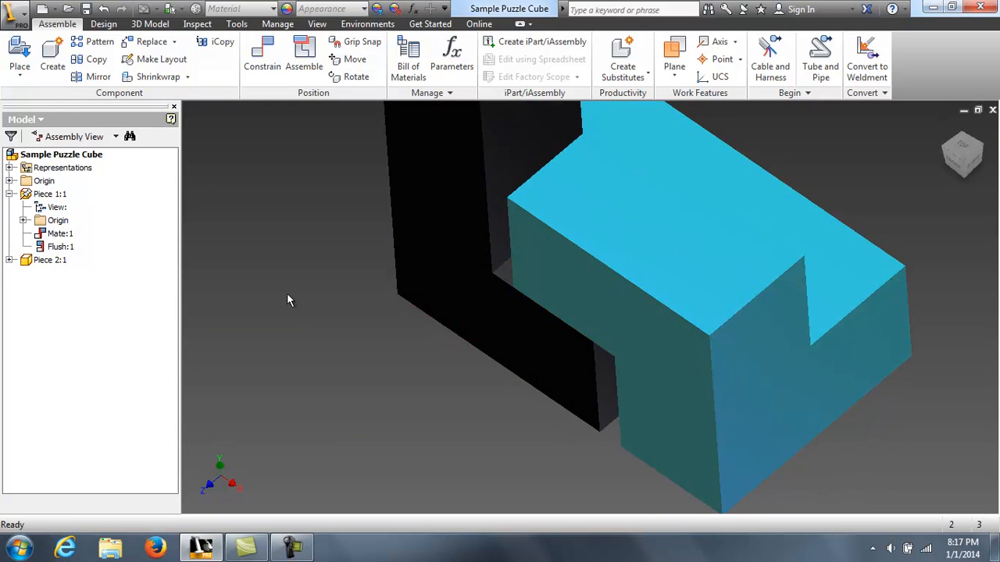
pyautogui.moveTo(650, 278)
pyautogui.mouseDown()
pyautogui.moveTo(697, 241)
pyautogui.moveTo(762, 287)
pyautogui.moveTo(776, 259)
pyautogui.moveTo(746, 180)
pyautogui.moveTo(819, 318)
pyautogui.moveTo(606, 127)
pyautogui.moveTo(792, 227)
pyautogui.moveTo(698, 163)
pyautogui.moveTo(741, 297)
pyautogui.moveTo(640, 407)
pyautogui.moveTo(731, 244)
pyautogui.moveTo(712, 296)
pyautogui.moveTo(748, 305)
pyautogui.moveTo(742, 317)
pyautogui.moveTo(647, 286)
pyautogui.moveTo(817, 346)
pyautogui.moveTo(716, 316)
pyautogui.moveTo(695, 364)
pyautogui.mouseUp()
pyautogui.moveTo(674, 209)
pyautogui.keyDown('shift'); pyautogui.mouseDown(button='middle')
pyautogui.moveTo(980, 504)
pyautogui.moveTo(859, 328)
pyautogui.mouseUp(button='middle'); pyautogui.keyUp('shift')
pyautogui.moveTo(828, 305); pyautogui.dragTo(812, 258)
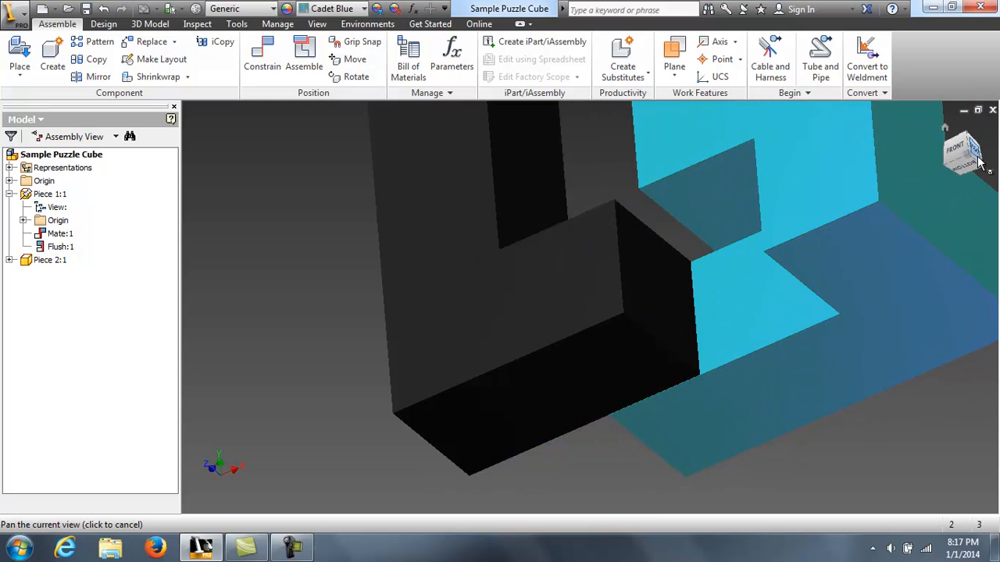
pyautogui.moveTo(972, 170)
pyautogui.keyDown('shift'); pyautogui.mouseDown(button='middle')
pyautogui.moveTo(918, 278)
pyautogui.moveTo(909, 273)
pyautogui.mouseUp(button='middle'); pyautogui.keyUp('shift')
pyautogui.keyDown('shift'); pyautogui.moveTo(968, 156); pyautogui.dragTo(578, 131, button='middle'); pyautogui.keyUp('shift')
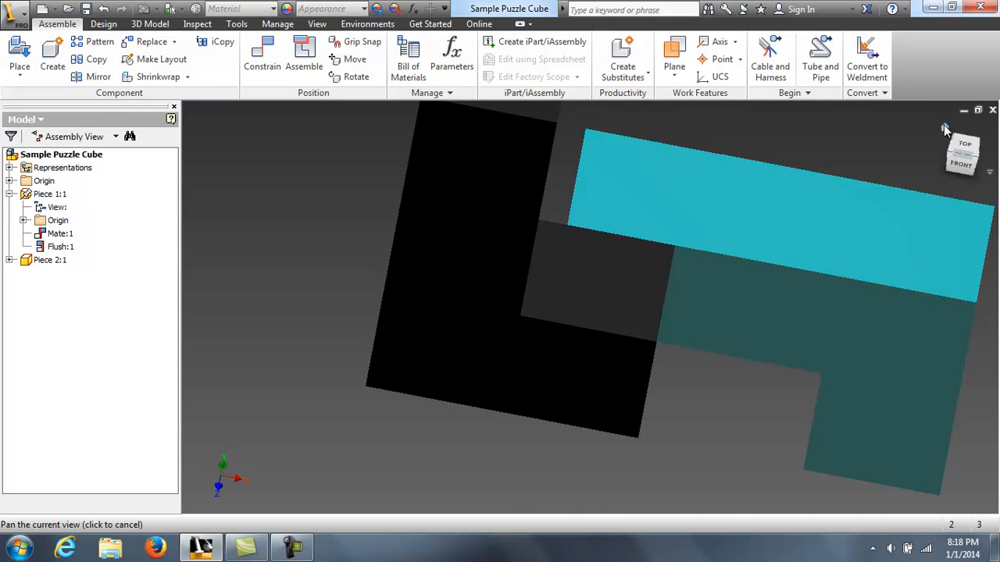
pyautogui.click(944, 127)
pyautogui.moveTo(648, 285); pyautogui.dragTo(662, 226)
pyautogui.press('Escape')
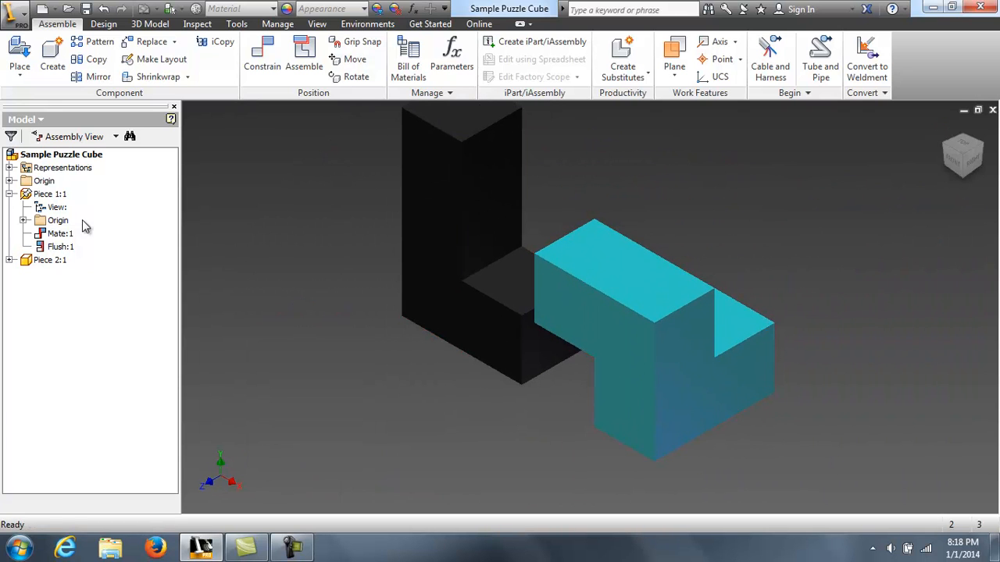
# Step: Apply a Mate constraint with 0.000 in offset between Piece 1's inner upright face and the facing end face of Piece 2
pyautogui.click(264, 58)
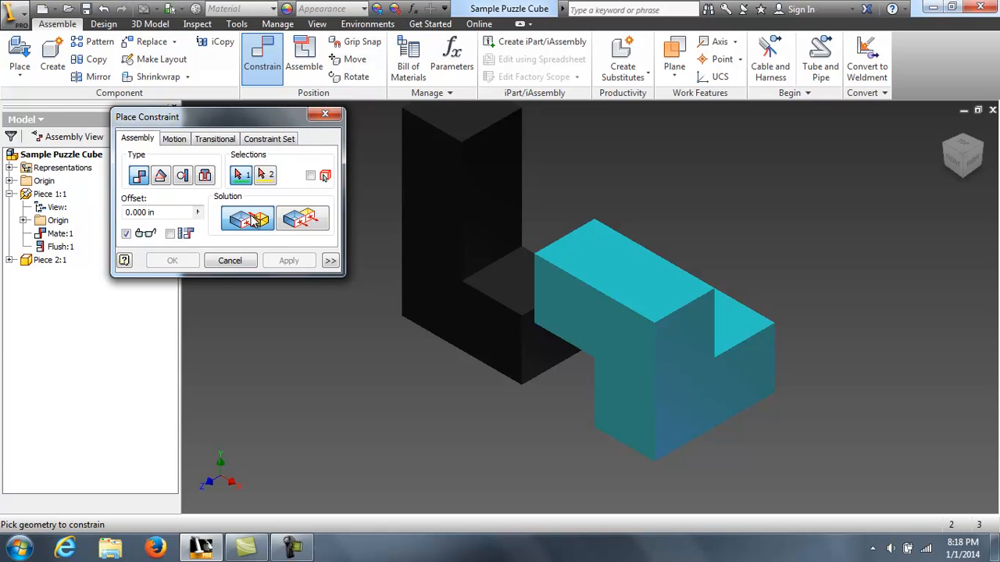
pyautogui.click(492, 239)
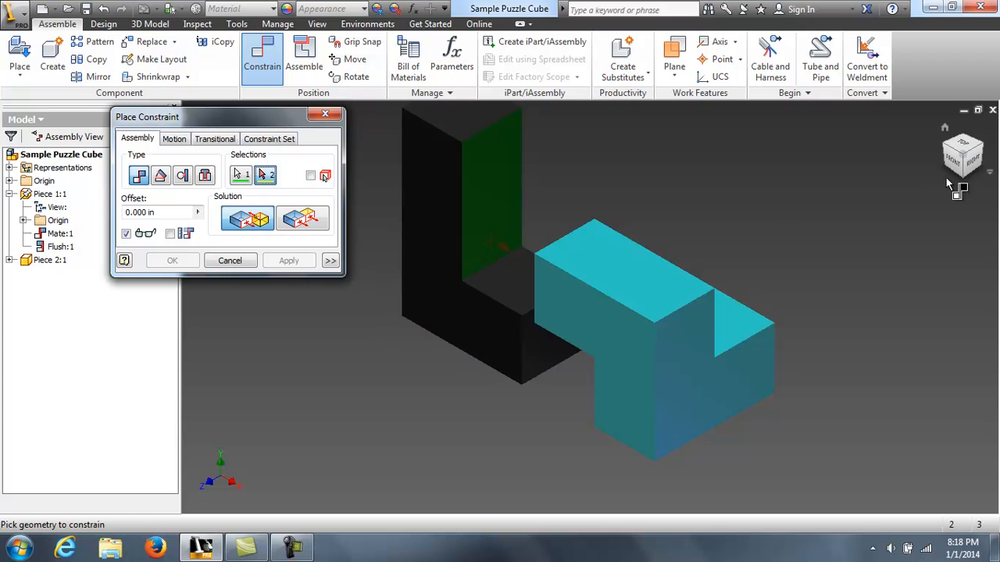
pyautogui.keyDown('shift'); pyautogui.moveTo(702, 257); pyautogui.dragTo(677, 243, button='middle'); pyautogui.keyUp('shift')
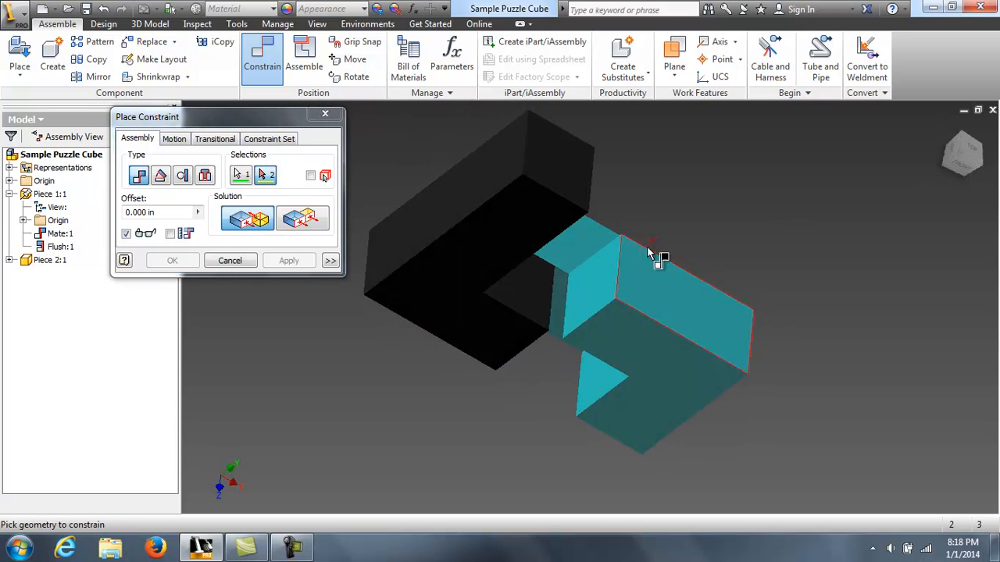
pyautogui.click(594, 289)
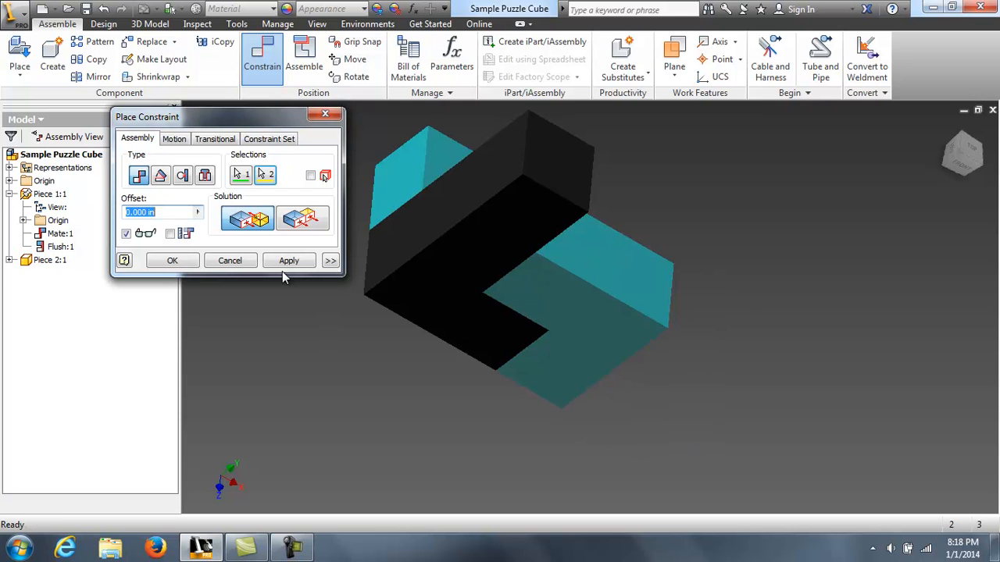
pyautogui.click(304, 263)
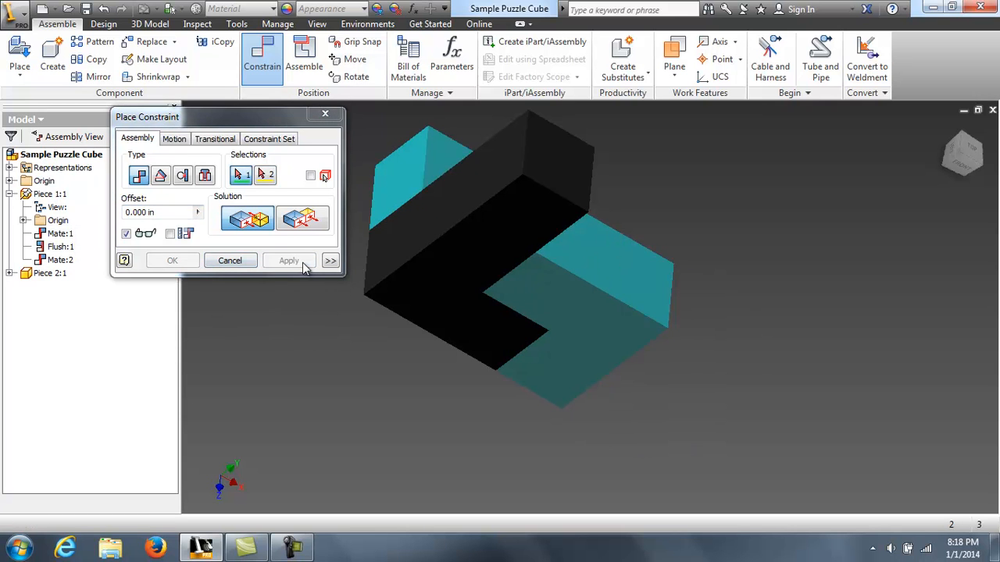
pyautogui.click(230, 261)
# Step: Test whether Piece 2 and Piece 1 can still be moved, examining the joined pieces from the side, above and an angled view
pyautogui.keyDown('shift'); pyautogui.moveTo(895, 175); pyautogui.dragTo(739, 473, button='middle'); pyautogui.keyUp('shift')
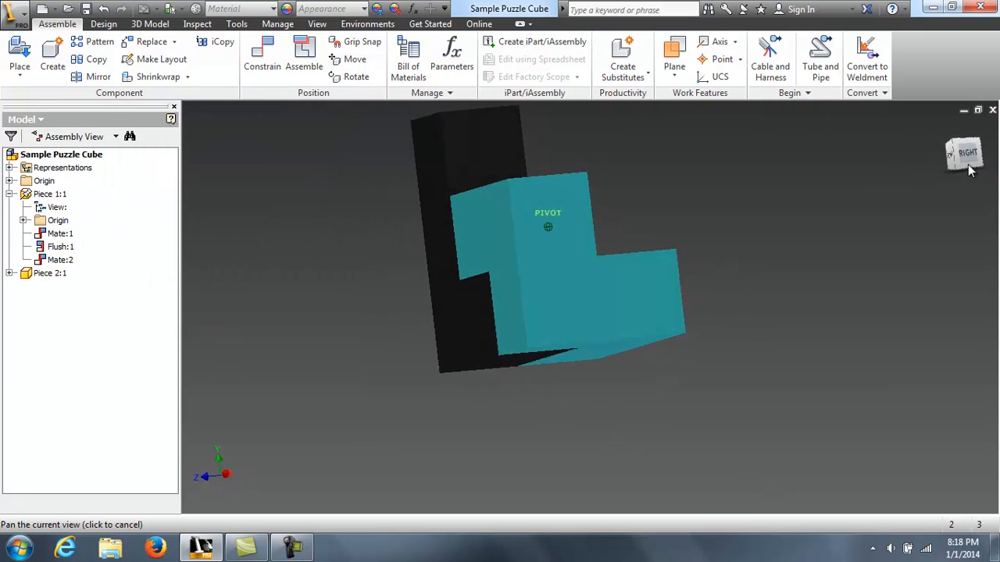
pyautogui.click(621, 322)
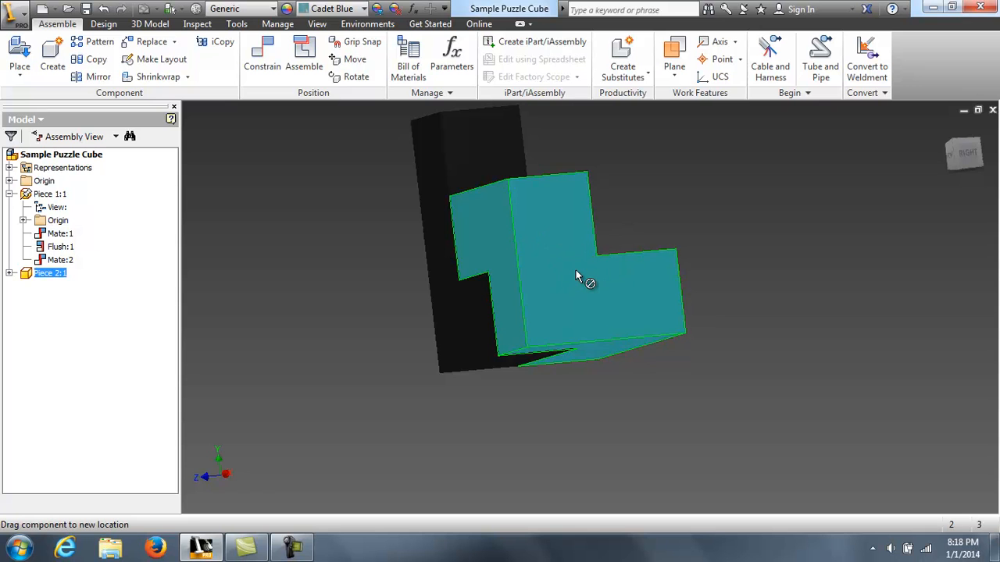
pyautogui.click(969, 153)
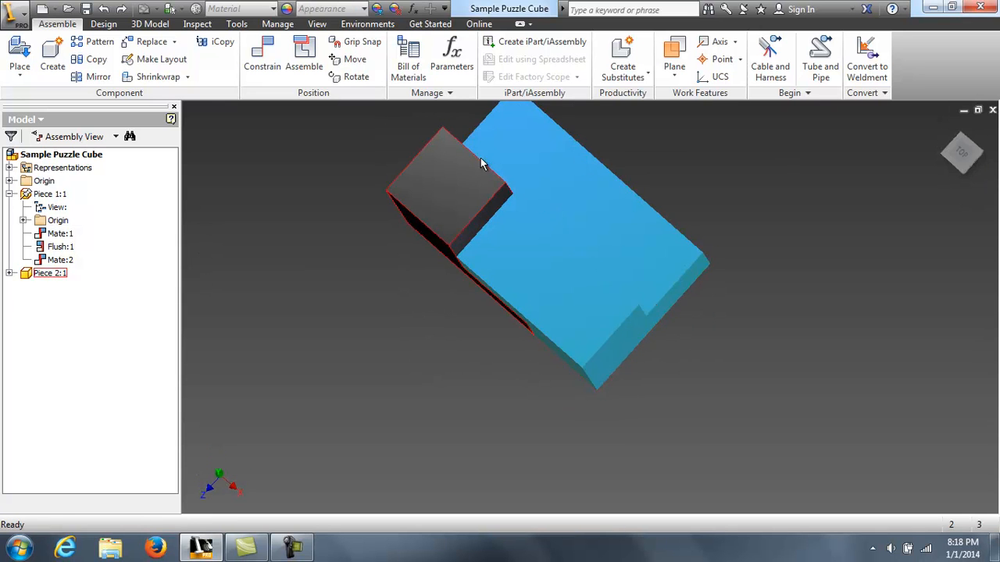
pyautogui.click(457, 156)
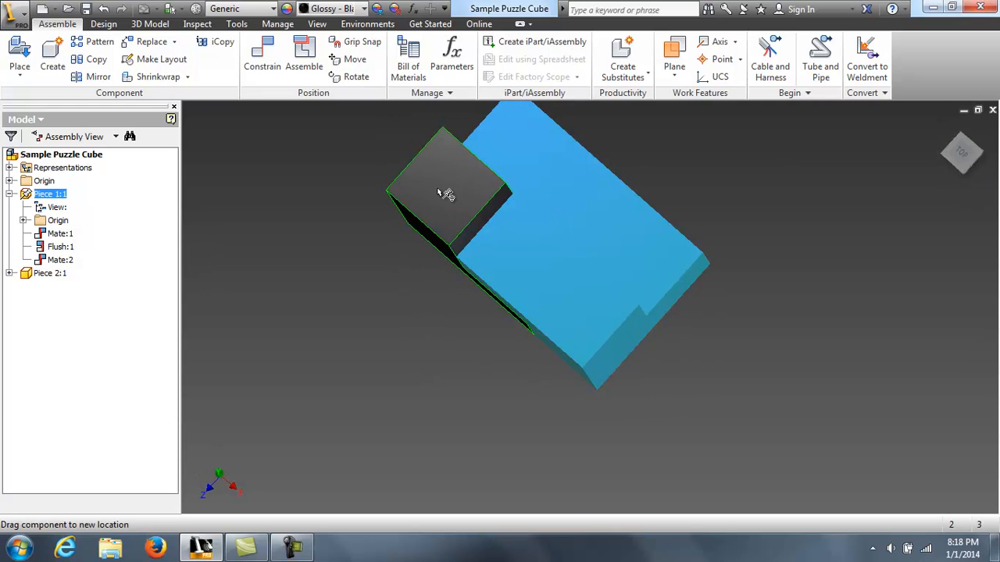
pyautogui.click(587, 262)
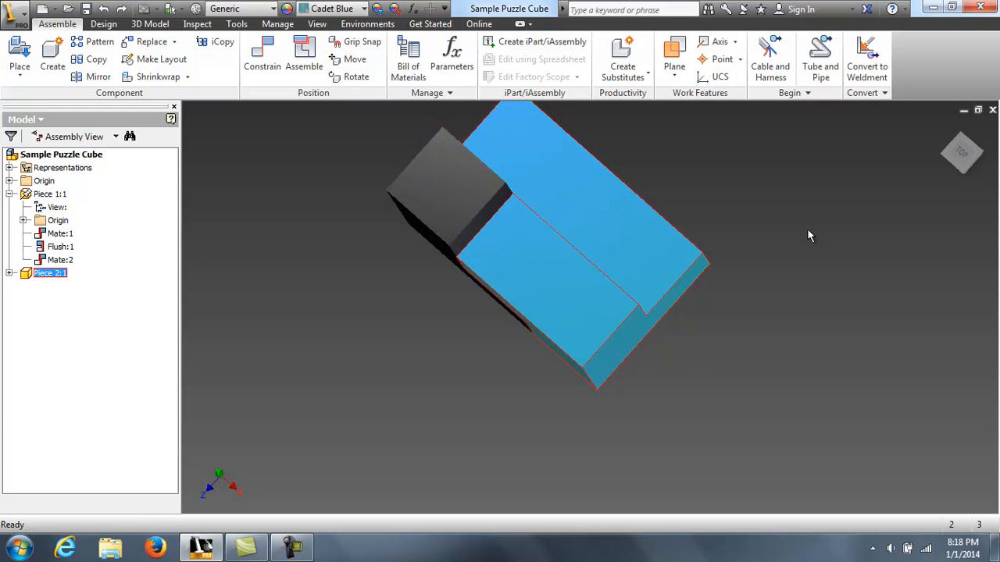
pyautogui.click(960, 157)
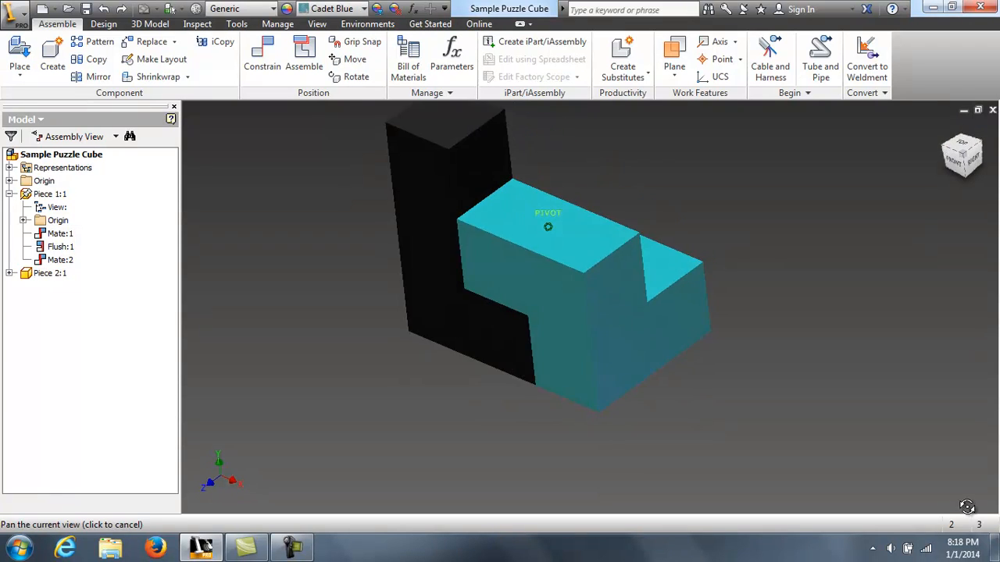
pyautogui.press('Escape')
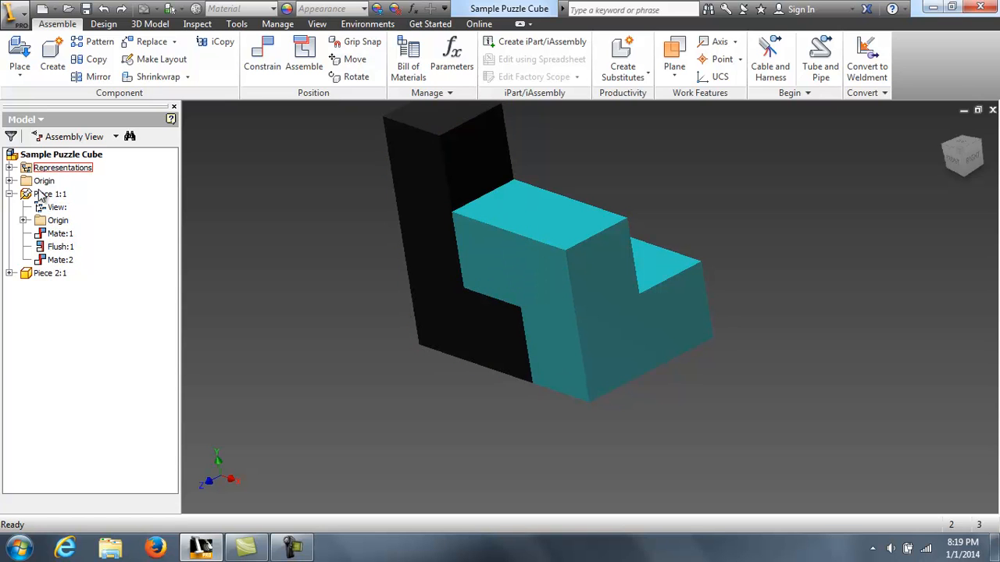
# Step: Rename the Mate:1 constraint between Piece 1 and Piece 2 as "first mate" and collapse both pieces' constraint lists
pyautogui.click(8, 273)
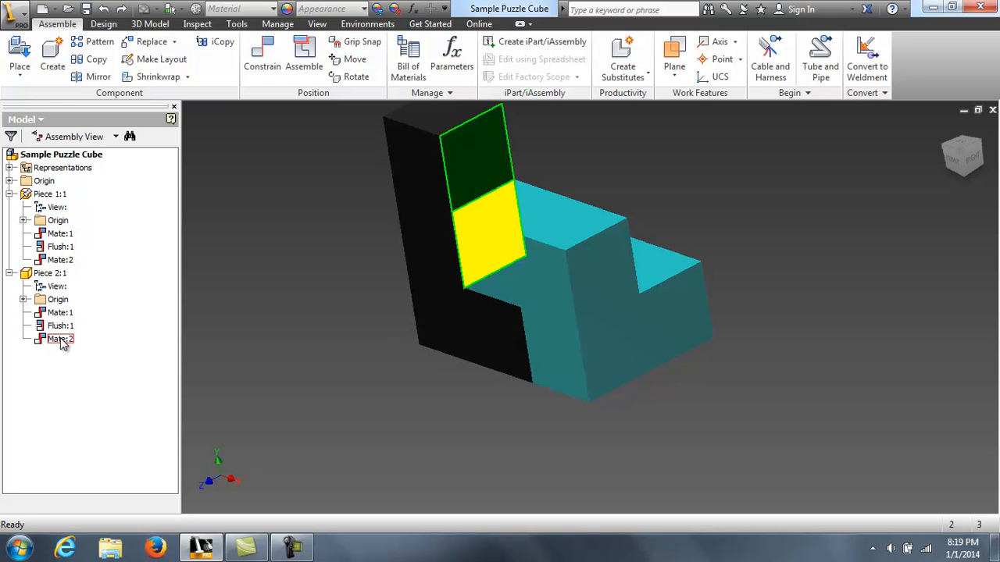
pyautogui.click(61, 234)
pyautogui.click(60, 234)
pyautogui.click(67, 235)
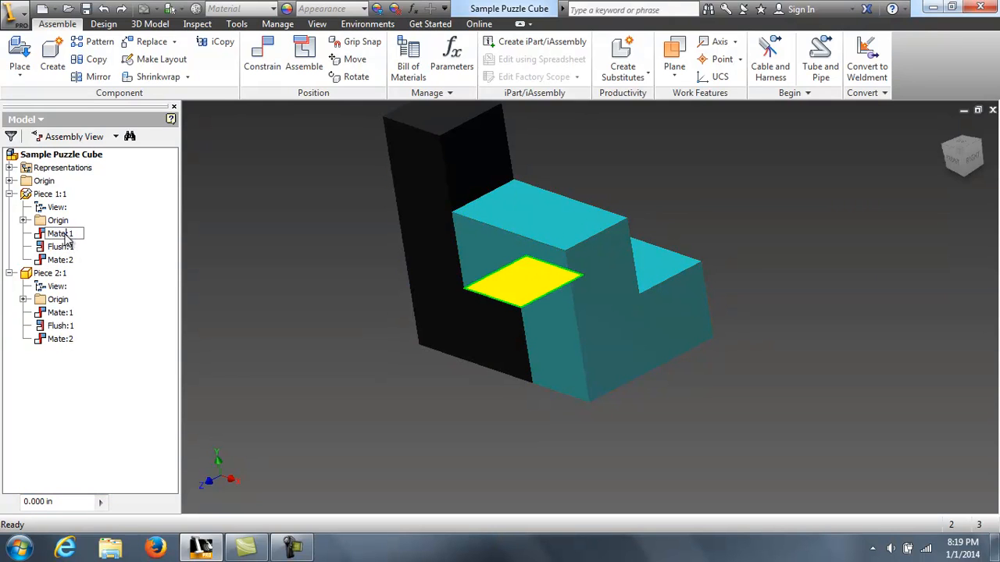
pyautogui.moveTo(66, 236); pyautogui.dragTo(53, 239)
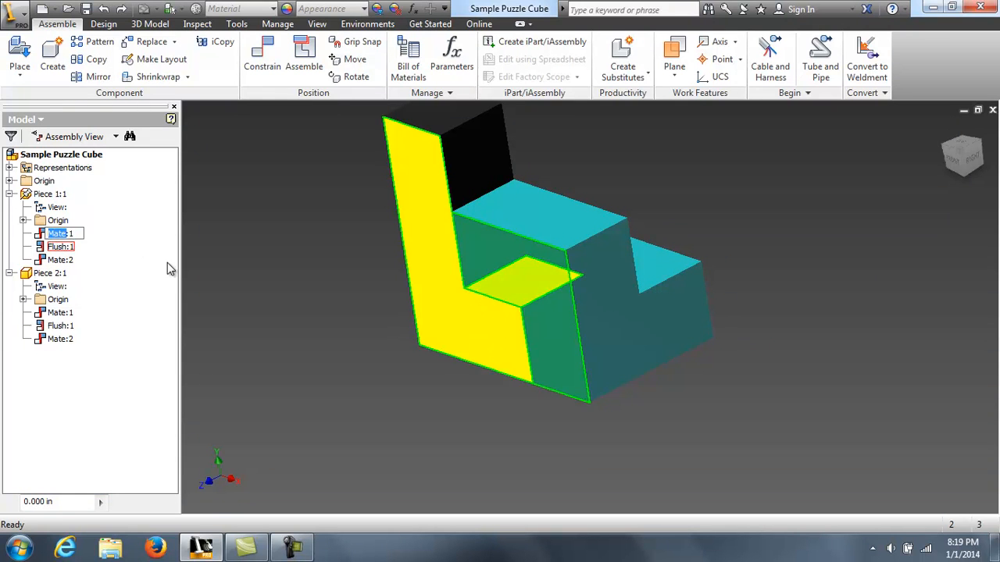
pyautogui.write('first ma')
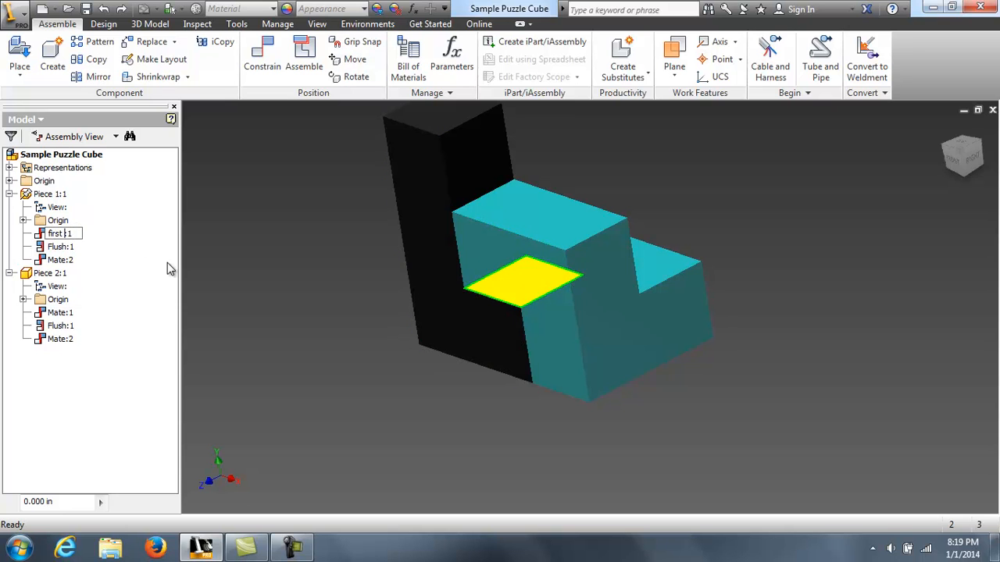
pyautogui.write('te')
pyautogui.press('Return')
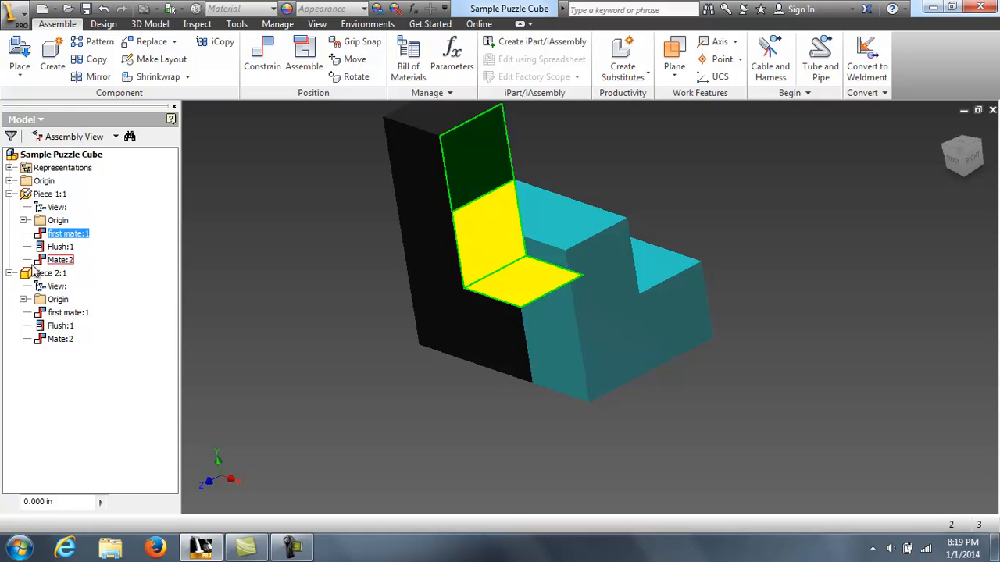
pyautogui.click(10, 273)
pyautogui.click(10, 193)
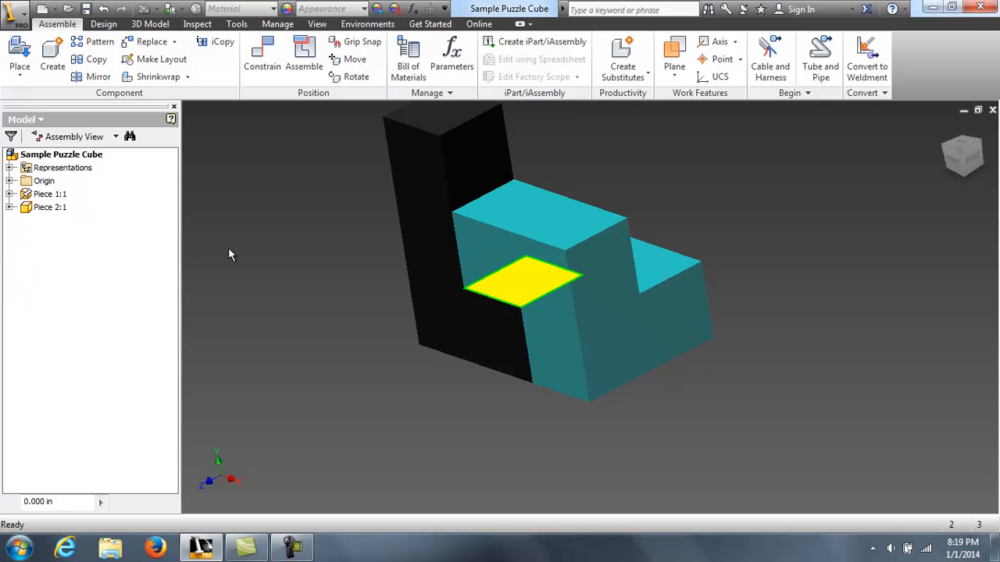
# Step: Place one instance of Piece 3 in open space beside the joined pieces, accepting the Educational Version watermark
pyautogui.scroll(5, 452, 262)
pyautogui.scroll(-3, 491, 250)
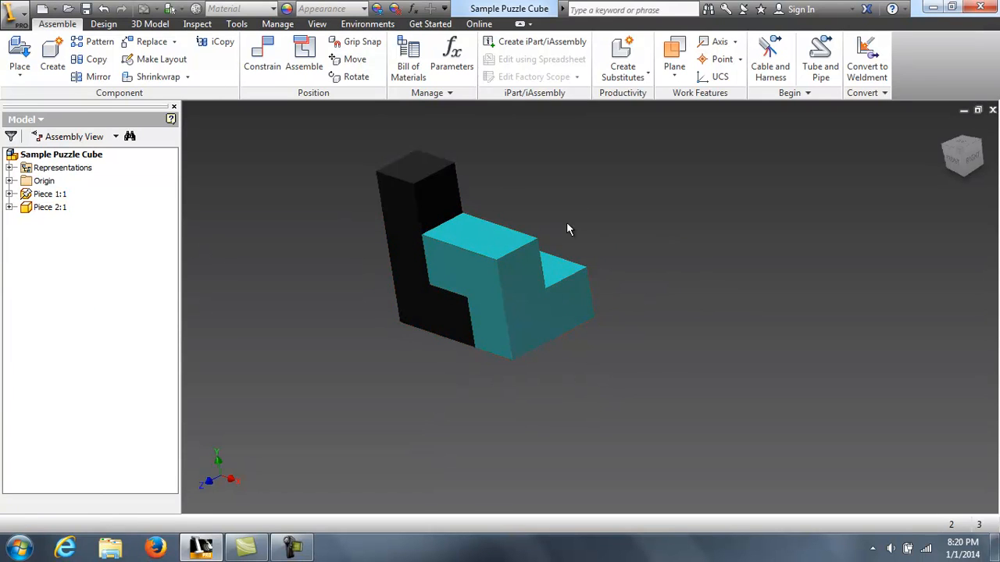
pyautogui.moveTo(654, 199); pyautogui.dragTo(696, 217, button='middle')
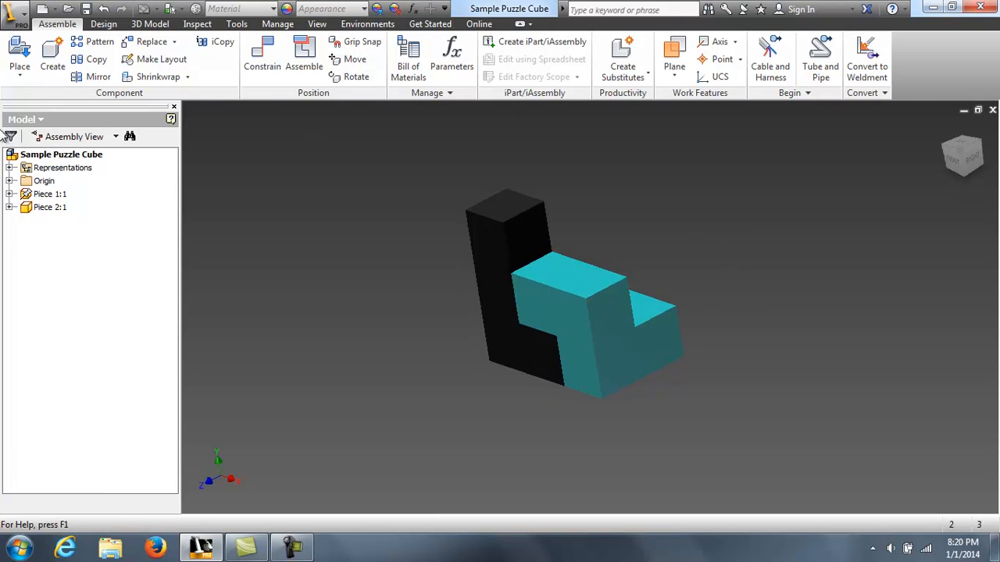
pyautogui.click(25, 52)
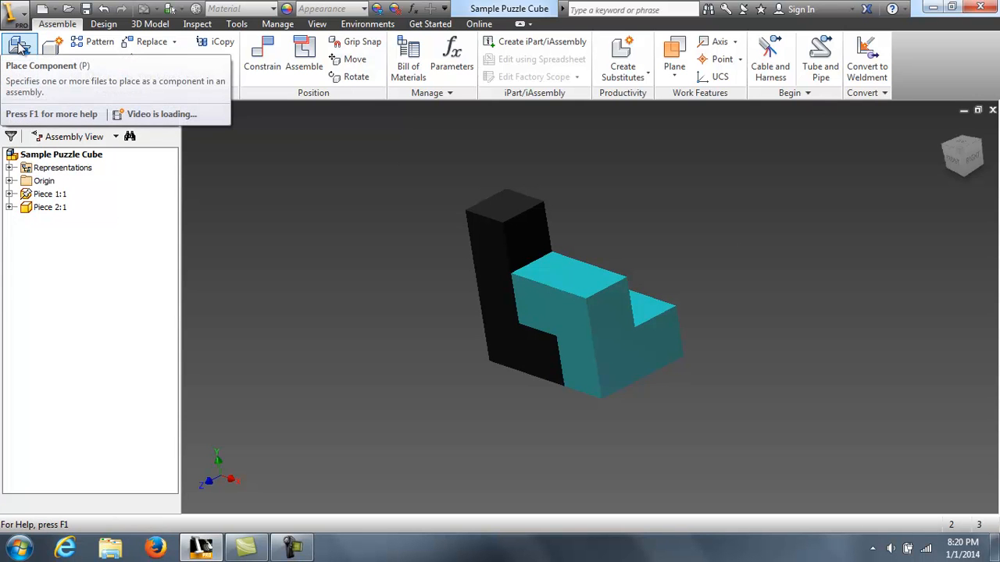
pyautogui.click(21, 48)
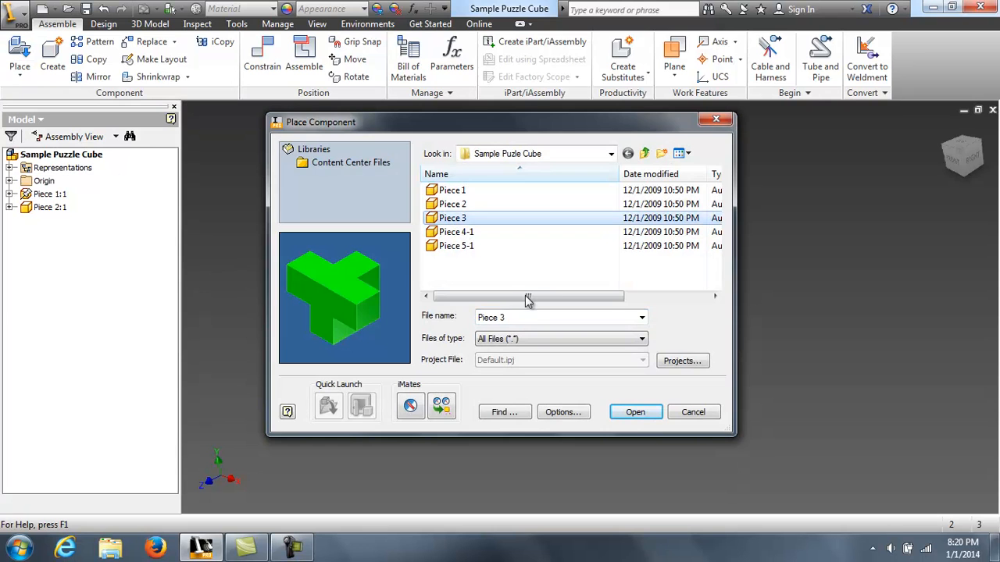
pyautogui.click(634, 413)
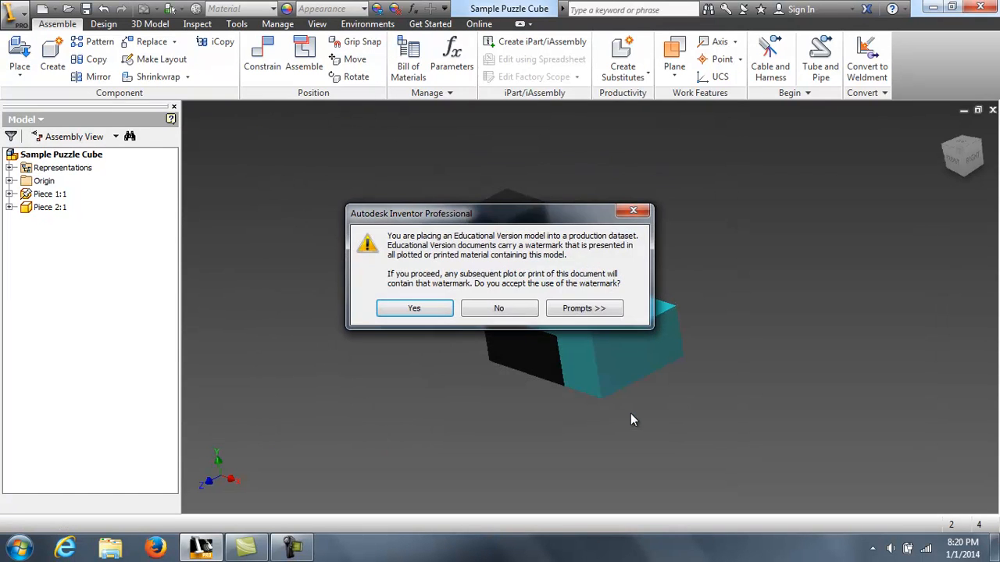
pyautogui.click(420, 309)
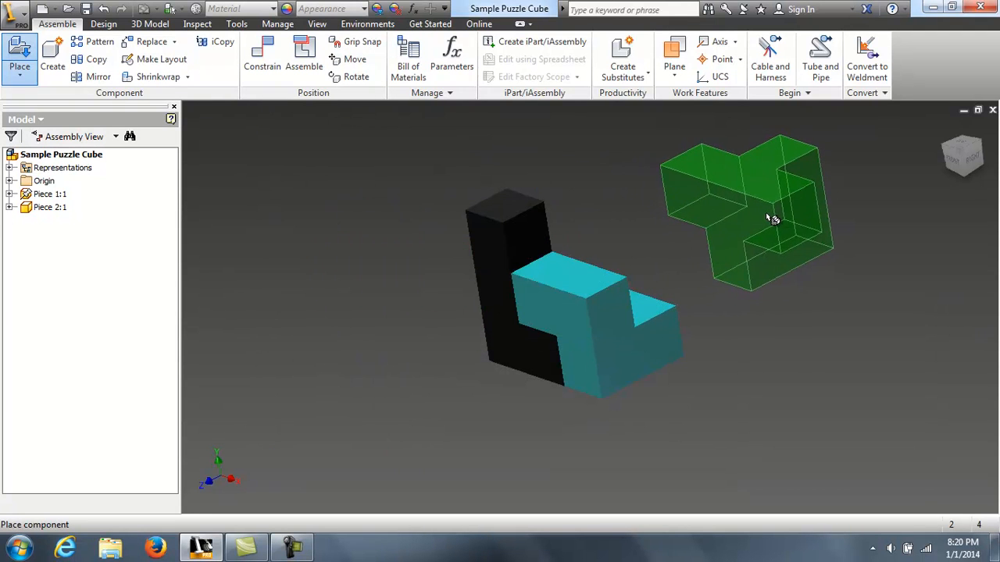
pyautogui.click(766, 212)
pyautogui.rightClick(926, 243)
pyautogui.click(927, 238)
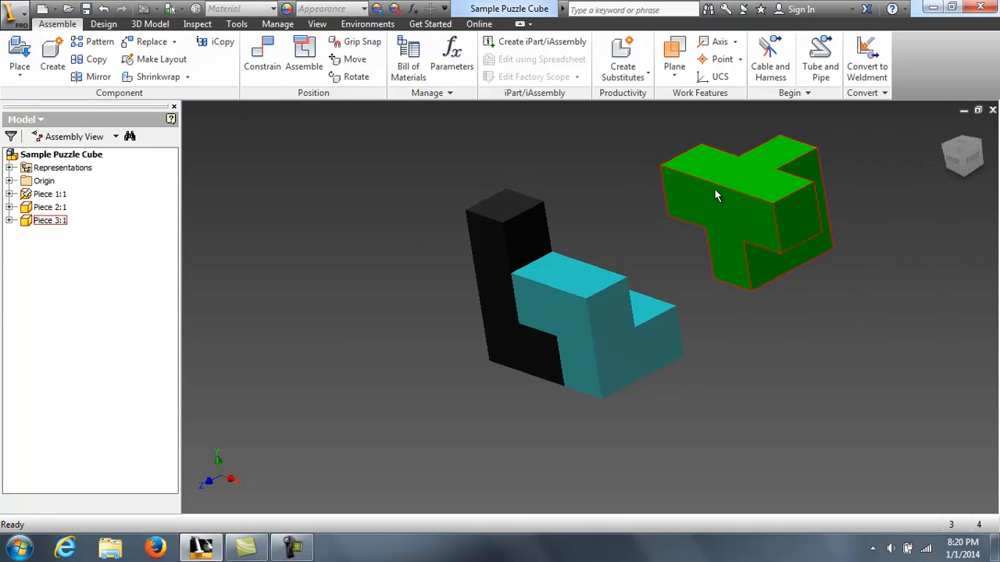
# Step: Rotate Piece 3 freehand so that one of its blocks points upward, working from the home view
pyautogui.moveTo(933, 192)
pyautogui.mouseDown()
pyautogui.moveTo(731, 205)
pyautogui.moveTo(604, 305)
pyautogui.moveTo(774, 245)
pyautogui.moveTo(214, 172)
pyautogui.moveTo(272, 229)
pyautogui.moveTo(257, 291)
pyautogui.moveTo(255, 275)
pyautogui.mouseUp()
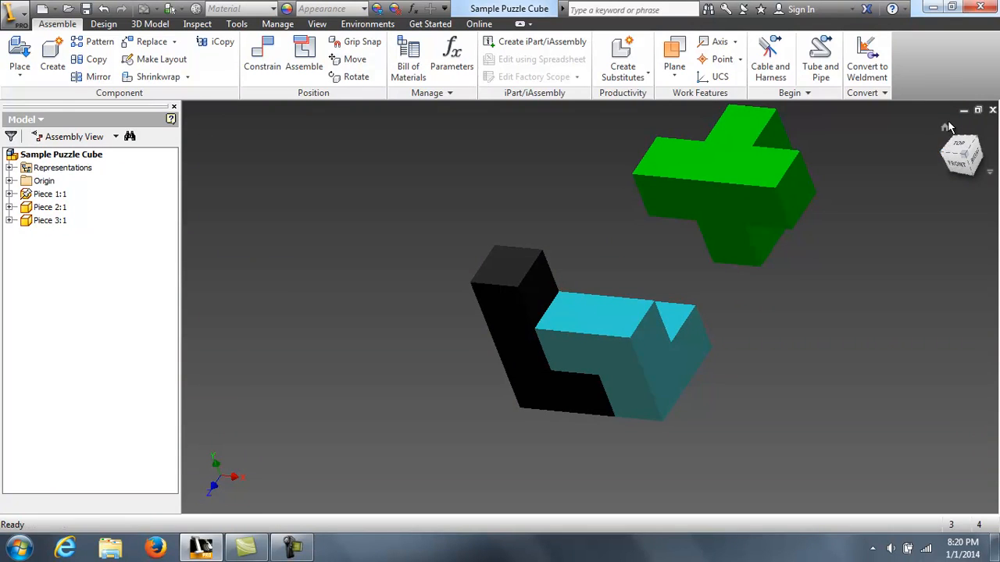
pyautogui.click(946, 130)
pyautogui.moveTo(836, 201); pyautogui.dragTo(851, 181)
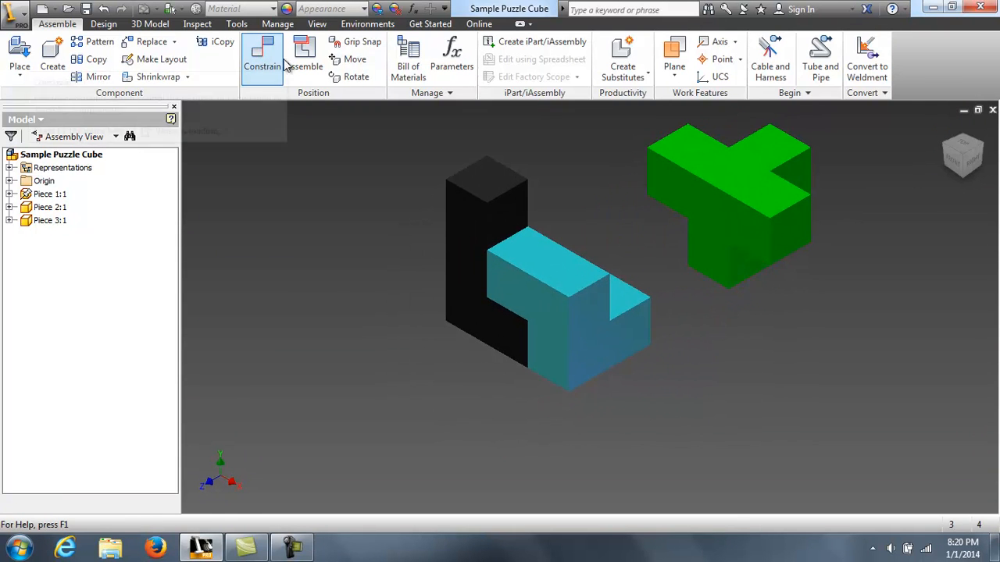
pyautogui.click(351, 76)
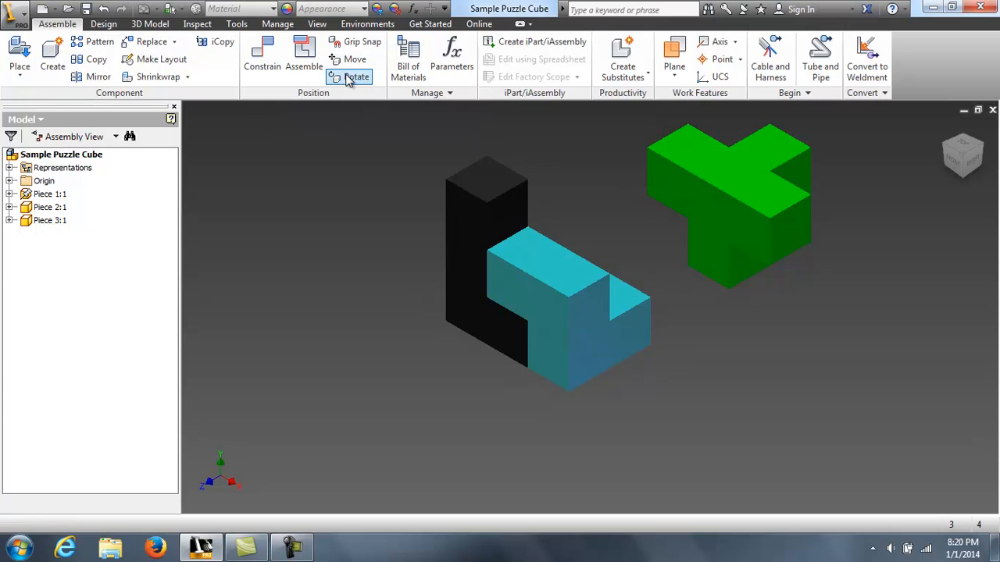
pyautogui.click(727, 177)
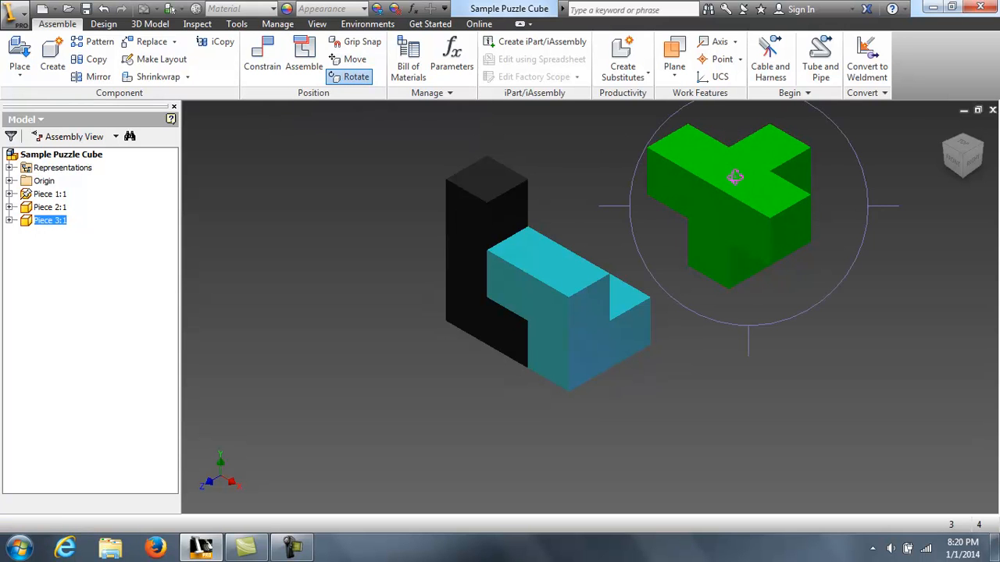
pyautogui.moveTo(752, 179); pyautogui.dragTo(602, 129)
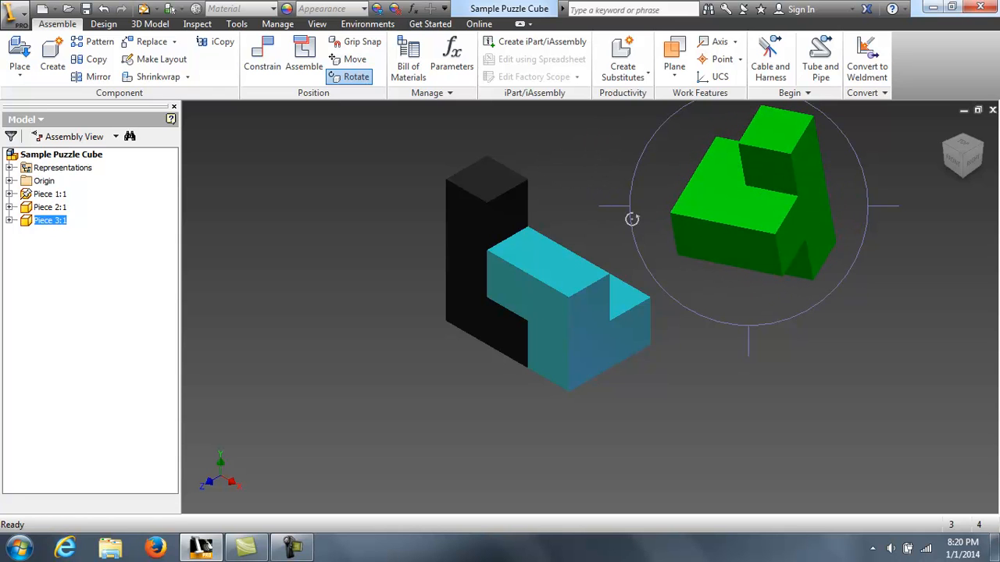
pyautogui.press('Escape')
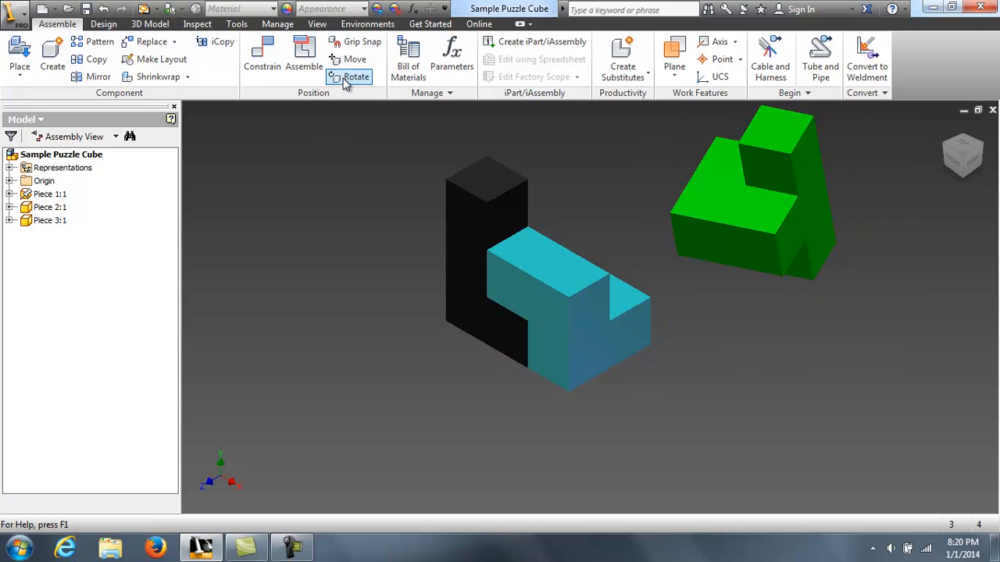
# Step: Apply a Mate constraint with 0.000 in offset between the inner side face of Piece 3's raised block and Piece 2's upper top face
pyautogui.click(263, 59)
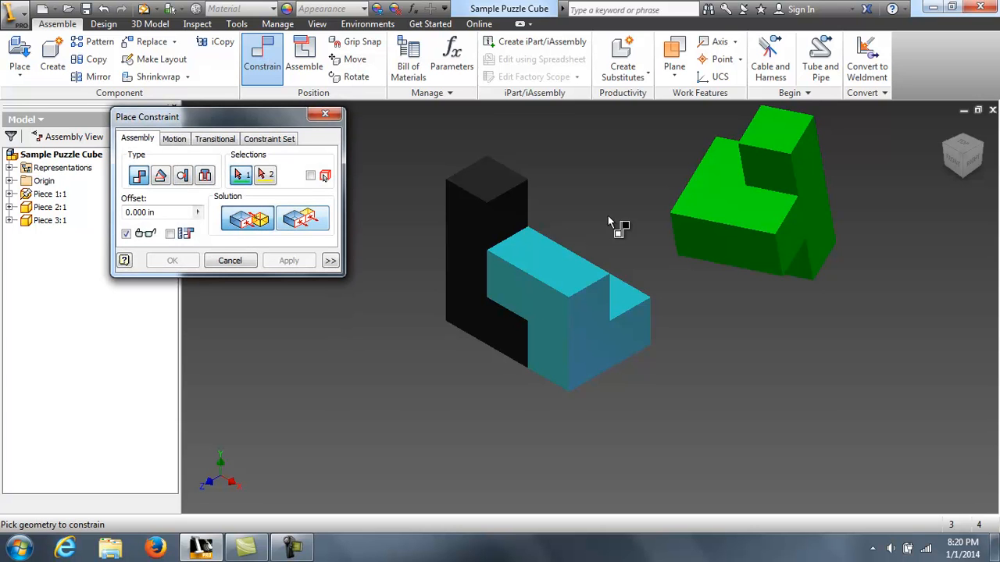
pyautogui.click(764, 179)
pyautogui.click(533, 261)
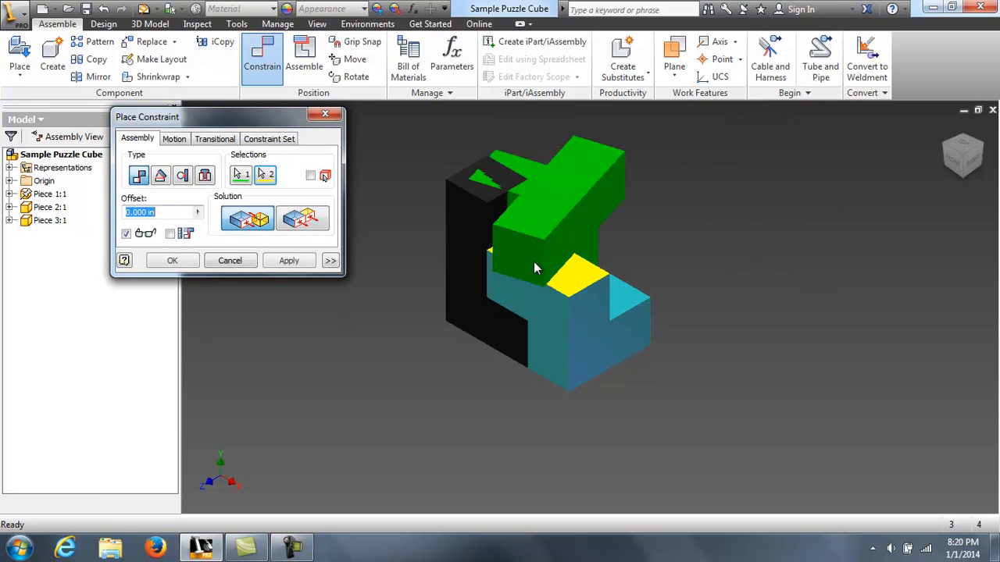
pyautogui.click(289, 262)
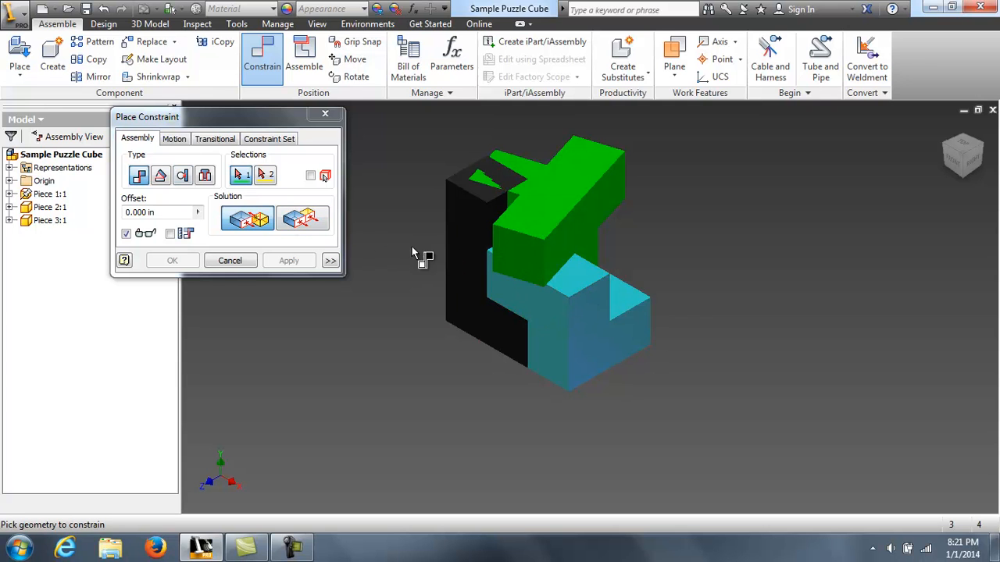
# Step: Apply a Flush constraint with 0.000 in offset between Piece 3's front end face and Piece 2's front face
pyautogui.click(303, 224)
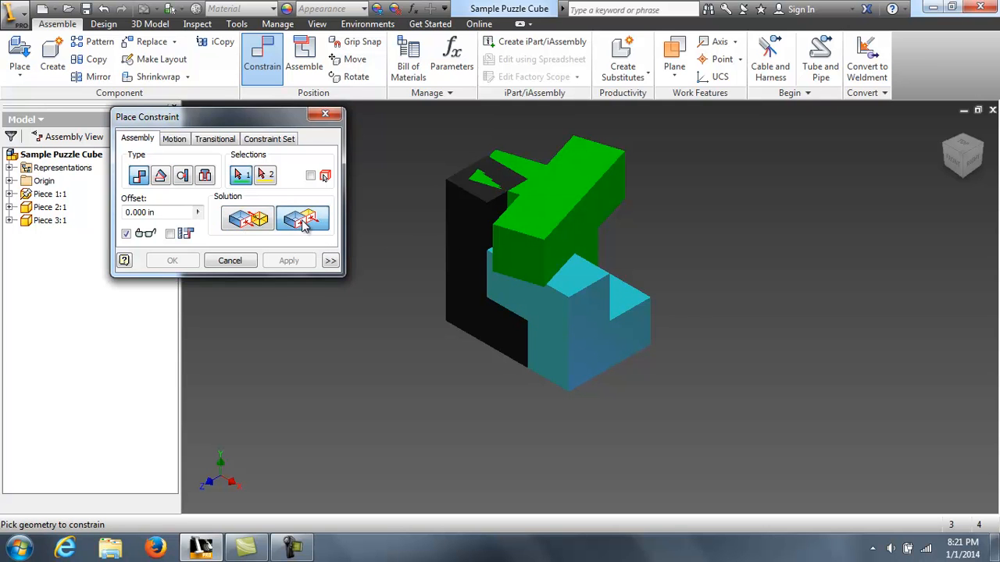
pyautogui.click(530, 270)
pyautogui.click(512, 301)
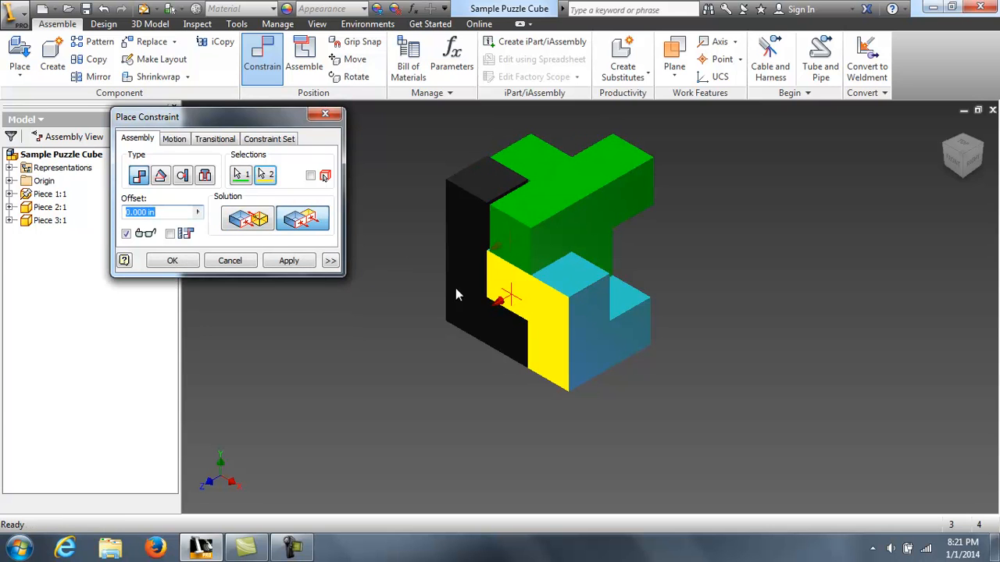
pyautogui.click(296, 261)
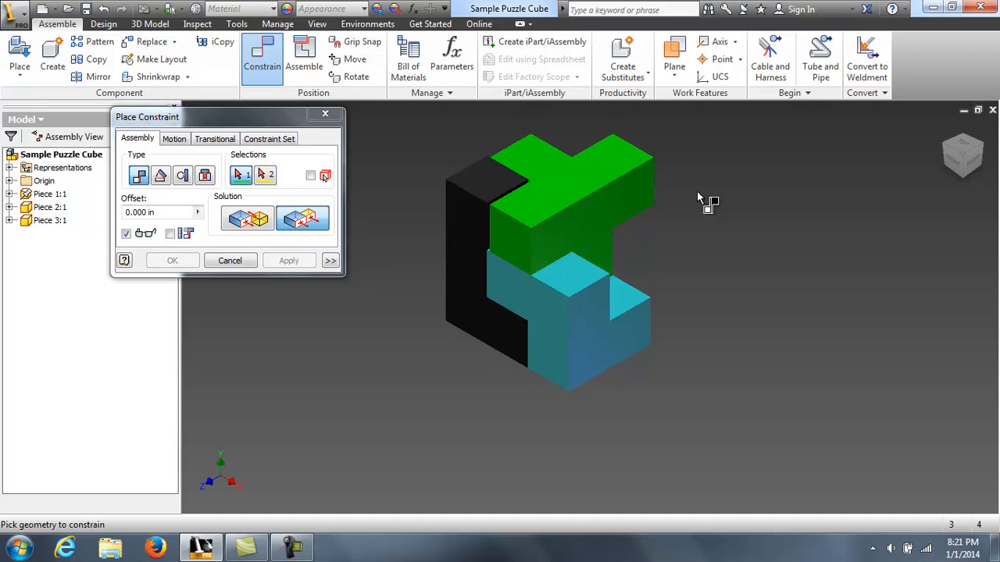
# Step: Apply a 0.000 in Flush constraint between Piece 3's left face and Piece 1's outer left face, and finish constraining
pyautogui.moveTo(968, 156)
pyautogui.mouseDown()
pyautogui.moveTo(237, 175)
pyautogui.moveTo(315, 215)
pyautogui.moveTo(283, 220)
pyautogui.mouseUp()
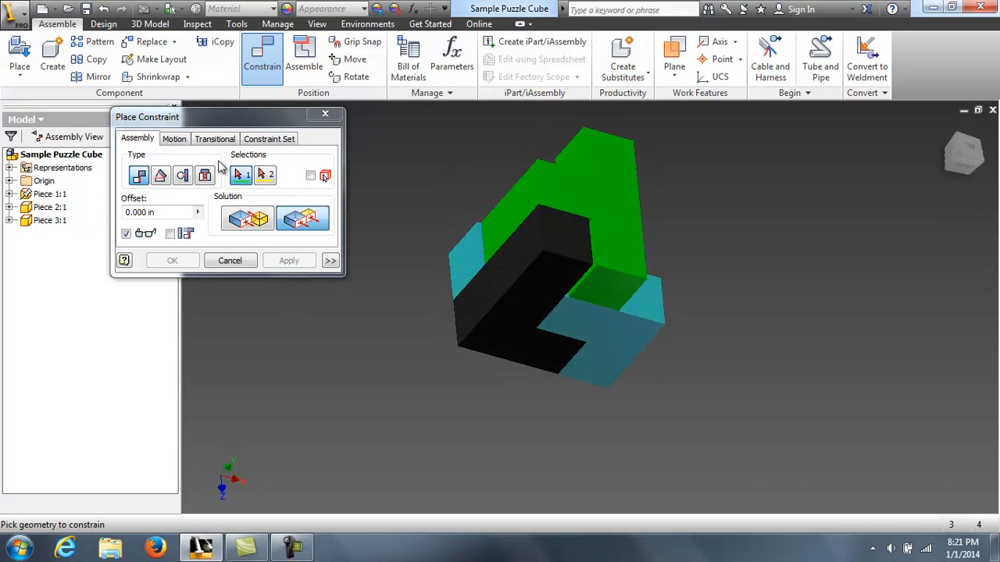
pyautogui.click(528, 217)
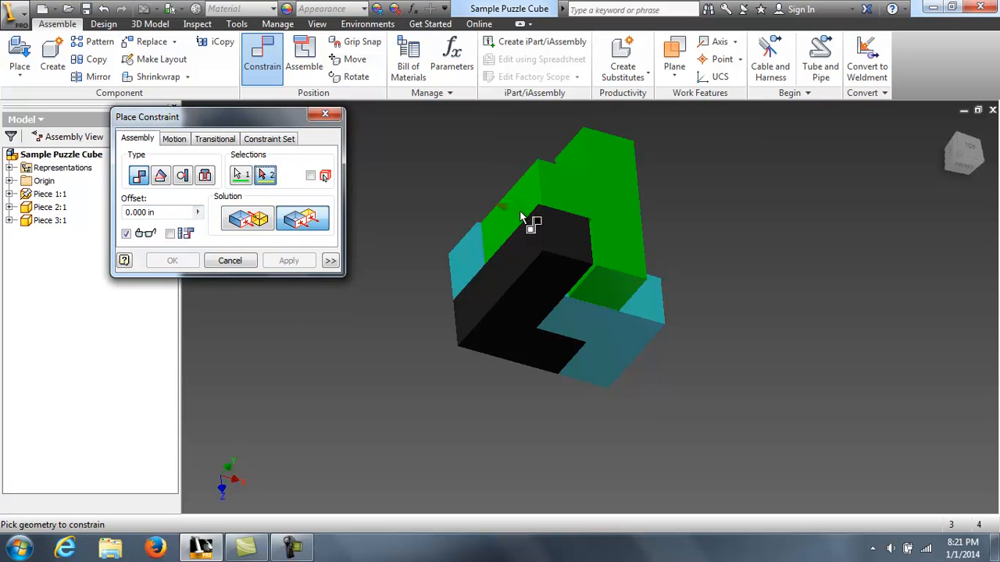
pyautogui.click(525, 258)
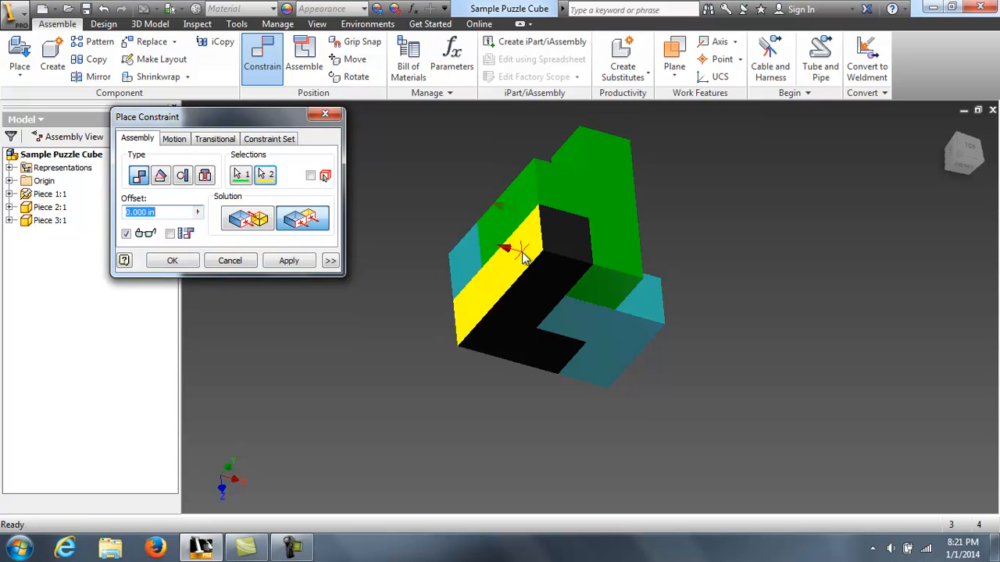
pyautogui.click(286, 262)
pyautogui.click(229, 261)
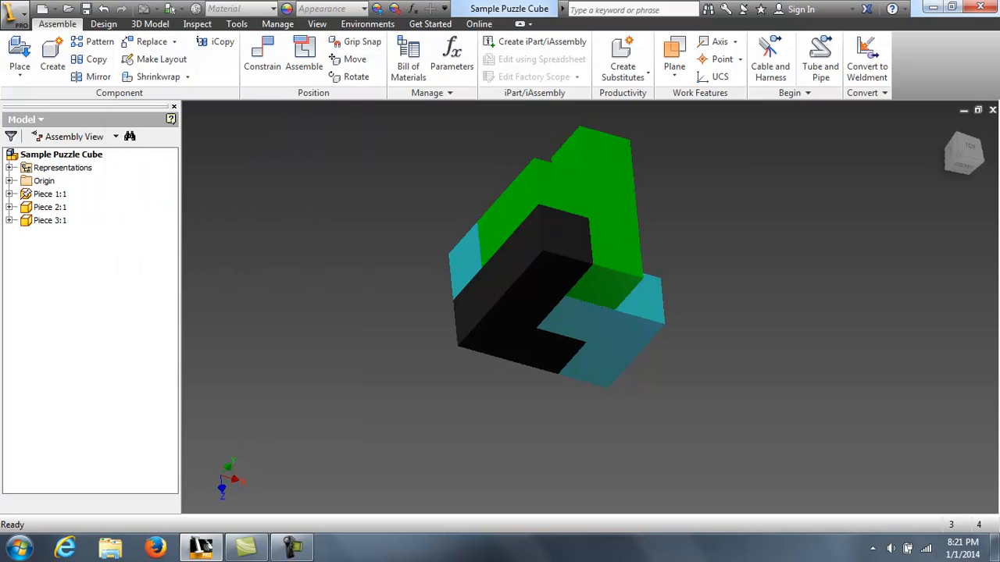
# Step: Place one instance of Piece 4-1 in open space beside the joined pieces, accepting the Educational Version watermark
pyautogui.moveTo(973, 160)
pyautogui.mouseDown()
pyautogui.moveTo(882, 117)
pyautogui.moveTo(741, 104)
pyautogui.moveTo(782, 155)
pyautogui.moveTo(782, 109)
pyautogui.moveTo(760, 132)
pyautogui.mouseUp()
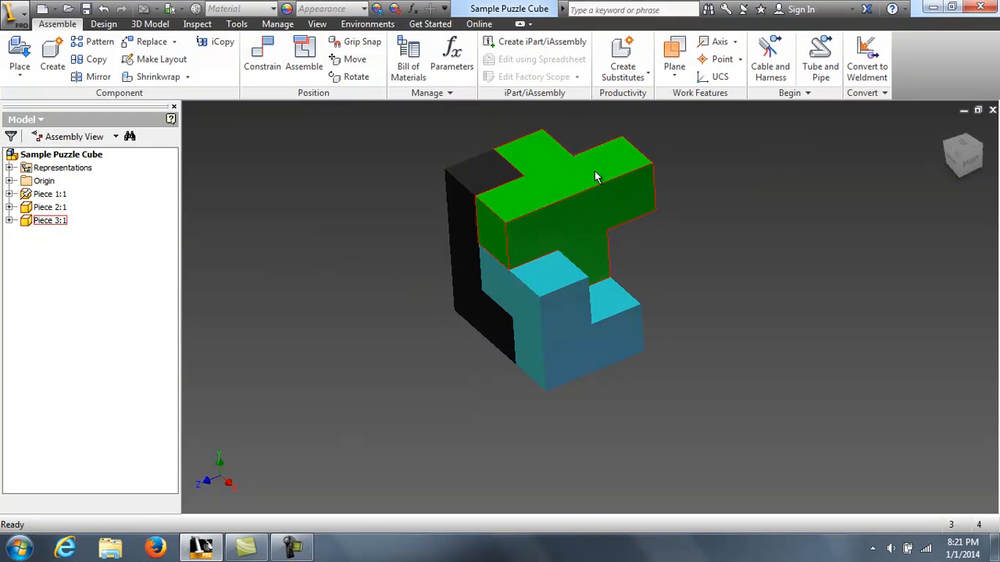
pyautogui.click(556, 184)
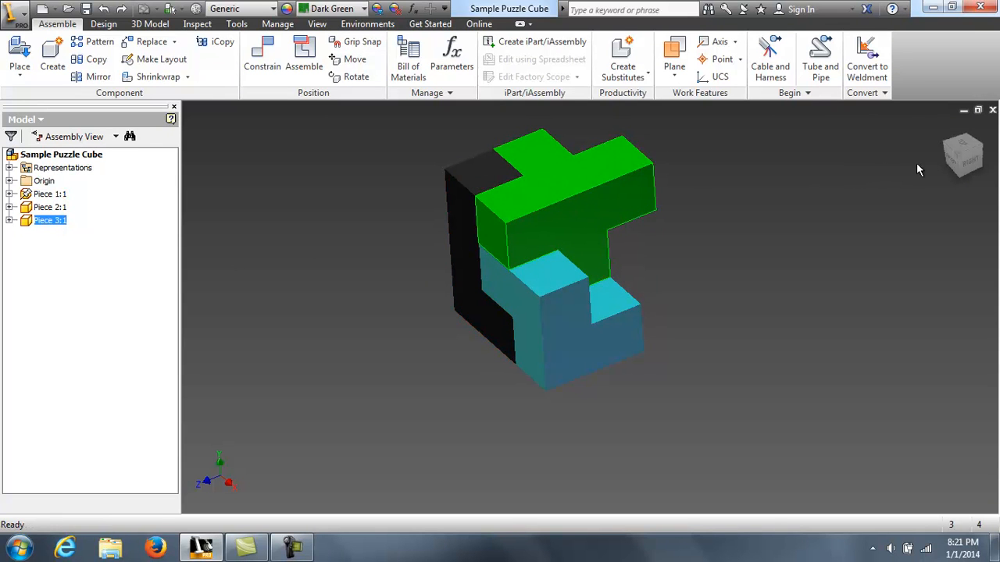
pyautogui.moveTo(960, 152)
pyautogui.mouseDown()
pyautogui.moveTo(747, 156)
pyautogui.moveTo(672, 240)
pyautogui.moveTo(679, 277)
pyautogui.mouseUp()
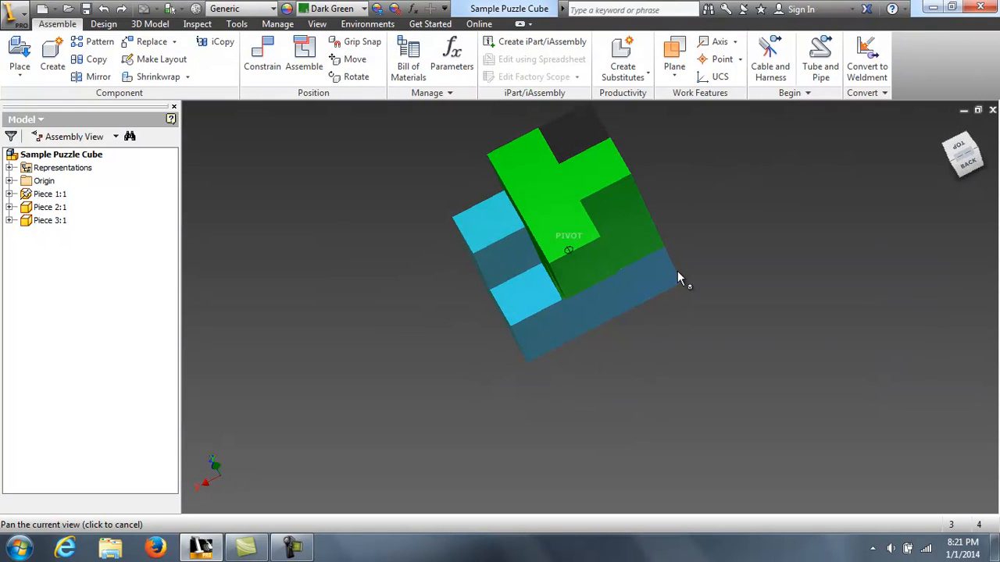
pyautogui.click(18, 52)
pyautogui.click(453, 234)
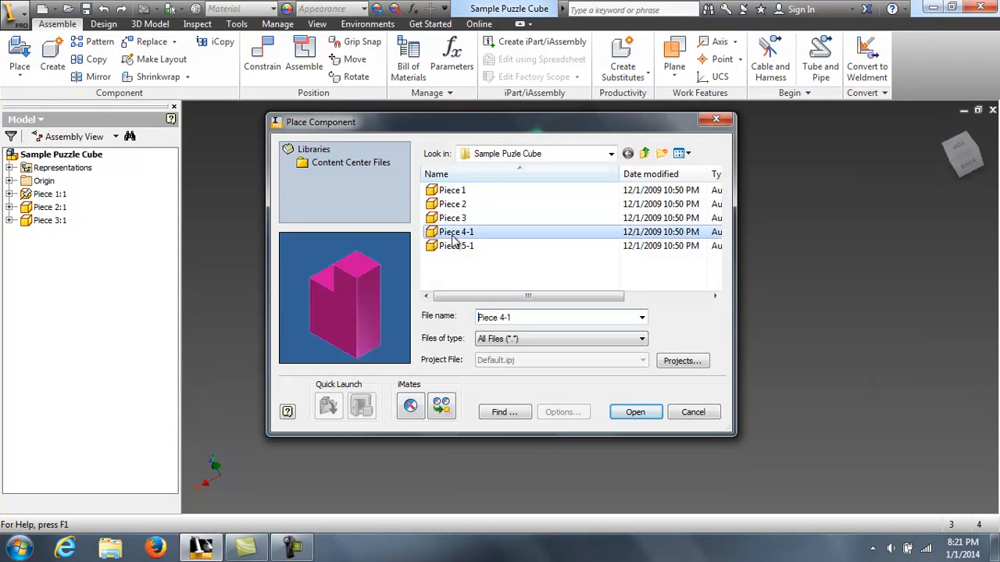
pyautogui.click(632, 414)
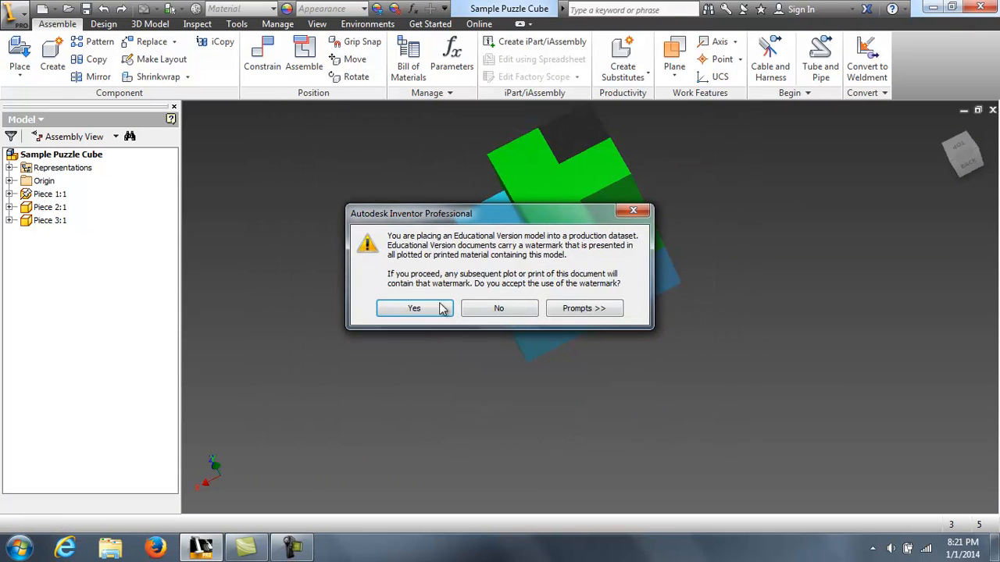
pyautogui.click(394, 316)
pyautogui.click(799, 308)
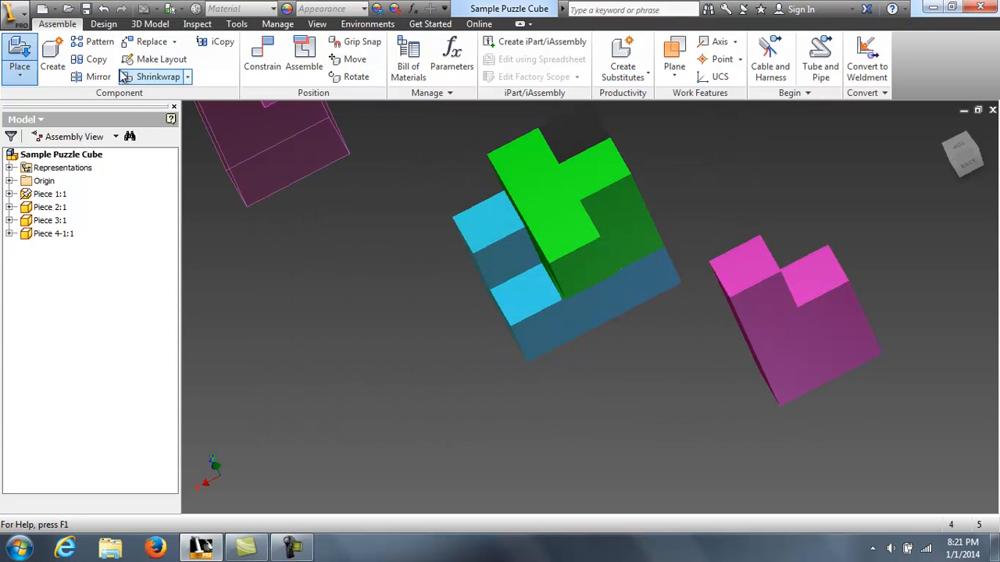
pyautogui.rightClick(355, 307)
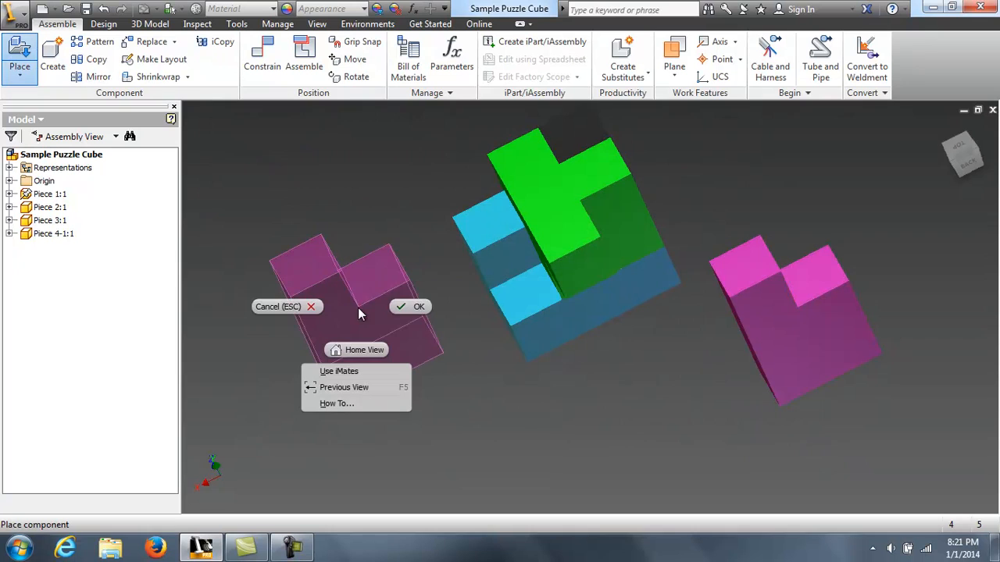
pyautogui.click(408, 306)
# Step: Place one instance of Piece 5-1 in open space on the opposite side of the joined pieces from Piece 4-1, accepting the watermark
pyautogui.click(20, 56)
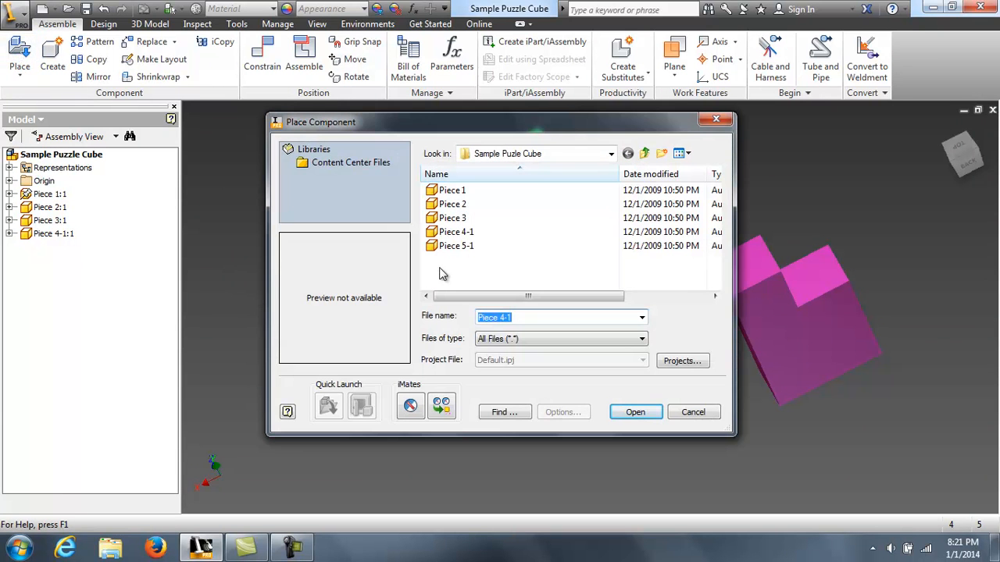
pyautogui.click(456, 246)
pyautogui.click(644, 412)
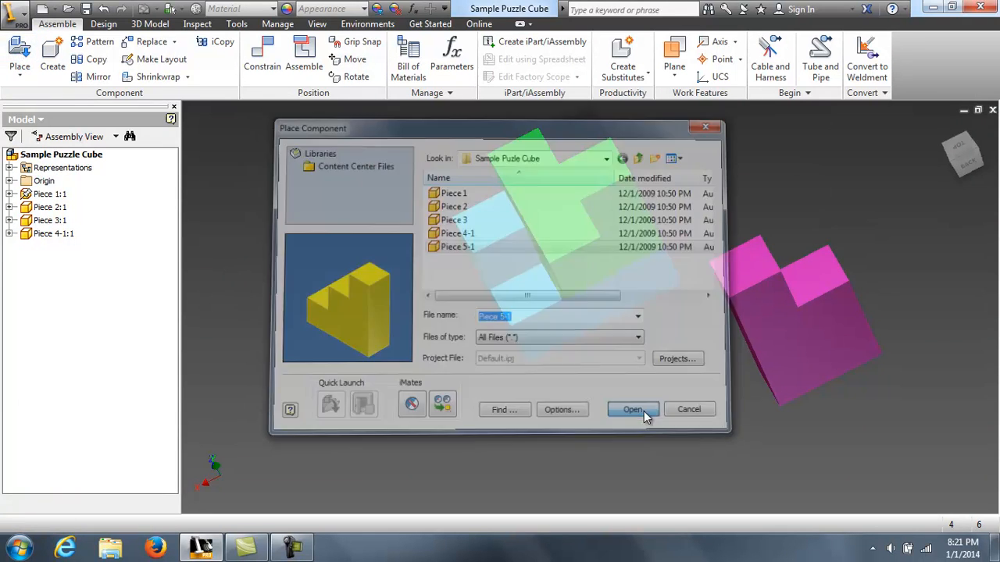
pyautogui.click(418, 309)
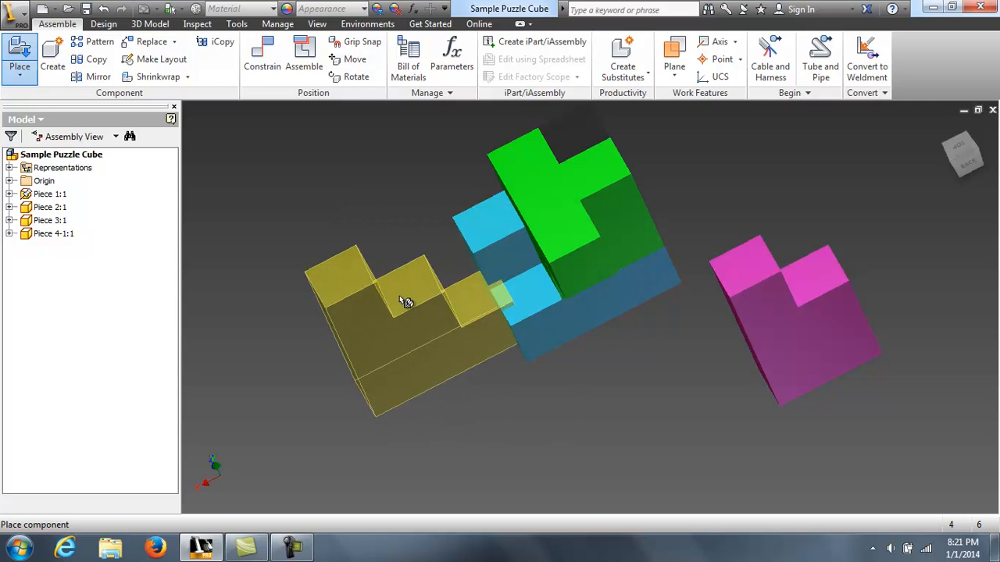
pyautogui.rightClick(788, 183)
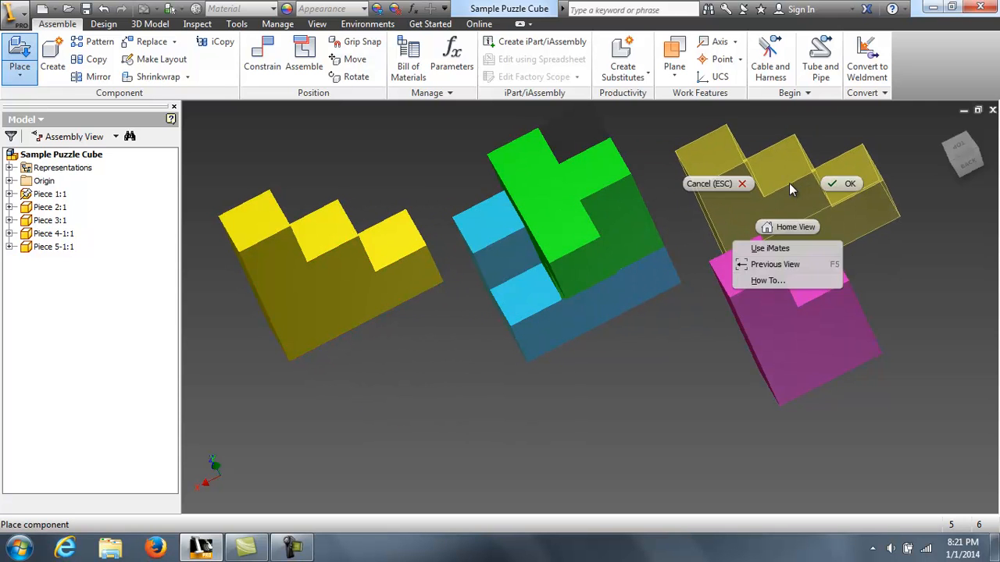
pyautogui.click(834, 184)
# Step: Apply a Mate constraint with 0.000 in offset between Piece 4-1's broad L-shaped face and Piece 2's back face
pyautogui.moveTo(965, 161)
pyautogui.mouseDown()
pyautogui.moveTo(325, 174)
pyautogui.moveTo(378, 120)
pyautogui.moveTo(640, 313)
pyautogui.moveTo(893, 474)
pyautogui.moveTo(236, 464)
pyautogui.moveTo(364, 493)
pyautogui.moveTo(357, 122)
pyautogui.moveTo(304, 452)
pyautogui.moveTo(223, 370)
pyautogui.moveTo(468, 328)
pyautogui.moveTo(786, 245)
pyautogui.moveTo(683, 319)
pyautogui.mouseUp()
pyautogui.keyDown('shift'); pyautogui.moveTo(684, 319); pyautogui.dragTo(867, 359, button='middle'); pyautogui.keyUp('shift')
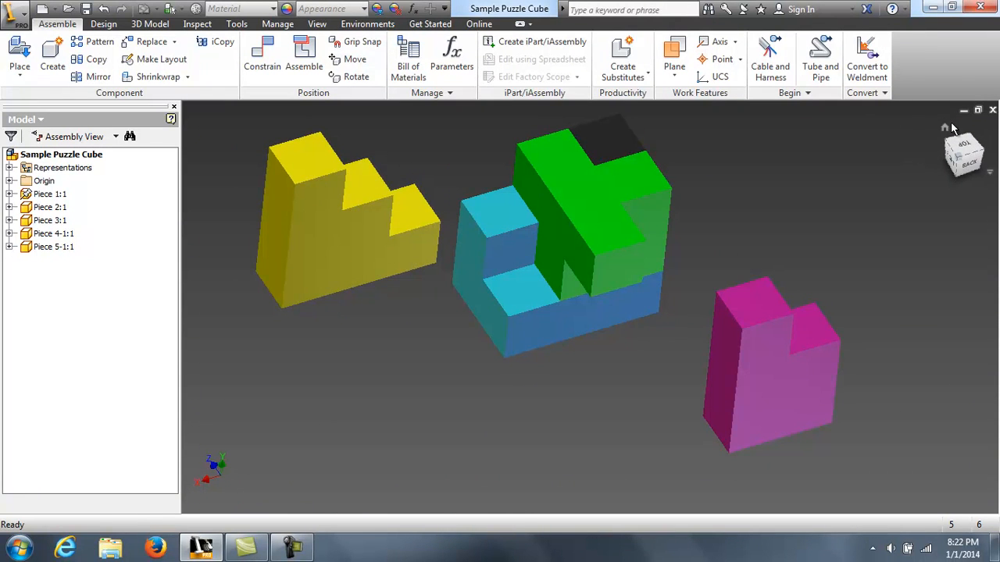
pyautogui.click(945, 127)
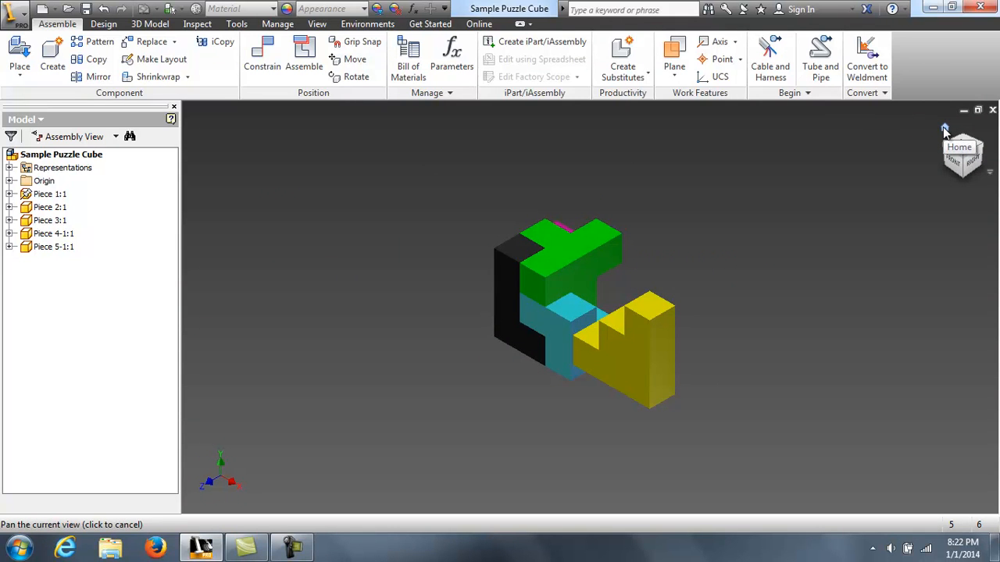
pyautogui.click(966, 157)
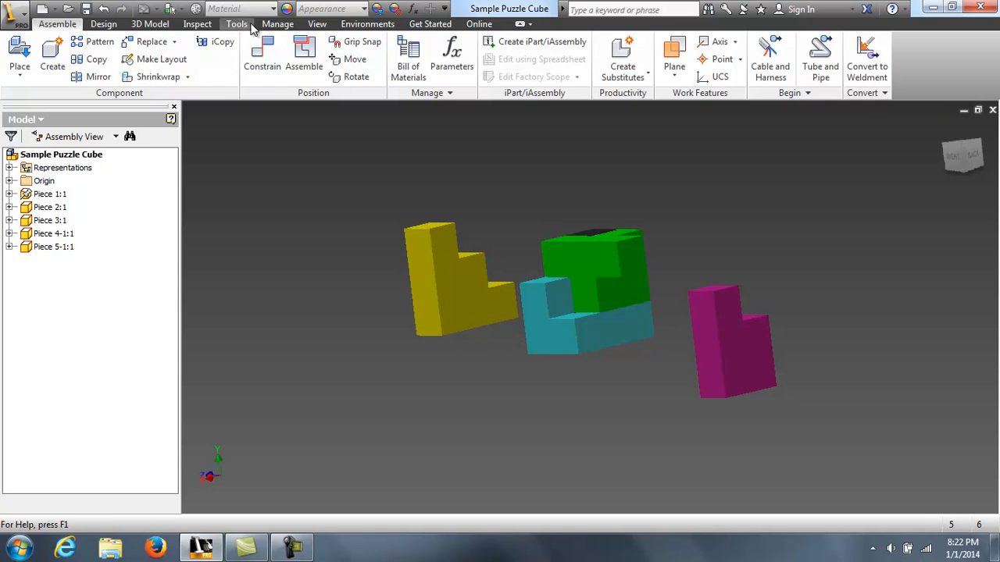
pyautogui.click(264, 64)
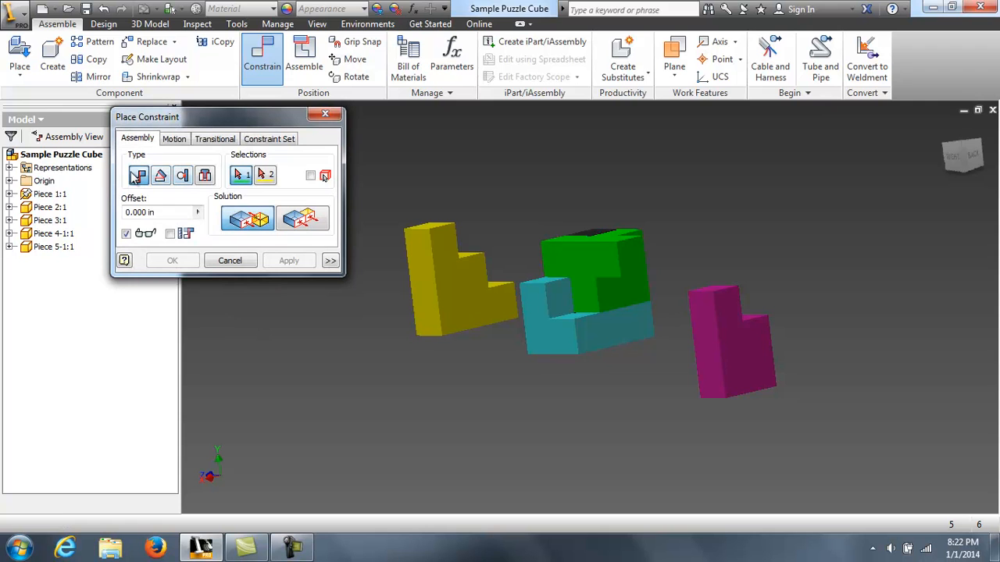
pyautogui.click(305, 224)
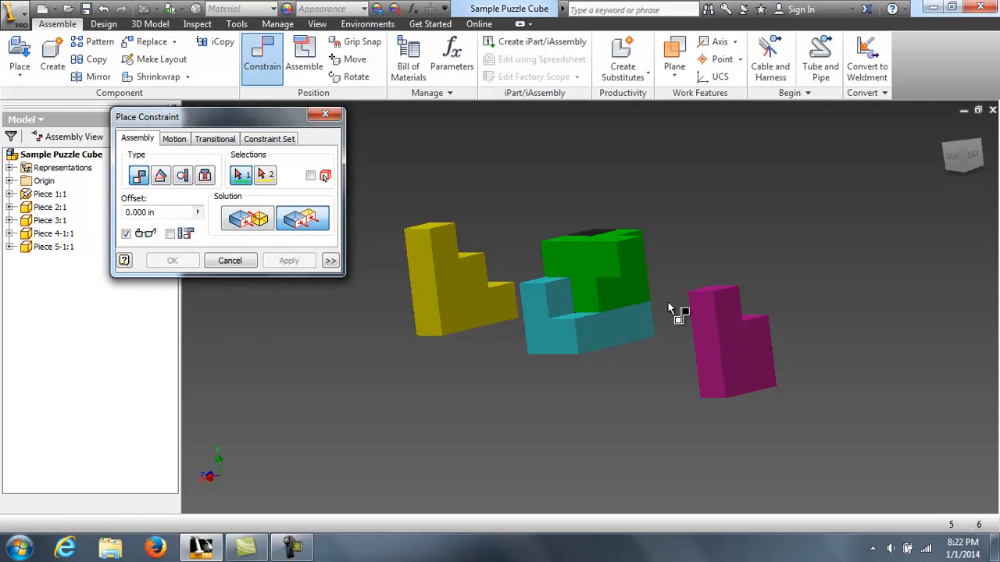
pyautogui.click(744, 348)
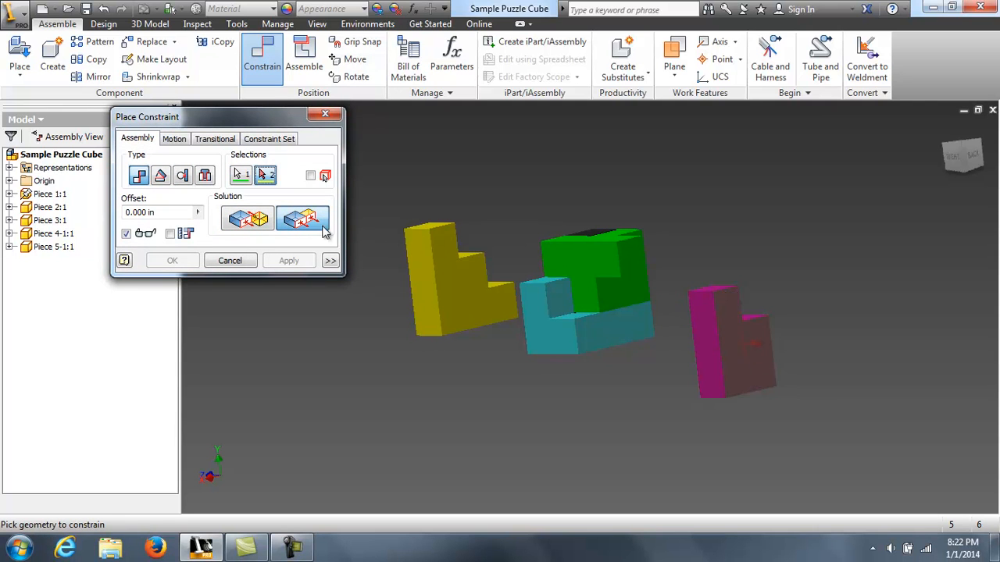
pyautogui.click(255, 215)
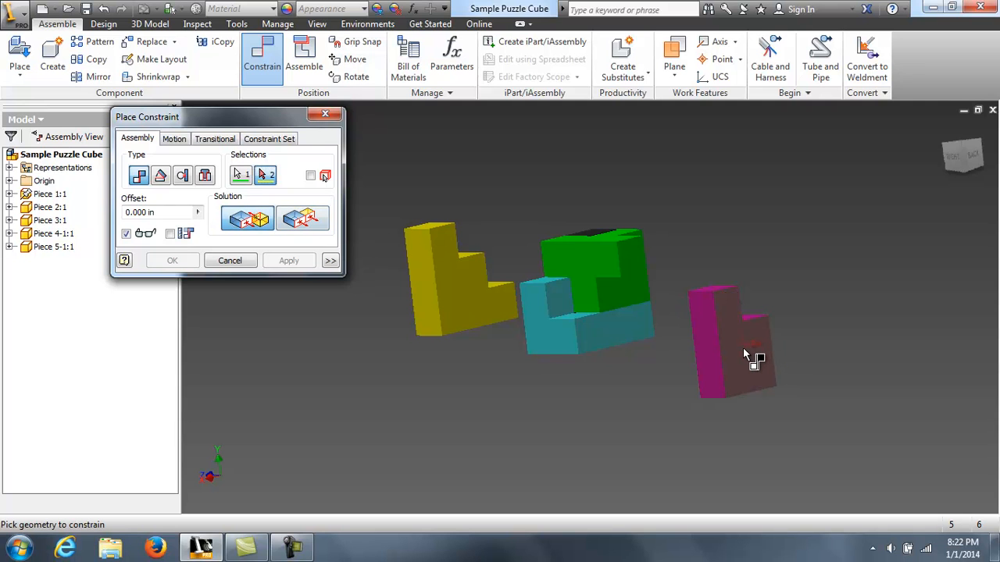
pyautogui.click(636, 319)
pyautogui.click(289, 261)
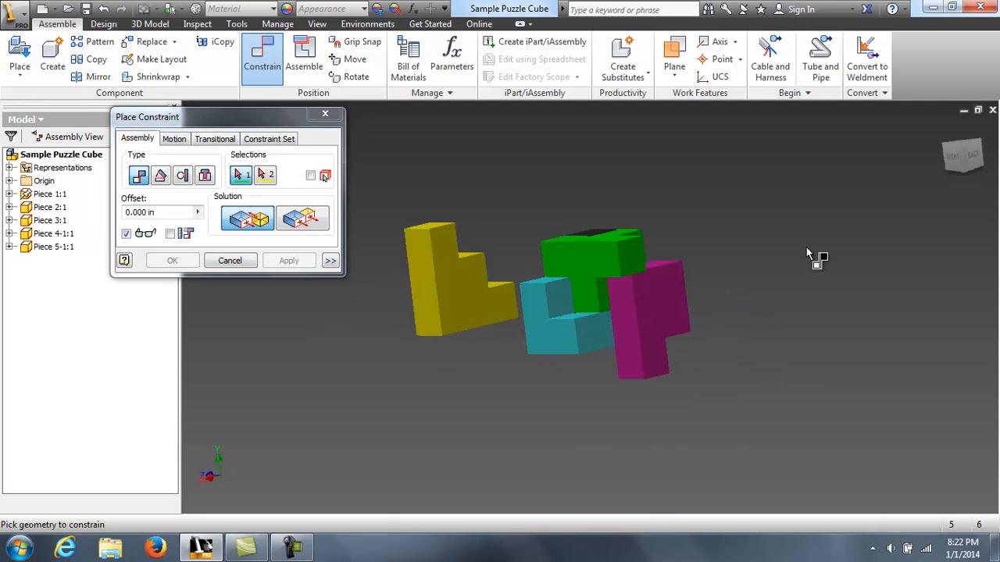
# Step: Apply a Flush constraint with 0.000 in offset between Piece 4-1's long narrow side face and Piece 3's left face
pyautogui.moveTo(975, 160)
pyautogui.mouseDown()
pyautogui.moveTo(830, 175)
pyautogui.moveTo(888, 212)
pyautogui.mouseUp()
pyautogui.scroll(3, 580, 374)
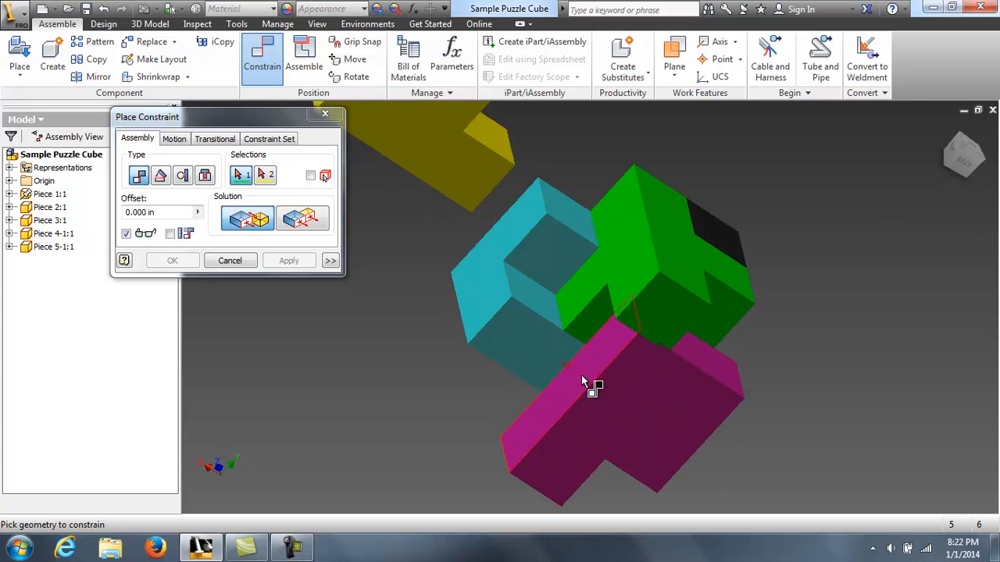
pyautogui.click(311, 218)
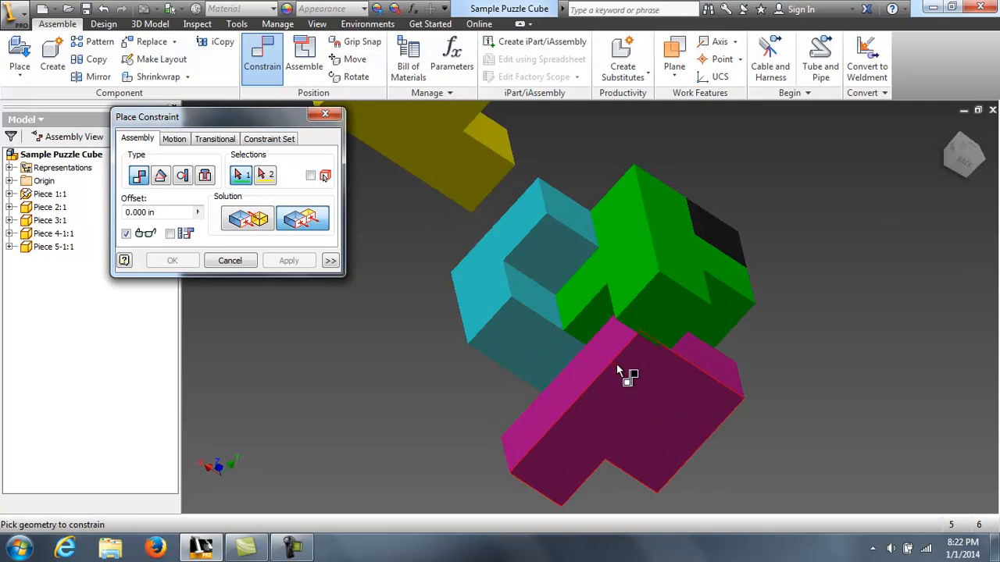
pyautogui.click(585, 371)
pyautogui.moveTo(977, 165)
pyautogui.mouseDown()
pyautogui.moveTo(863, 507)
pyautogui.moveTo(842, 497)
pyautogui.mouseUp()
pyautogui.click(674, 287)
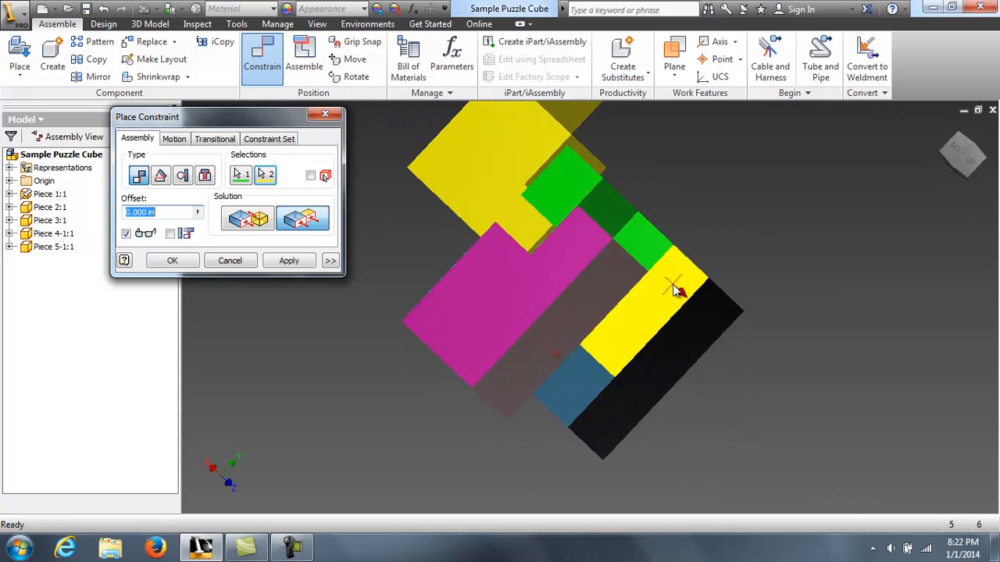
pyautogui.click(267, 264)
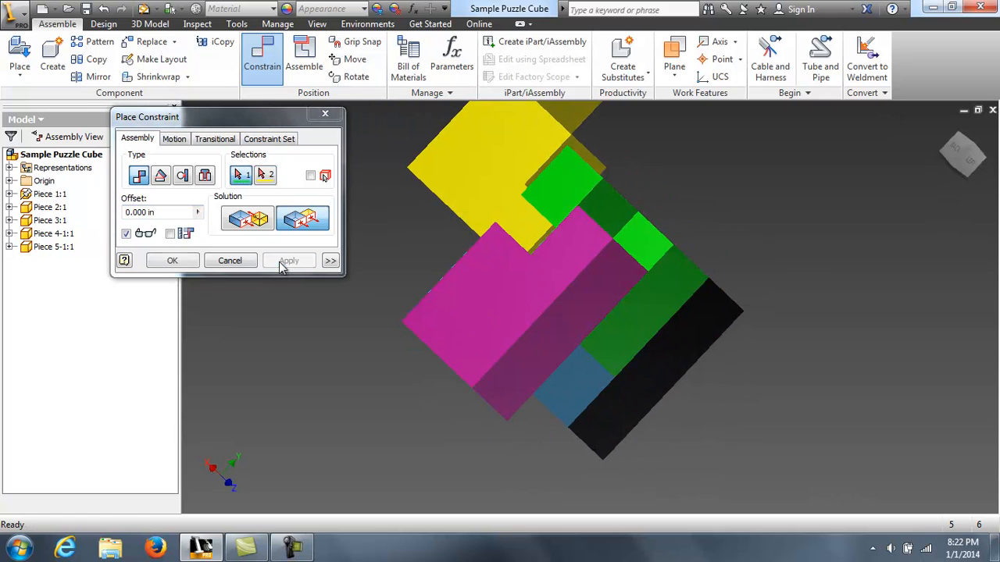
# Step: Apply a Flush constraint with 0.000 in offset between Piece 4-1's small square end face and Piece 3's T-shaped top face
pyautogui.click(967, 159)
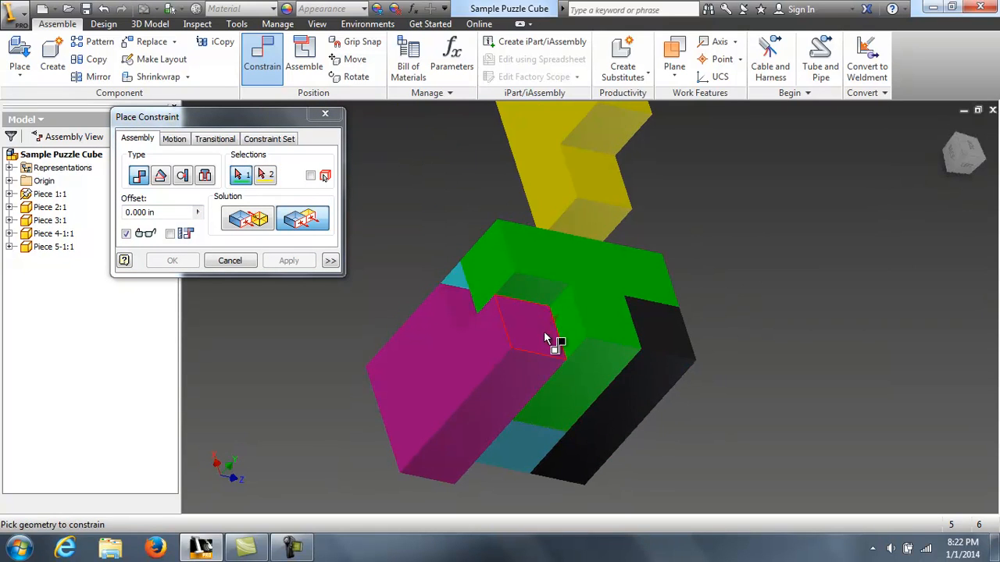
pyautogui.click(531, 338)
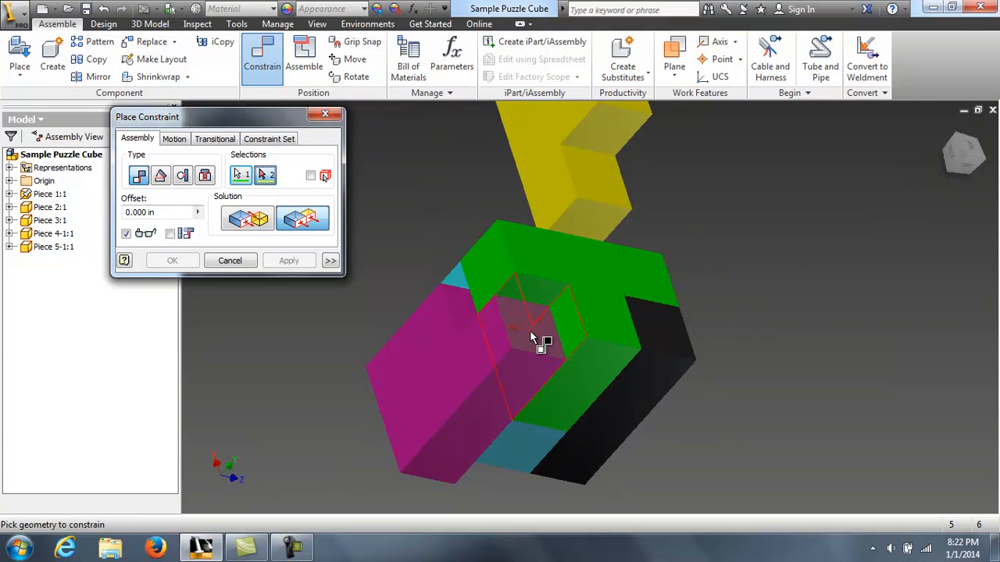
pyautogui.click(600, 319)
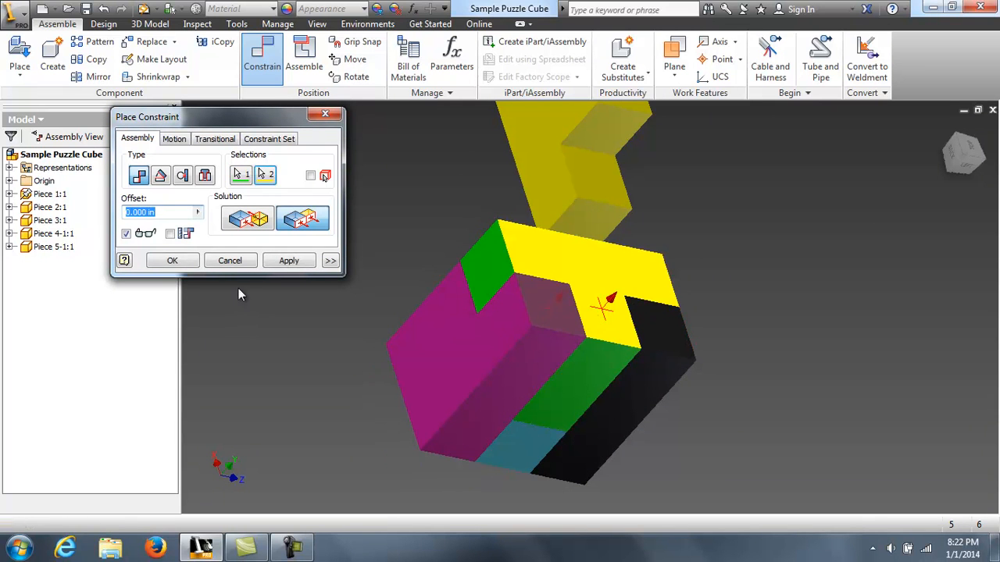
pyautogui.click(289, 260)
pyautogui.moveTo(959, 165)
pyautogui.mouseDown()
pyautogui.moveTo(976, 150)
pyautogui.moveTo(224, 112)
pyautogui.moveTo(408, 154)
pyautogui.moveTo(495, 148)
pyautogui.moveTo(616, 279)
pyautogui.moveTo(701, 259)
pyautogui.moveTo(606, 201)
pyautogui.moveTo(506, 185)
pyautogui.mouseUp()
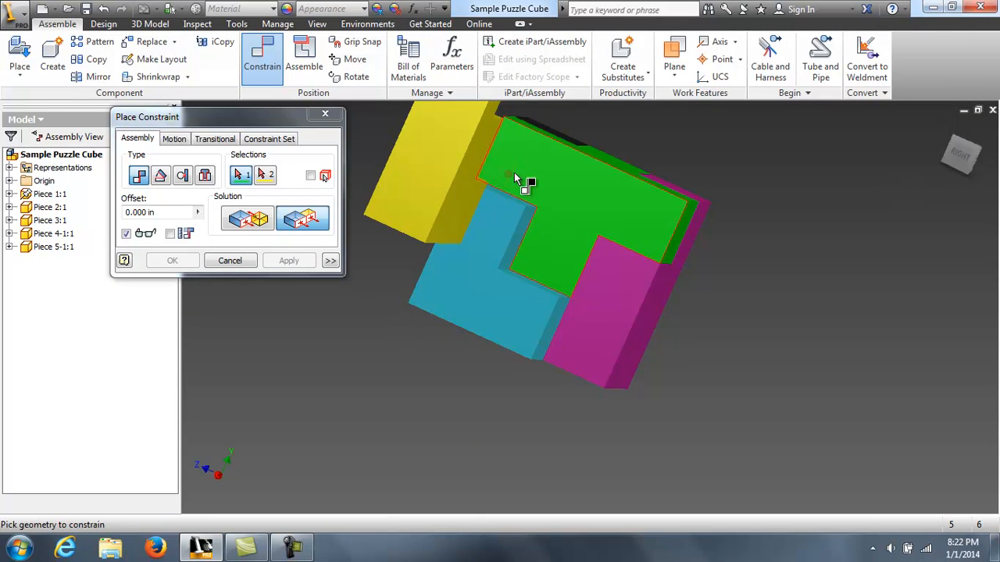
pyautogui.click(960, 154)
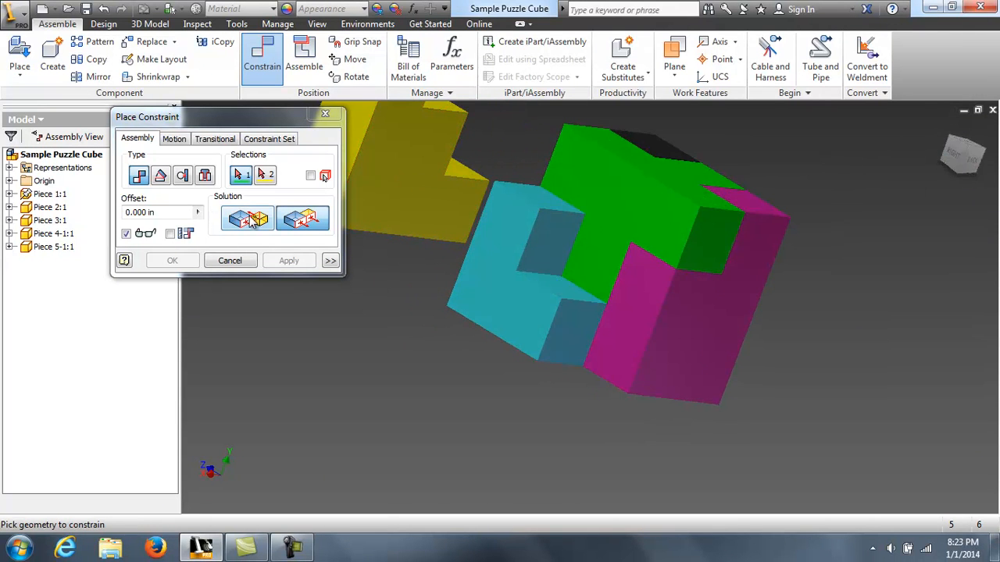
# Step: Apply a Mate constraint with 0.000 in offset between Piece 5-1's broad stepped face and Piece 3's broad side face
pyautogui.click(413, 160)
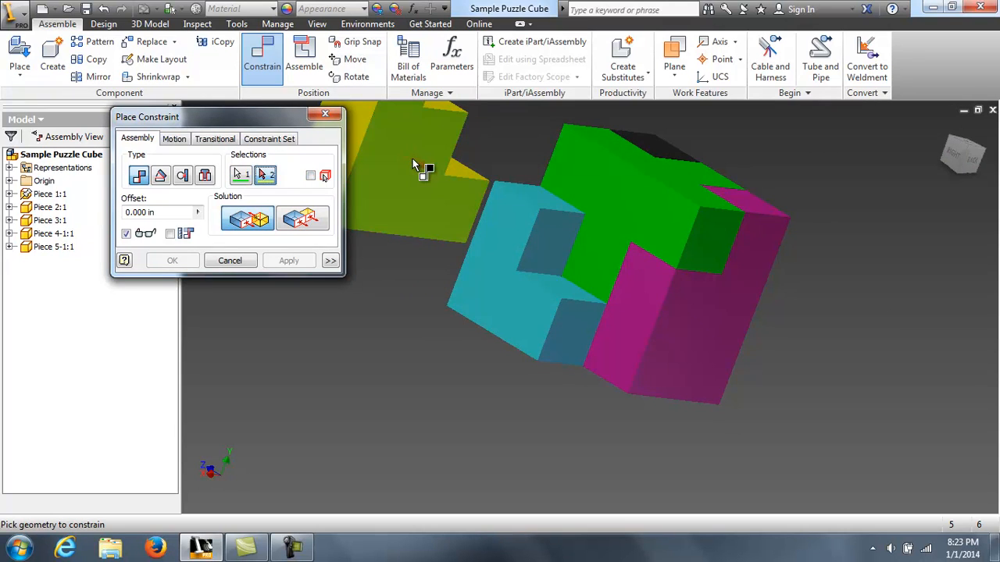
pyautogui.click(638, 244)
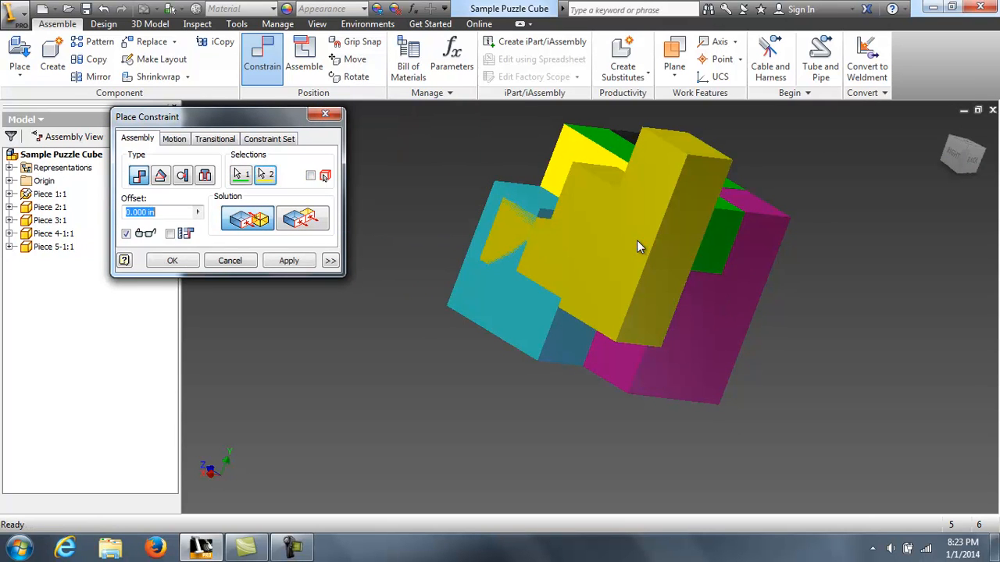
pyautogui.click(305, 264)
pyautogui.moveTo(978, 168); pyautogui.dragTo(989, 483)
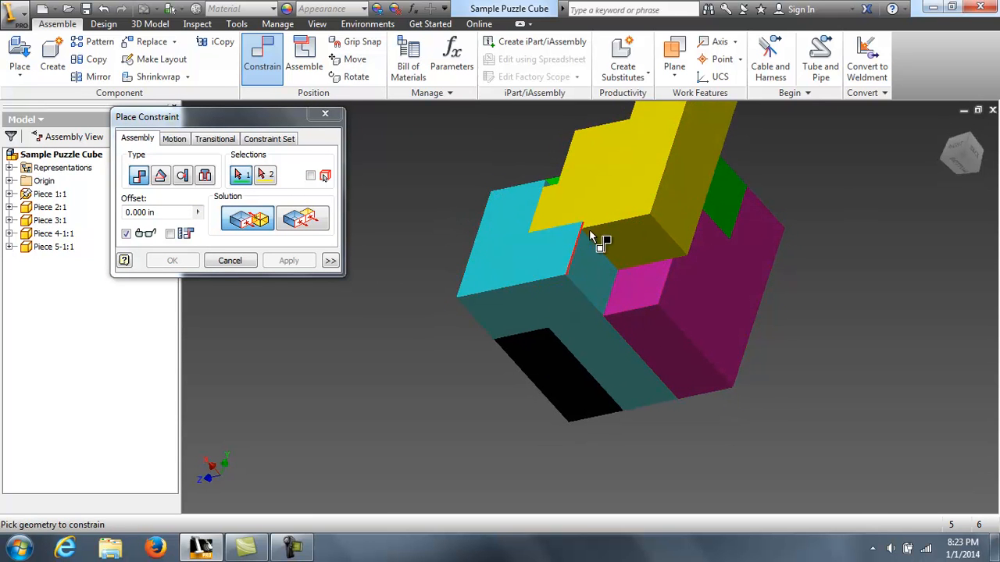
pyautogui.click(304, 222)
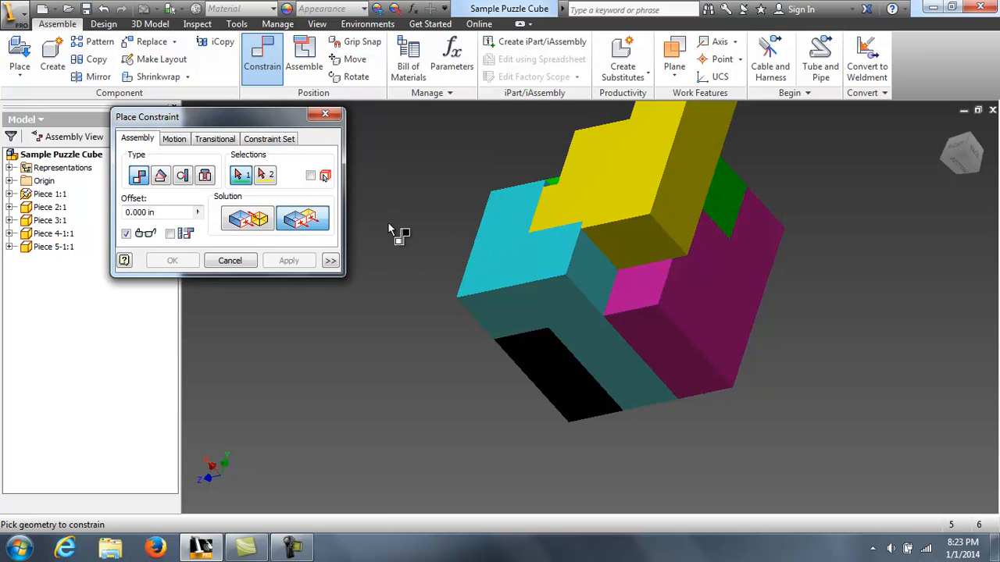
pyautogui.click(632, 245)
pyautogui.keyDown('shift'); pyautogui.moveTo(705, 212); pyautogui.dragTo(873, 298, button='middle'); pyautogui.keyUp('shift')
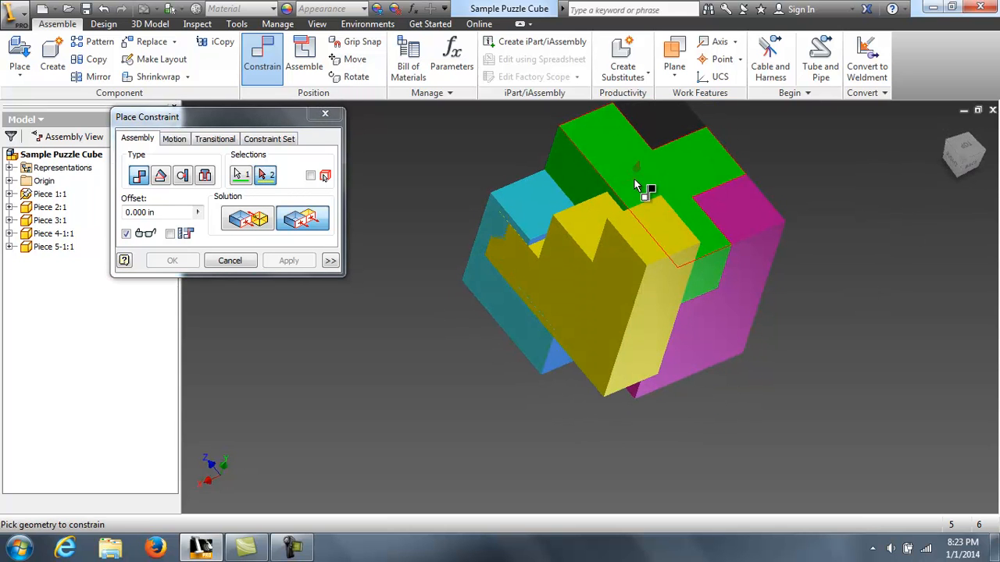
pyautogui.click(634, 183)
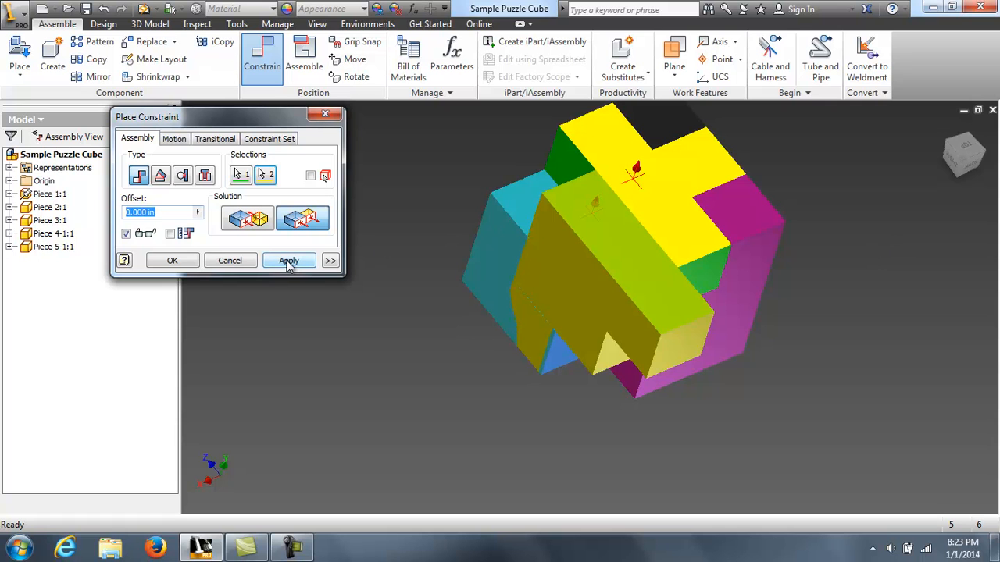
pyautogui.click(233, 262)
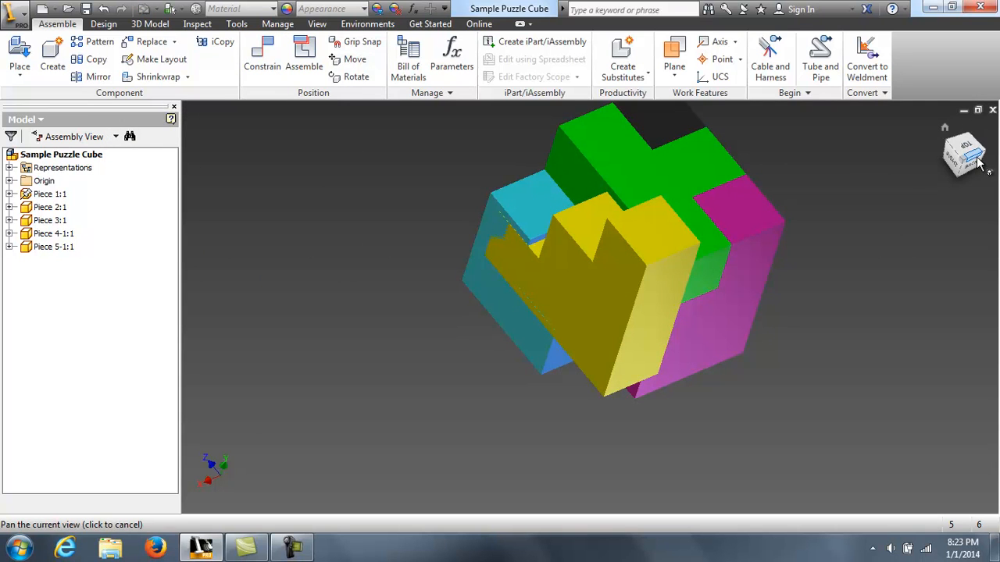
# Step: Apply a Flush constraint with 0.000 in offset between Piece 5-1's long narrow side face and Piece 3's T-shaped top face
pyautogui.click(263, 52)
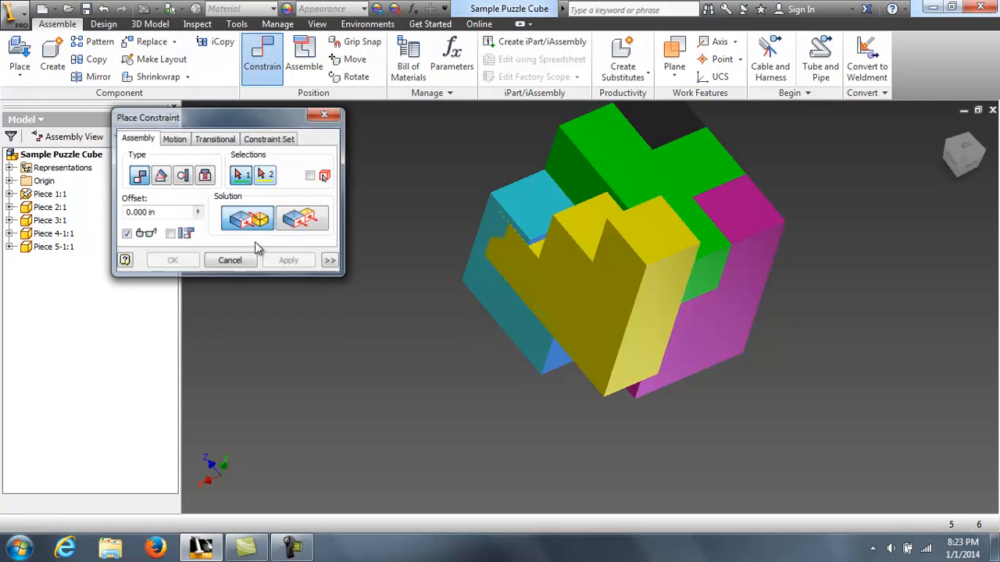
pyautogui.click(311, 224)
pyautogui.click(659, 326)
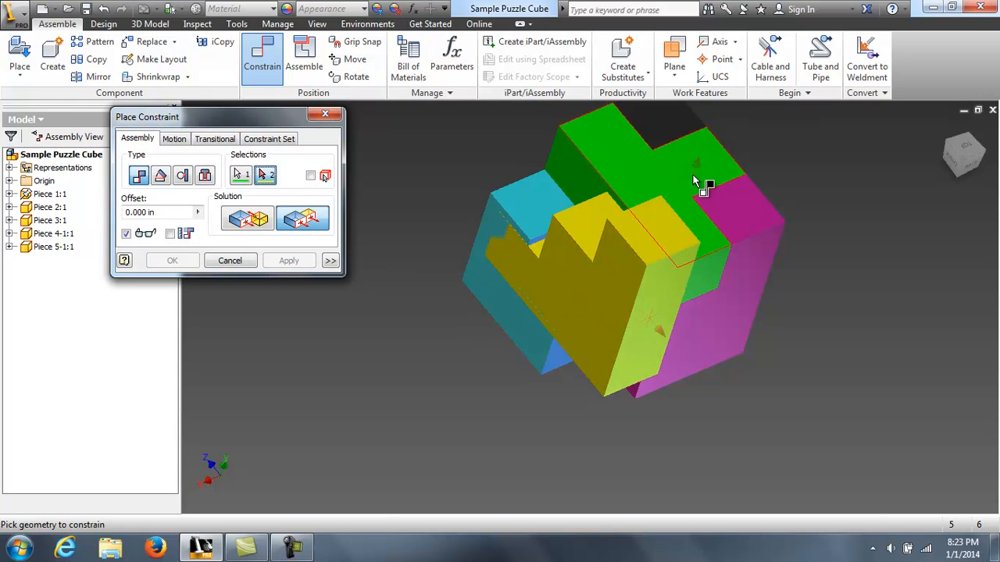
pyautogui.click(658, 178)
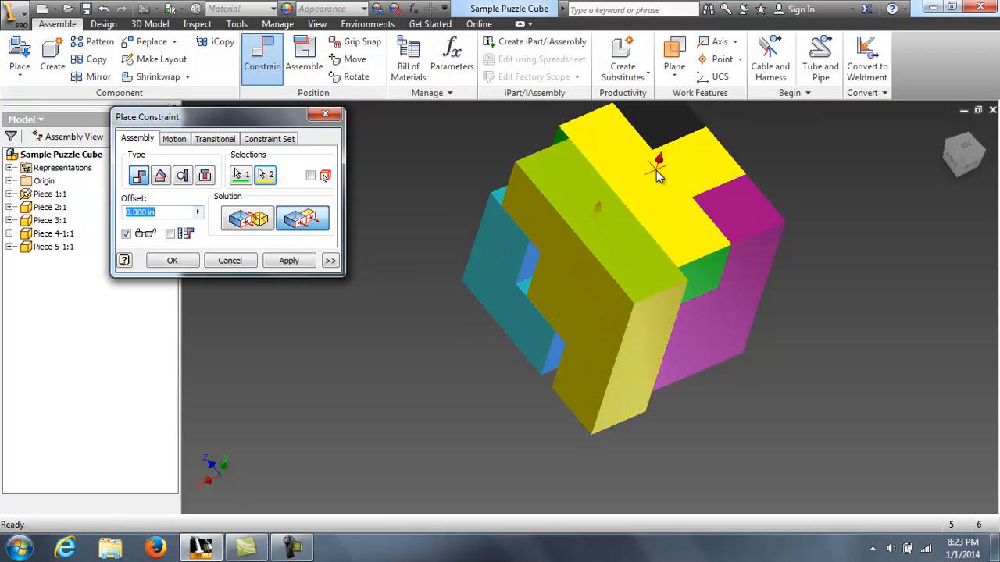
pyautogui.click(290, 261)
# Step: Apply a Flush constraint with 0.000 in offset between Piece 5-1's small square end face and Piece 2's front face, and end constraining
pyautogui.moveTo(966, 152); pyautogui.dragTo(981, 145)
pyautogui.moveTo(202, 118)
pyautogui.keyDown('shift'); pyautogui.mouseDown(button='middle')
pyautogui.moveTo(311, 509)
pyautogui.moveTo(325, 494)
pyautogui.moveTo(374, 112)
pyautogui.mouseUp(button='middle'); pyautogui.keyUp('shift')
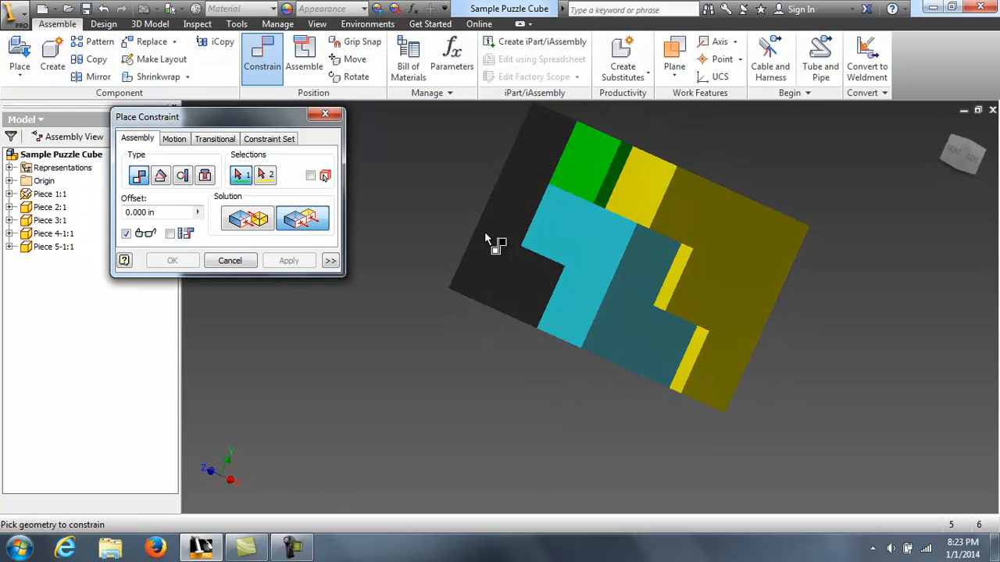
pyautogui.click(648, 198)
pyautogui.click(595, 230)
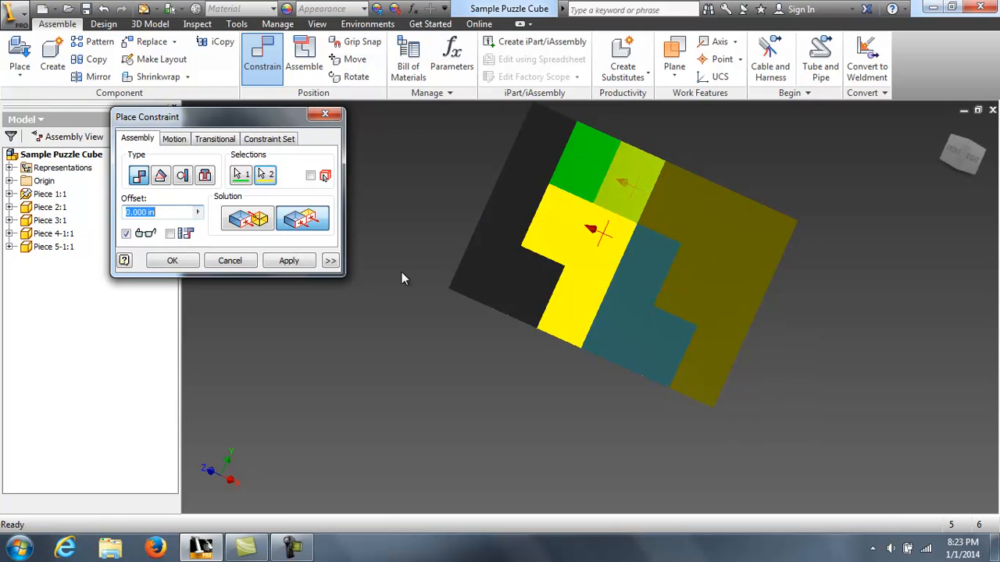
pyautogui.click(289, 264)
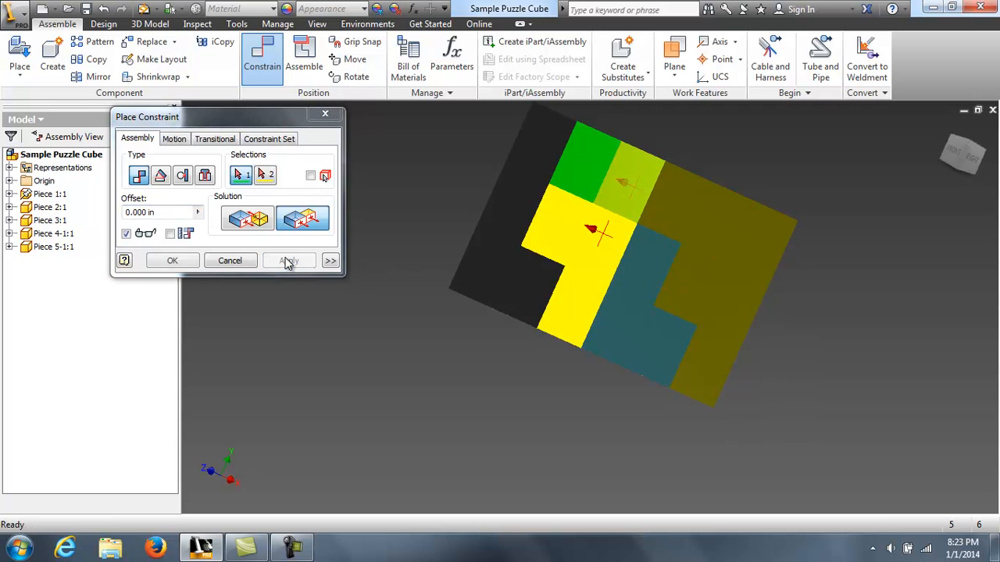
pyautogui.click(231, 262)
# Step: Inspect the assembled cube from opposite corners, list Piece 5-1's constraints and test whether the piece can still move
pyautogui.moveTo(974, 151)
pyautogui.keyDown('shift'); pyautogui.mouseDown(button='middle')
pyautogui.moveTo(888, 194)
pyautogui.moveTo(807, 190)
pyautogui.moveTo(596, 210)
pyautogui.moveTo(492, 300)
pyautogui.mouseUp(button='middle'); pyautogui.keyUp('shift')
pyautogui.click(963, 149)
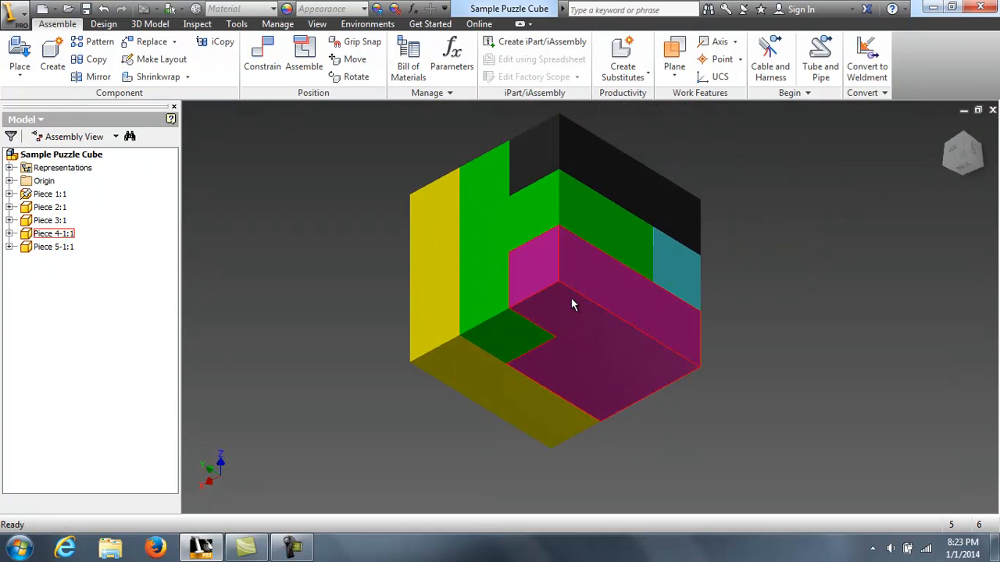
pyautogui.moveTo(969, 153)
pyautogui.keyDown('shift'); pyautogui.mouseDown(button='middle')
pyautogui.moveTo(993, 108)
pyautogui.moveTo(848, 149)
pyautogui.moveTo(679, 175)
pyautogui.moveTo(614, 393)
pyautogui.moveTo(707, 464)
pyautogui.moveTo(772, 156)
pyautogui.moveTo(805, 189)
pyautogui.moveTo(889, 210)
pyautogui.moveTo(942, 131)
pyautogui.mouseUp(button='middle'); pyautogui.keyUp('shift')
pyautogui.click(941, 130)
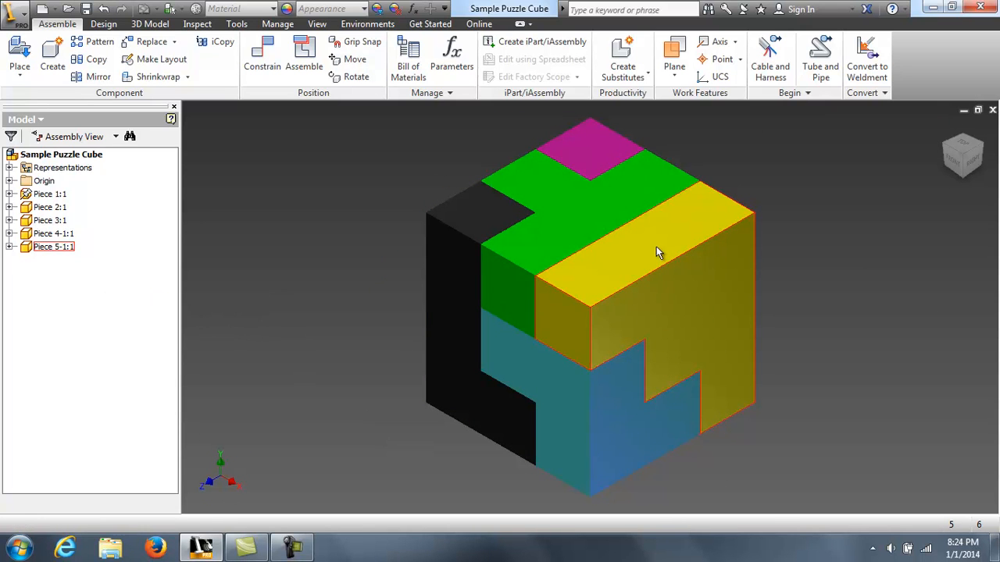
pyautogui.click(8, 247)
pyautogui.moveTo(703, 250); pyautogui.dragTo(760, 263)
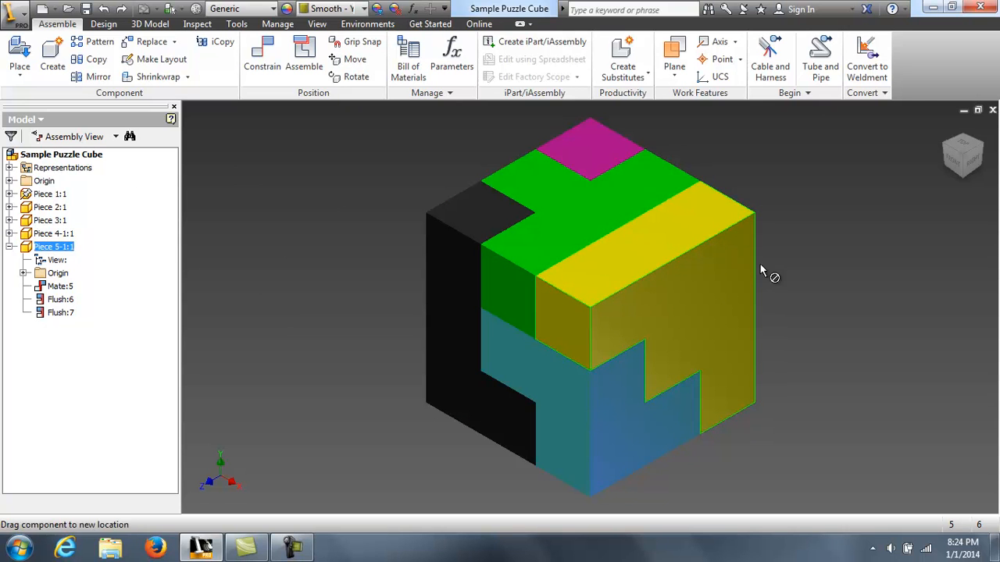
# Step: Delete Piece 5-1's constraints Mate:5, Flush:6 and Flush:7, and pull the piece away from the cube
pyautogui.click(60, 286)
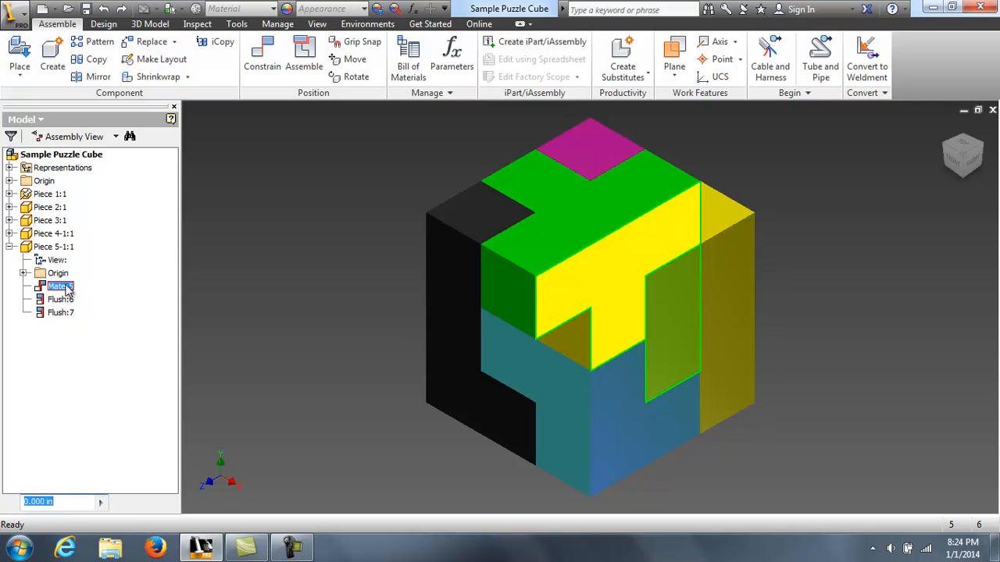
pyautogui.keyDown('shift'); pyautogui.click(61, 299); pyautogui.keyUp('shift')
pyautogui.keyDown('shift'); pyautogui.click(60, 313); pyautogui.keyUp('shift')
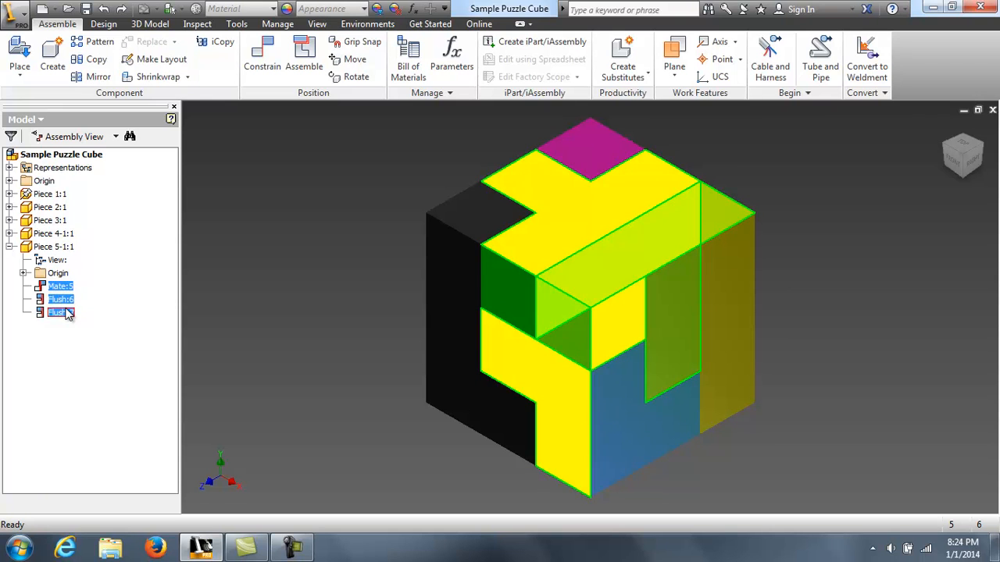
pyautogui.press('Delete')
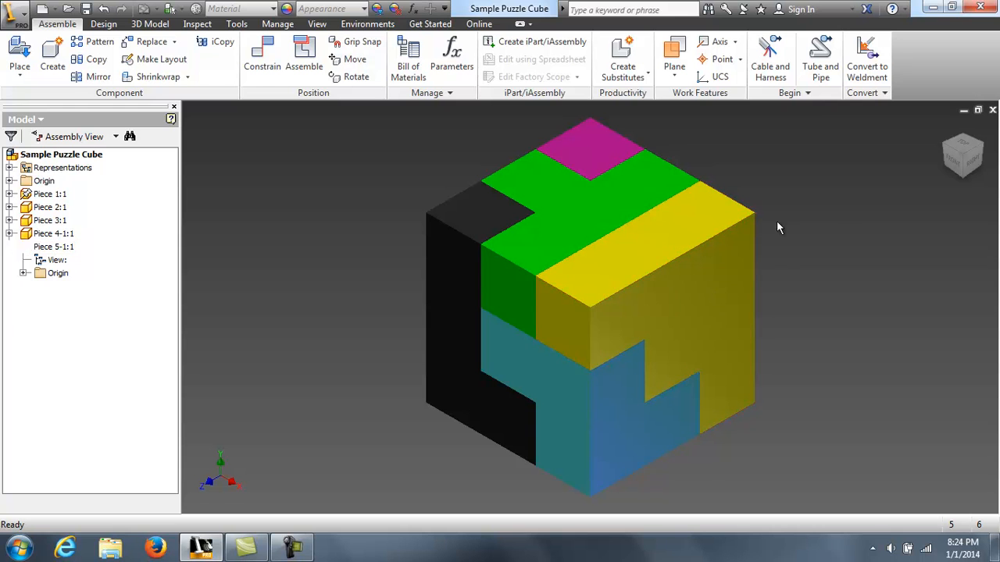
pyautogui.moveTo(710, 235); pyautogui.dragTo(808, 247)
pyautogui.keyDown('shift'); pyautogui.moveTo(942, 161); pyautogui.dragTo(875, 242, button='middle'); pyautogui.keyUp('shift')
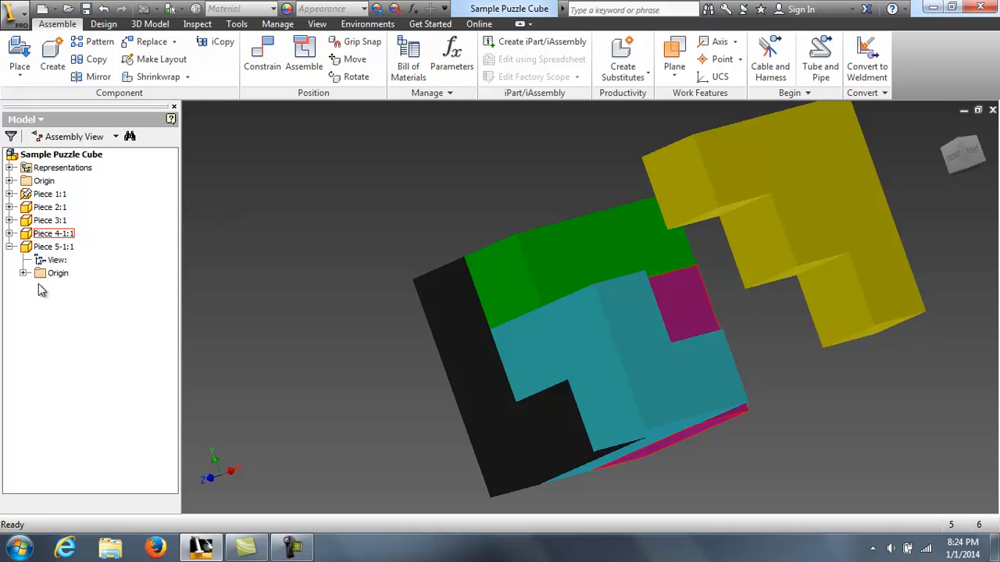
# Step: Review the constraints of Piece 4-1 and Piece 3, and undo the move and constraint deletion on Piece 5-1
pyautogui.click(9, 234)
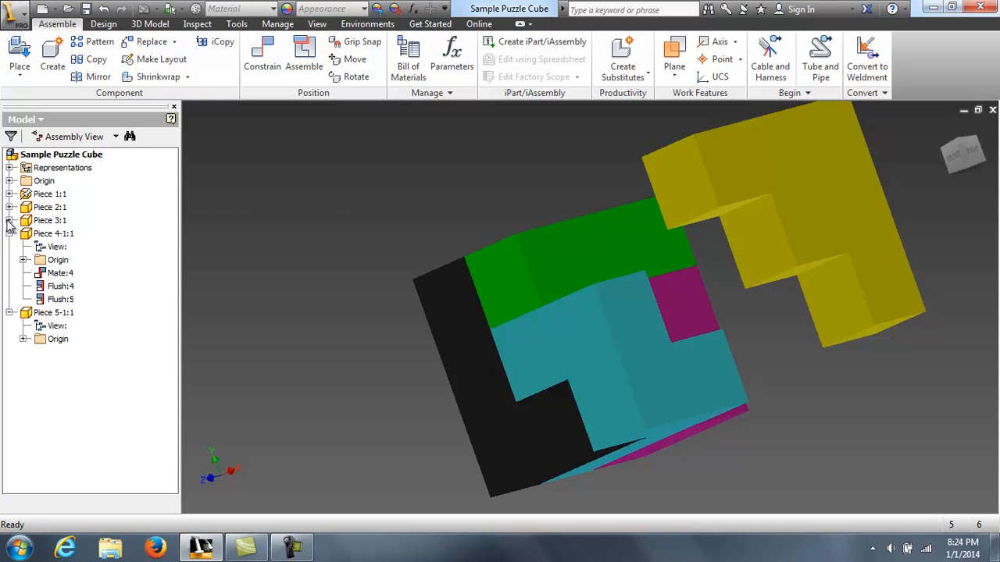
pyautogui.click(9, 221)
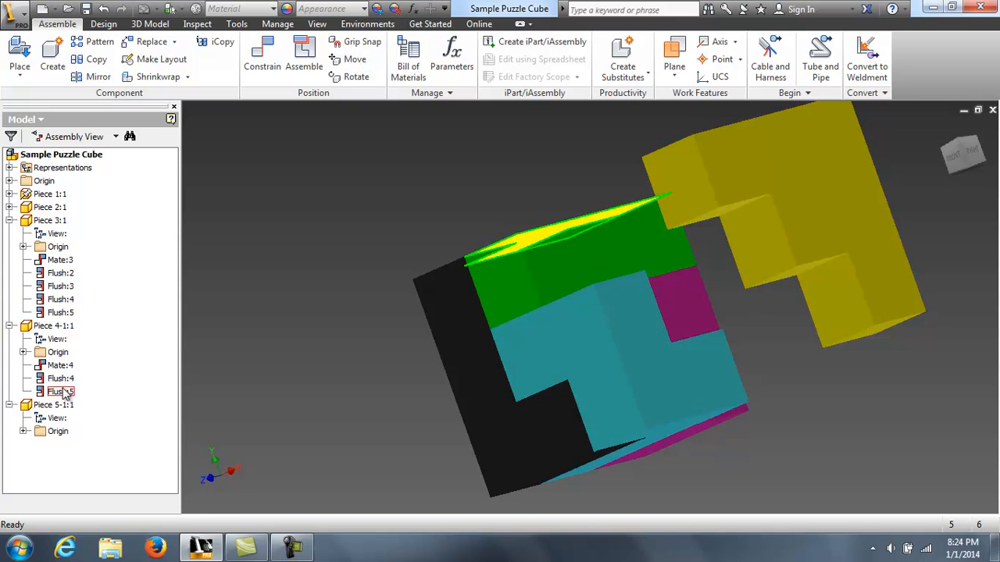
pyautogui.click(104, 9)
pyautogui.click(105, 9)
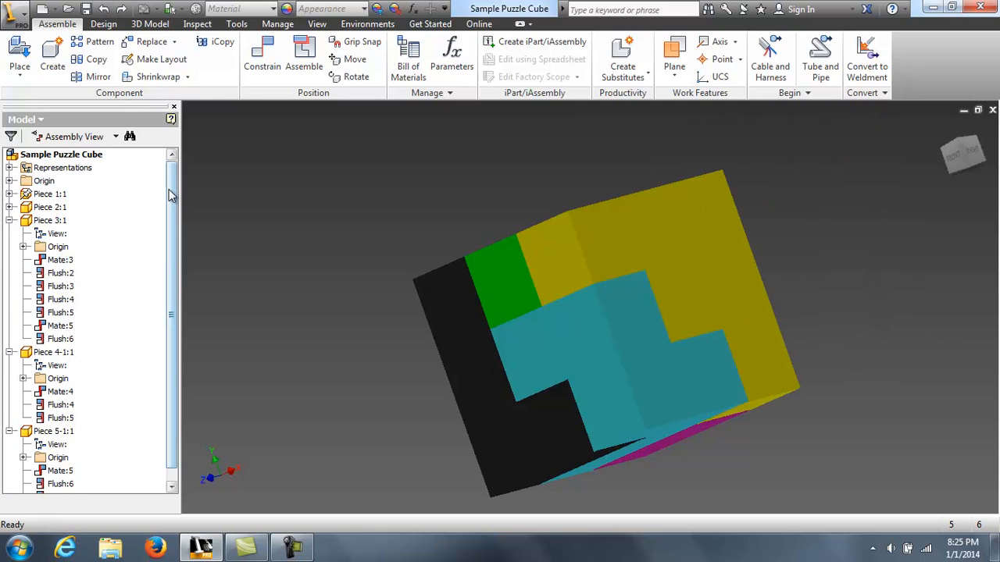
# Step: Check Piece 5-1's restored constraints, collapse the constraint lists of all pieces and view the complete cube from above its front corner
pyautogui.scroll(-1, 164, 391)
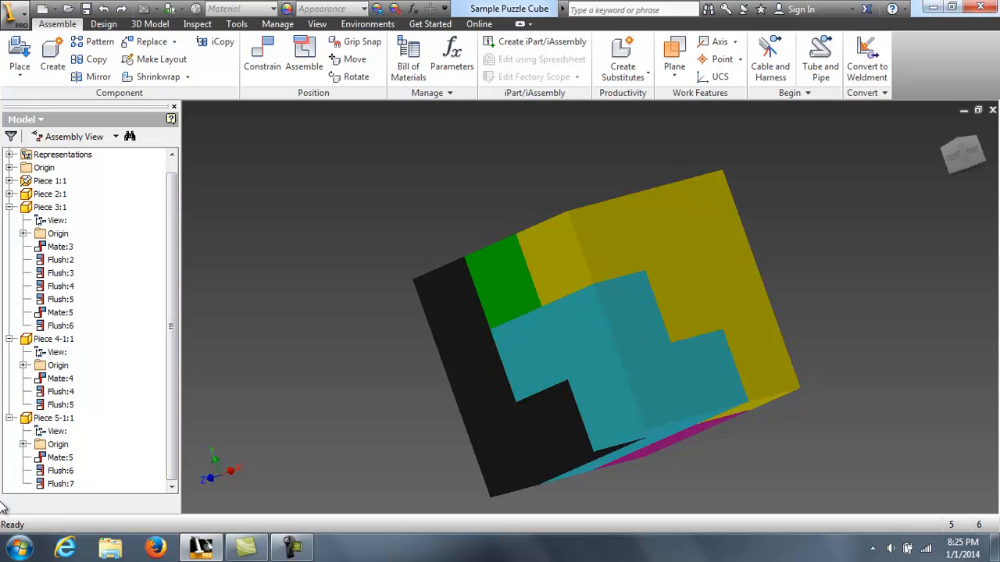
pyautogui.click(9, 418)
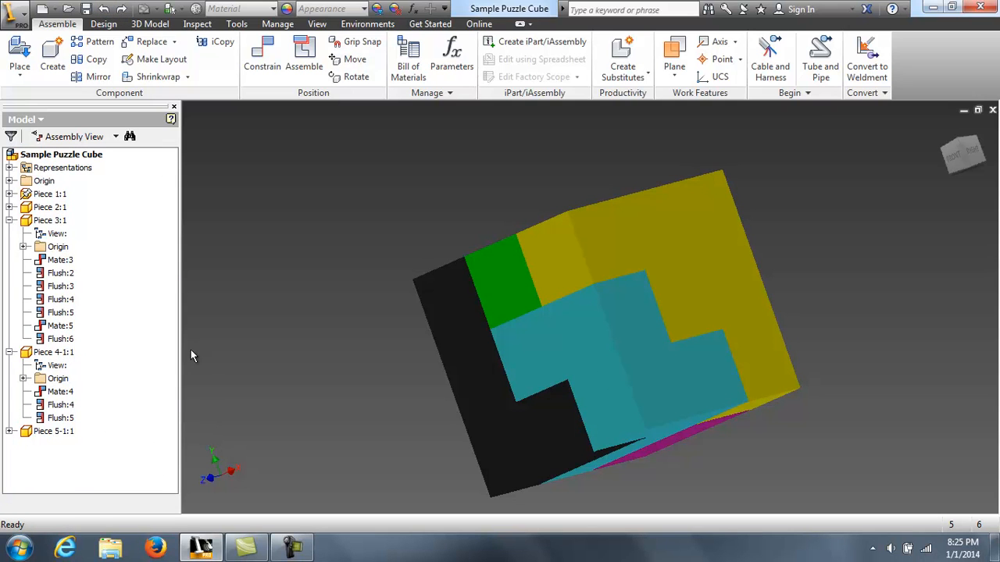
pyautogui.click(978, 157)
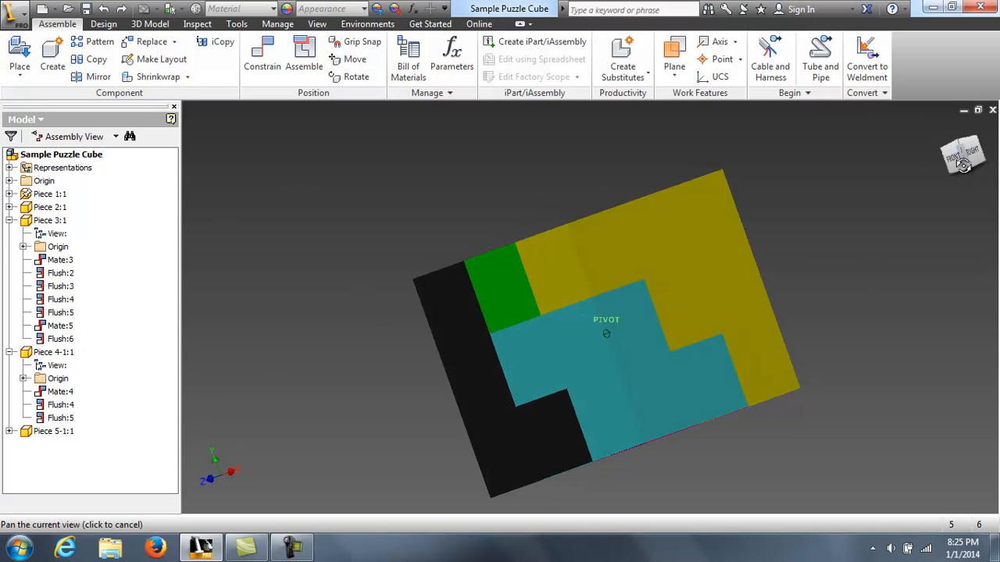
pyautogui.click(944, 127)
pyautogui.click(631, 224)
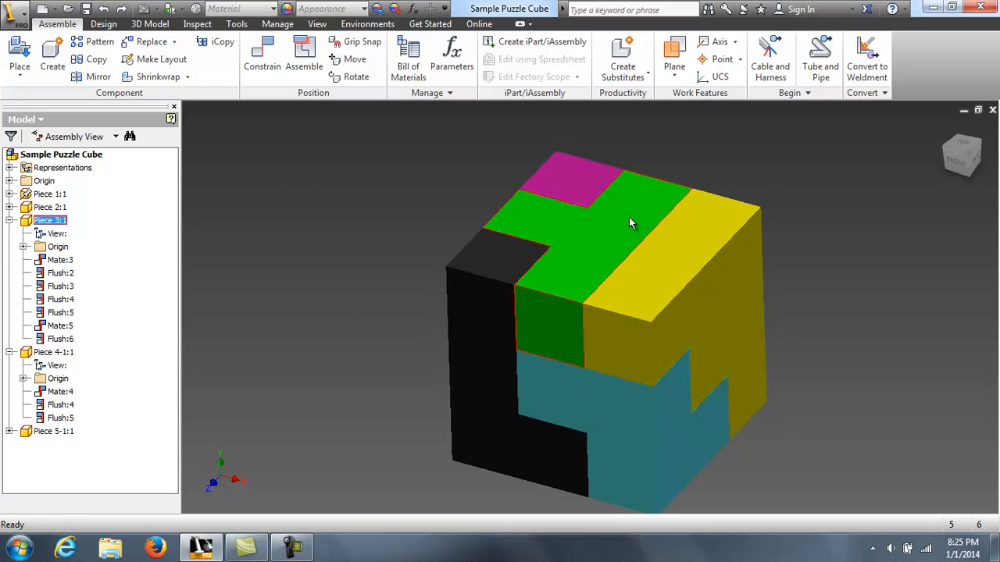
pyautogui.click(8, 220)
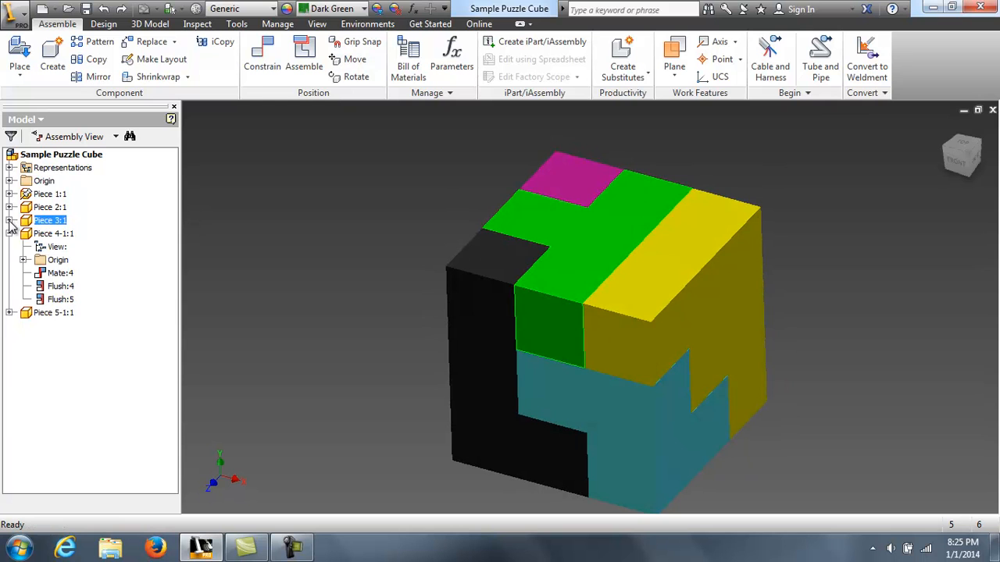
pyautogui.click(9, 234)
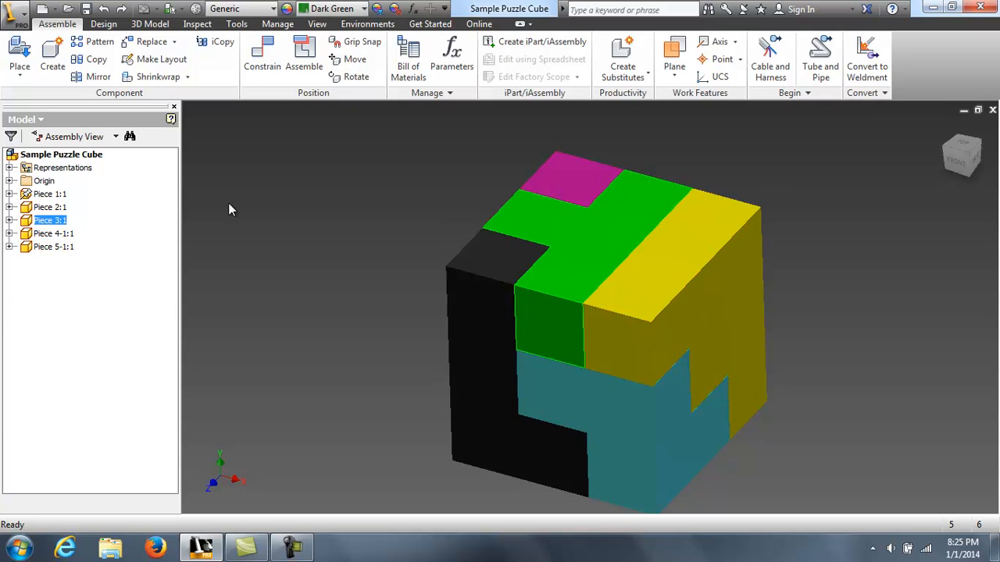
# Step: Hide Piece 3, look into the gap it leaves in the cube and list its constraints
pyautogui.rightClick(38, 222)
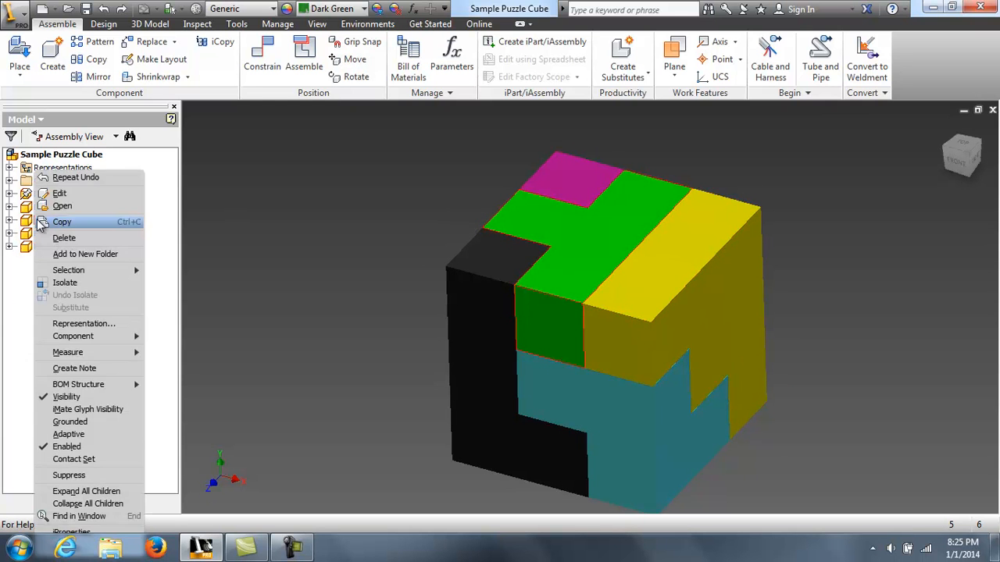
pyautogui.click(93, 400)
pyautogui.moveTo(195, 199)
pyautogui.keyDown('shift'); pyautogui.mouseDown(button='middle')
pyautogui.moveTo(192, 219)
pyautogui.moveTo(234, 326)
pyautogui.moveTo(305, 312)
pyautogui.moveTo(325, 183)
pyautogui.moveTo(294, 156)
pyautogui.mouseUp(button='middle'); pyautogui.keyUp('shift')
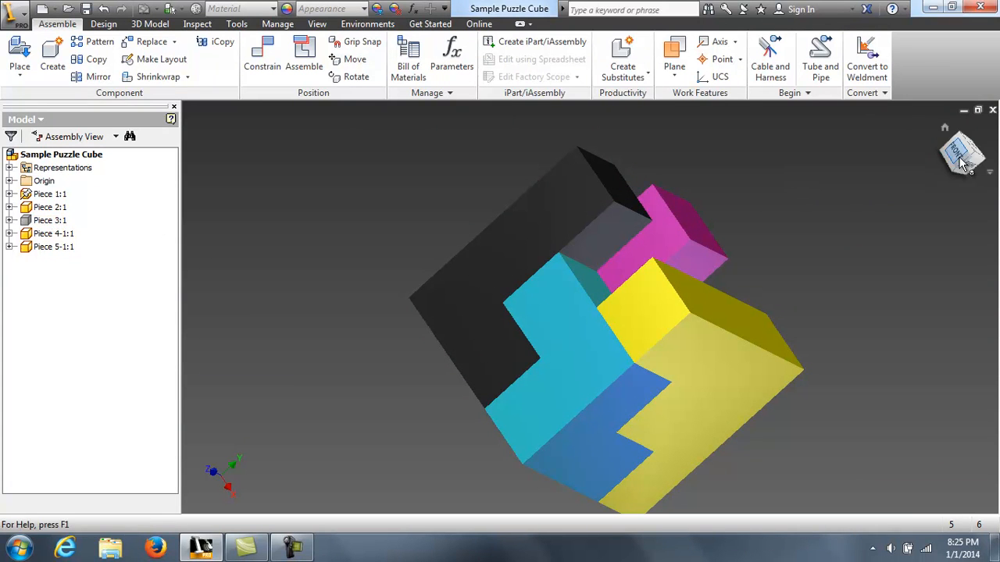
pyautogui.click(9, 220)
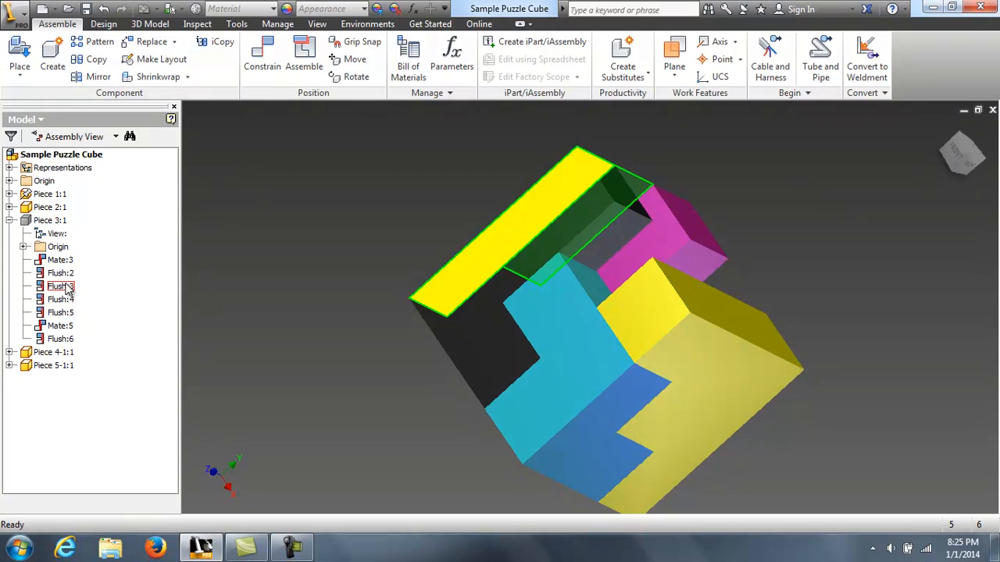
# Step: Ground the hidden Piece 3 and remove its grounding again
pyautogui.rightClick(44, 220)
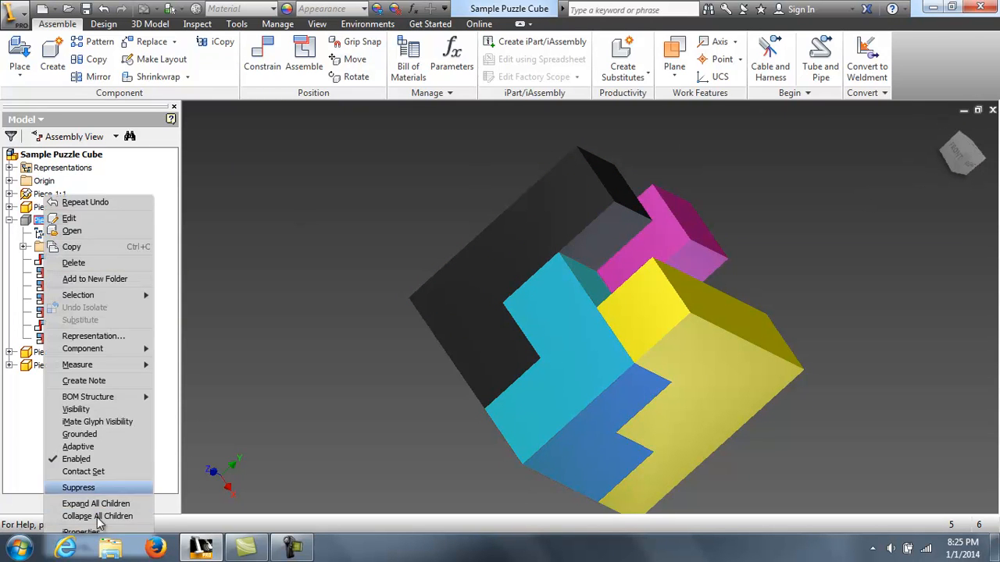
pyautogui.click(80, 434)
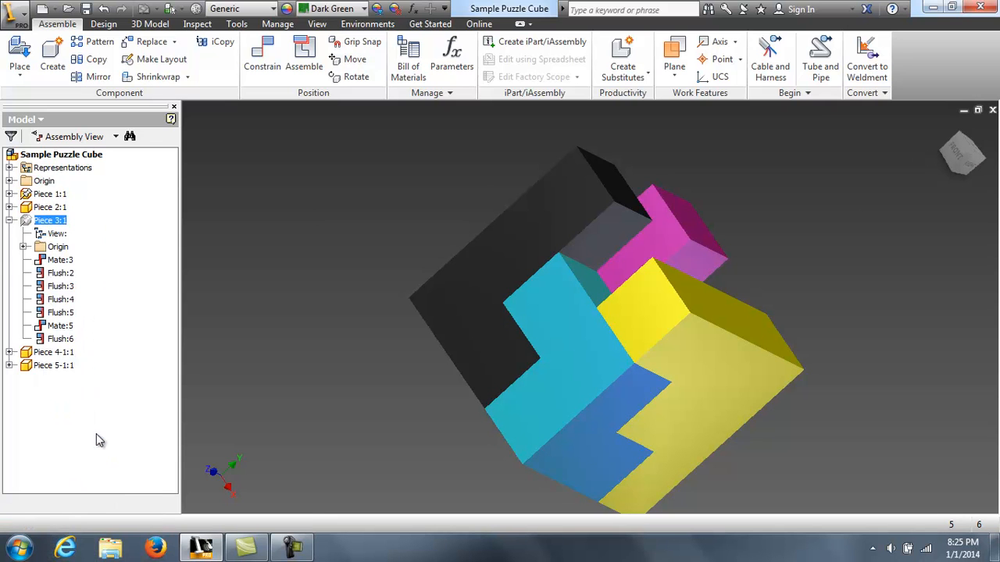
pyautogui.rightClick(48, 225)
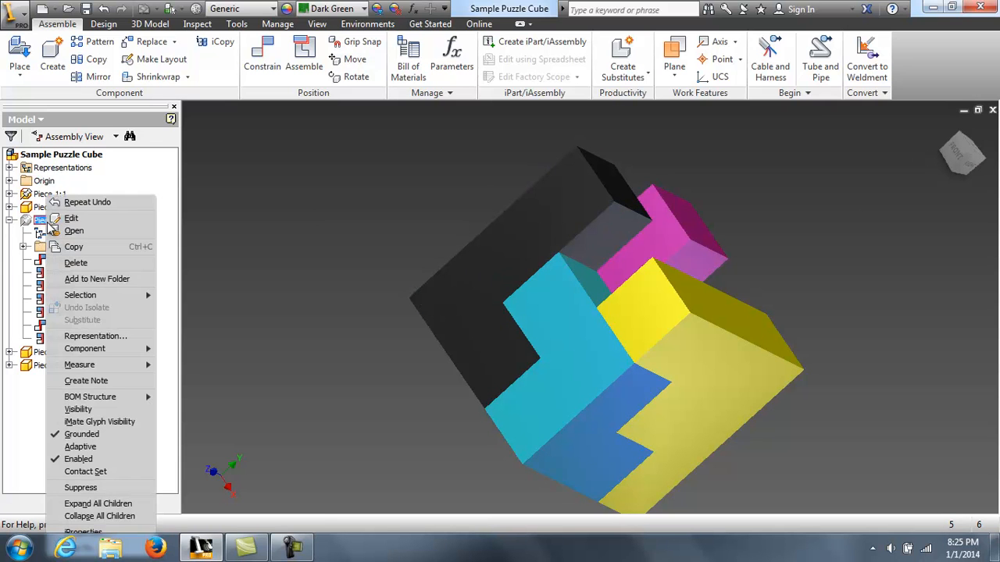
pyautogui.click(78, 435)
# Step: Make Piece 3 visible again and inspect the complete cube from the back and top
pyautogui.rightClick(45, 221)
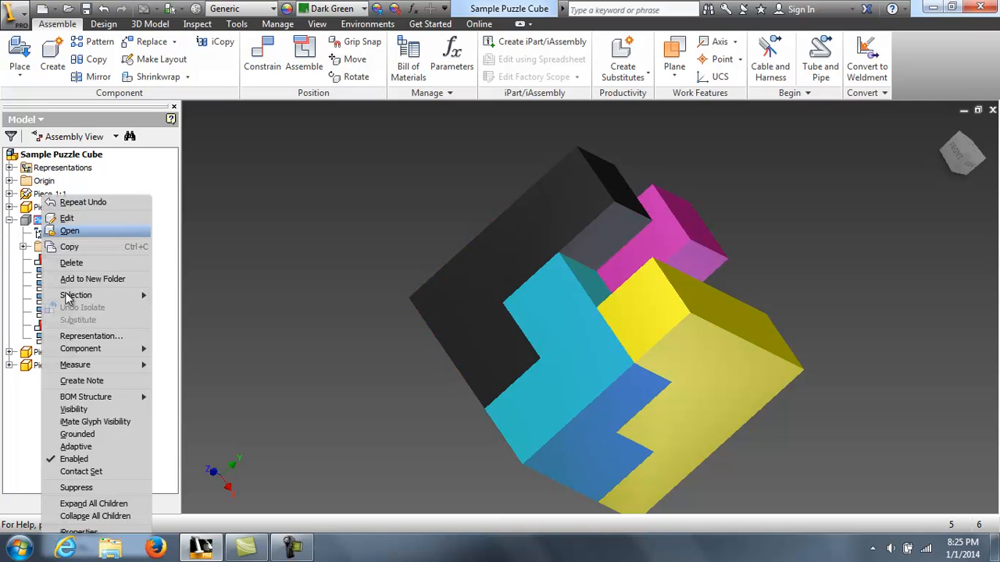
pyautogui.click(92, 411)
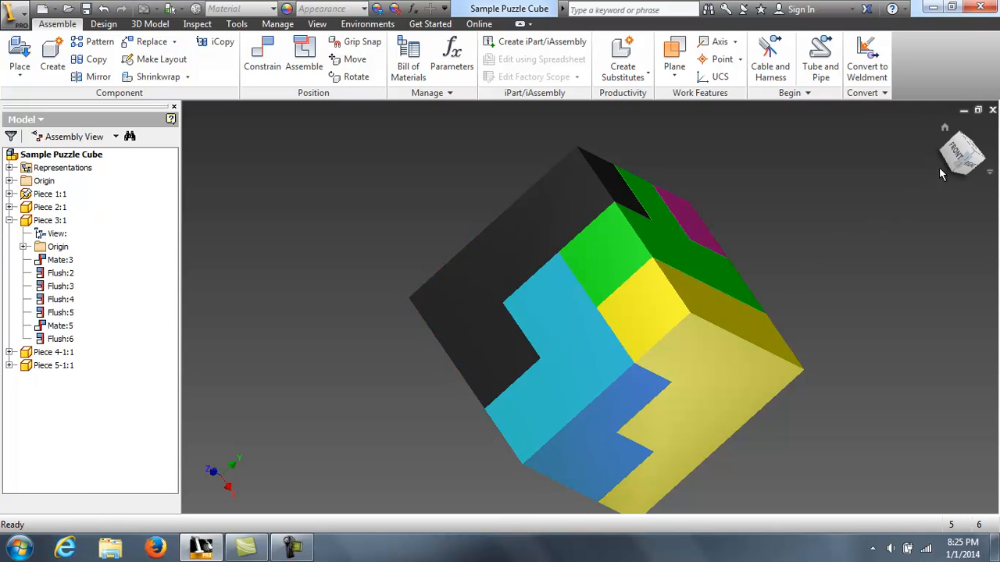
pyautogui.click(968, 156)
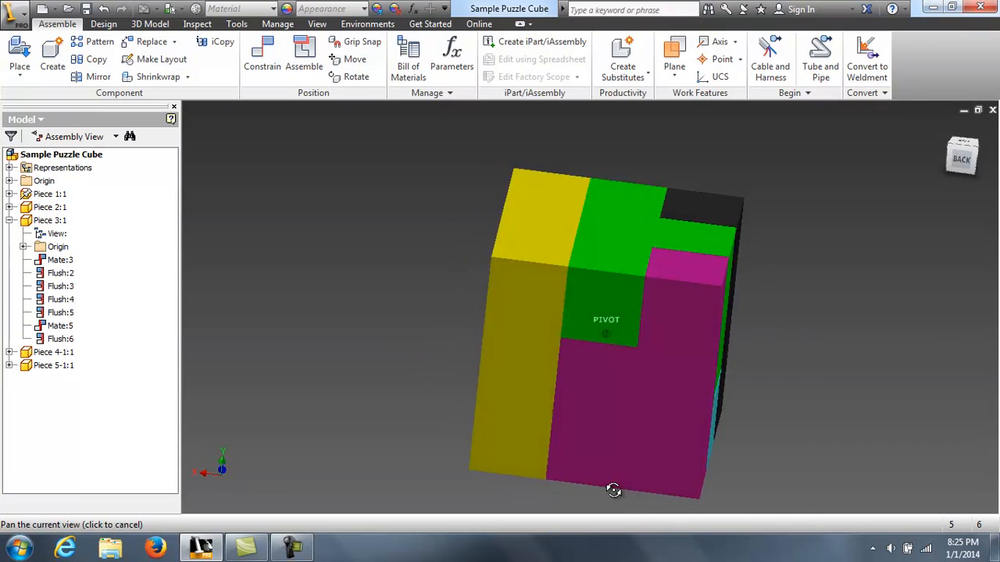
pyautogui.keyDown('shift'); pyautogui.moveTo(424, 457); pyautogui.dragTo(509, 179, button='middle'); pyautogui.keyUp('shift')
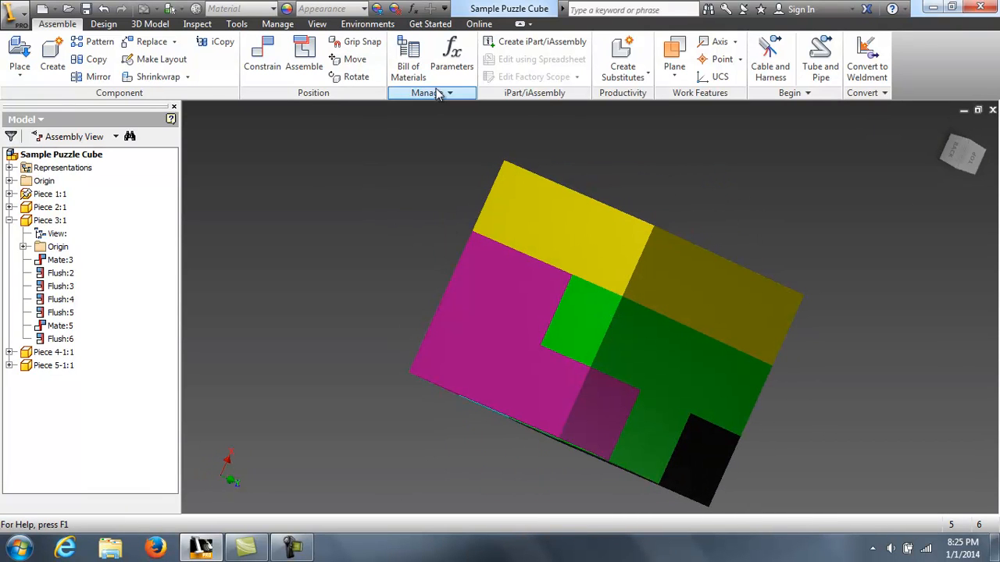
# Step: Save the assembly under the new name Sample Puzzle Cube-Assembled 01-01-14 as an Autodesk Inventor assembly (*.iam)
pyautogui.click(11, 14)
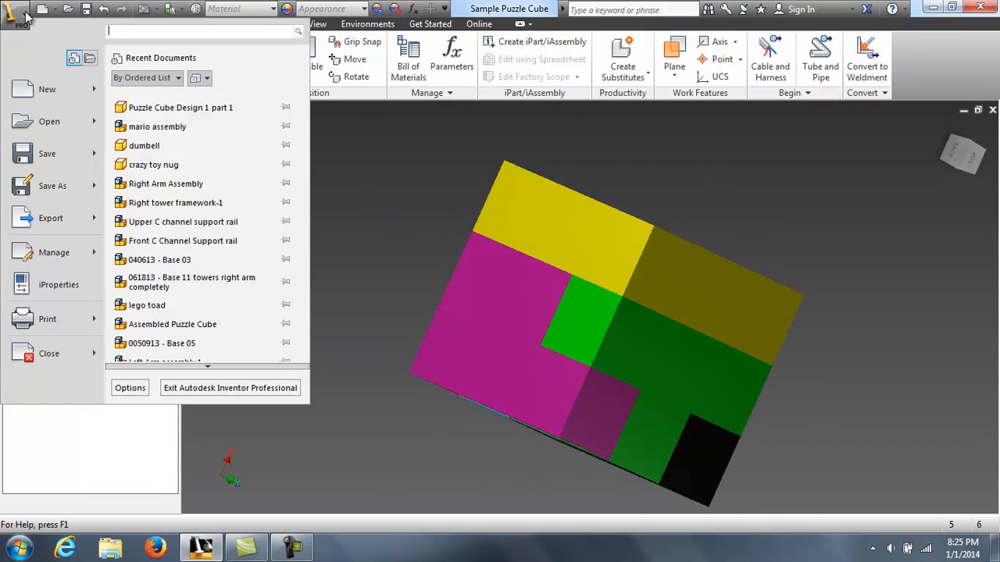
pyautogui.click(63, 193)
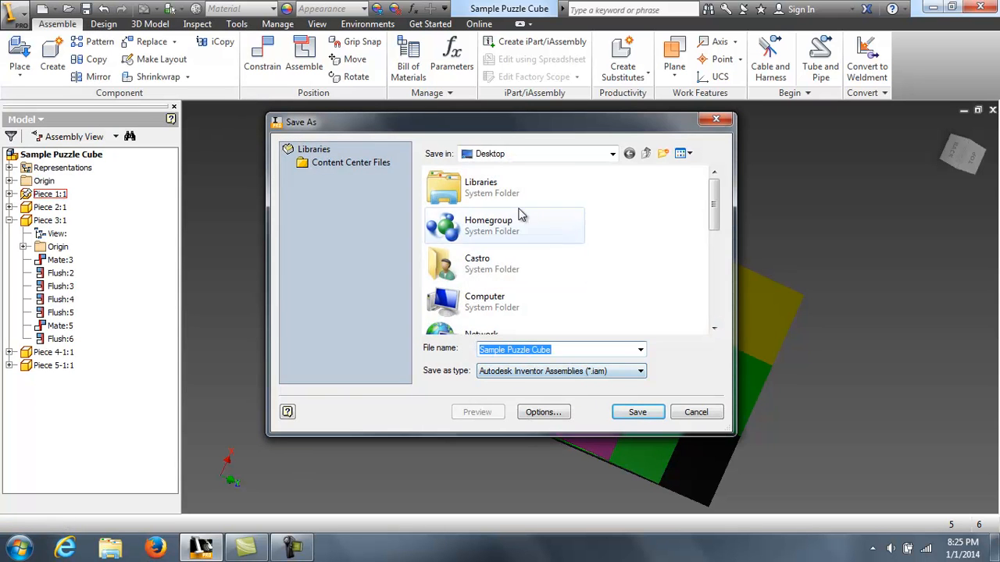
pyautogui.moveTo(717, 203); pyautogui.dragTo(729, 291)
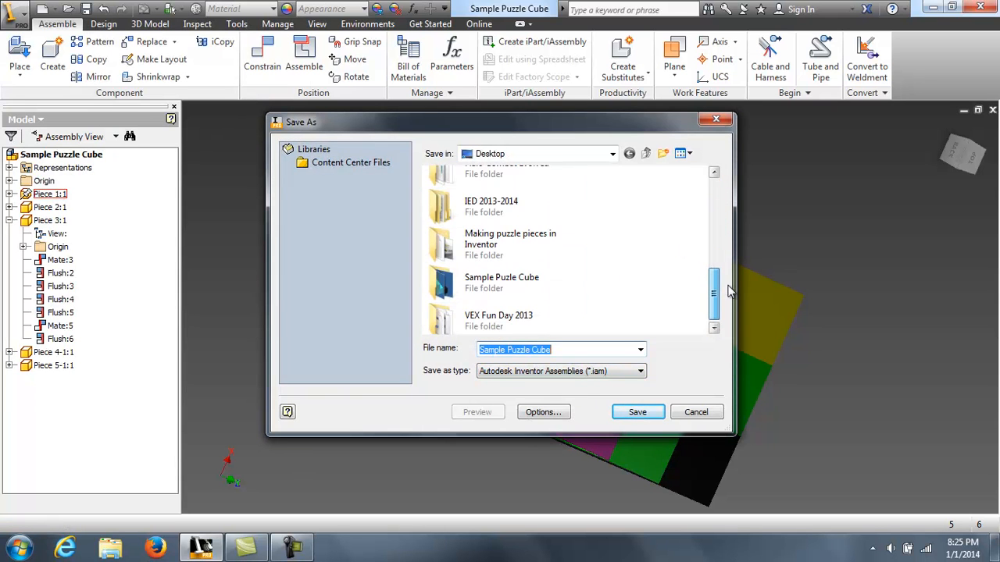
pyautogui.click(538, 289)
pyautogui.click(574, 351)
pyautogui.click(575, 352)
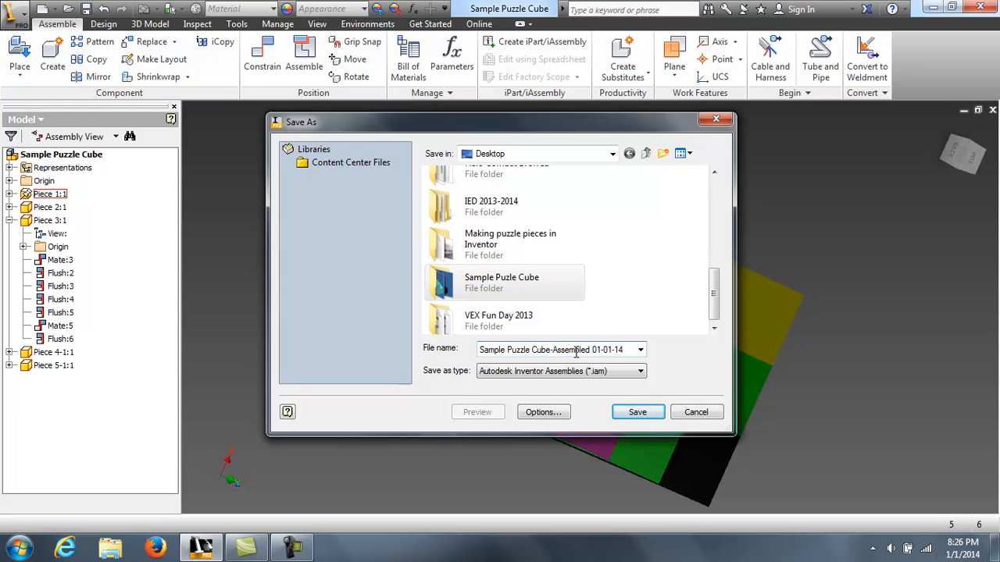
pyautogui.click(638, 413)
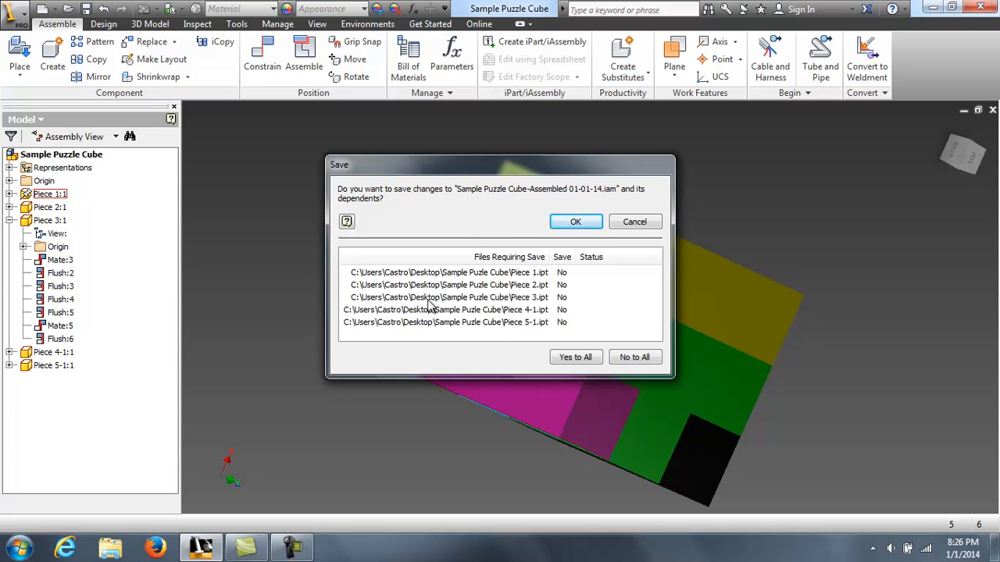
# Step: Include all five piece files in the save, accept their migration to the current release, and view the cube from below
pyautogui.click(581, 356)
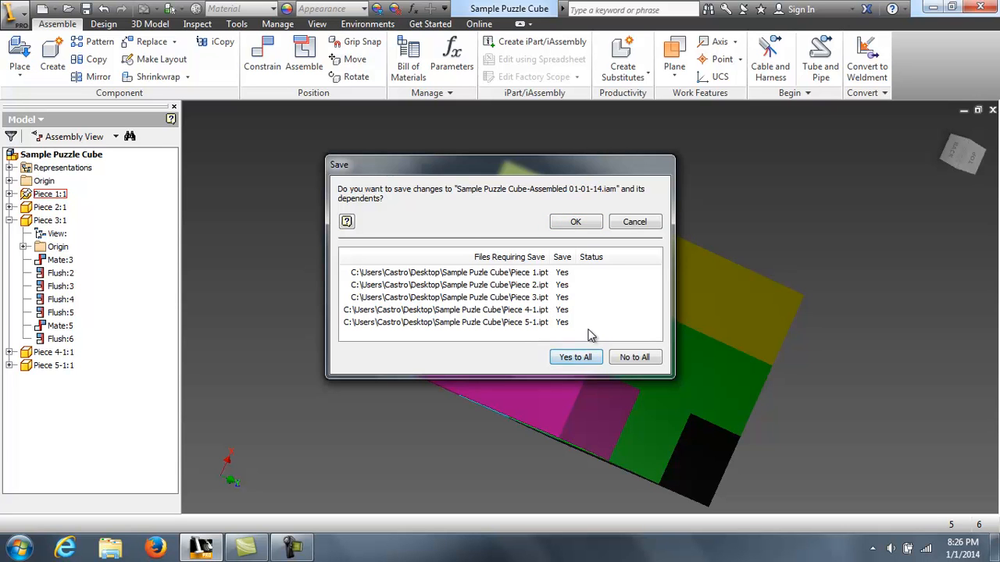
pyautogui.click(575, 225)
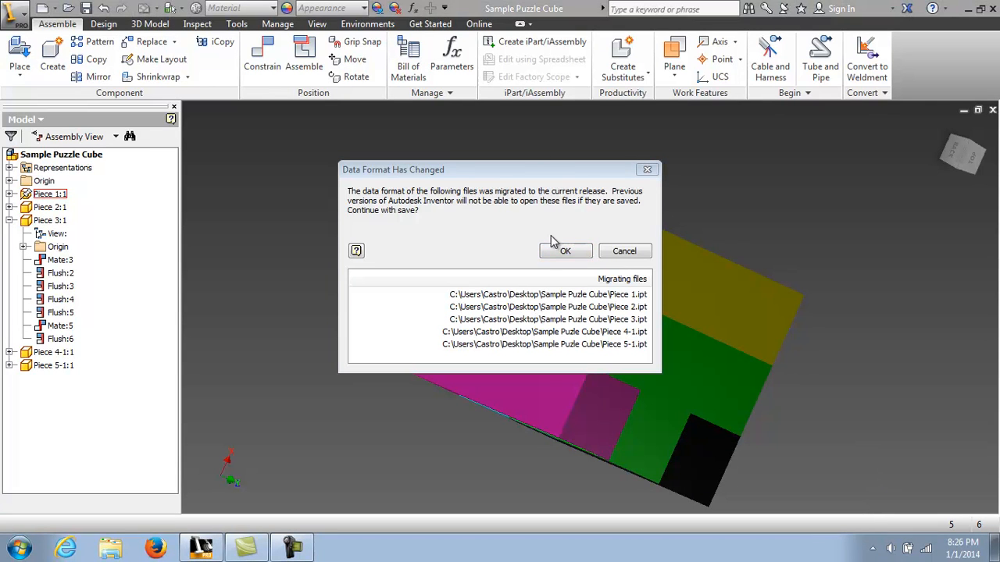
pyautogui.click(566, 252)
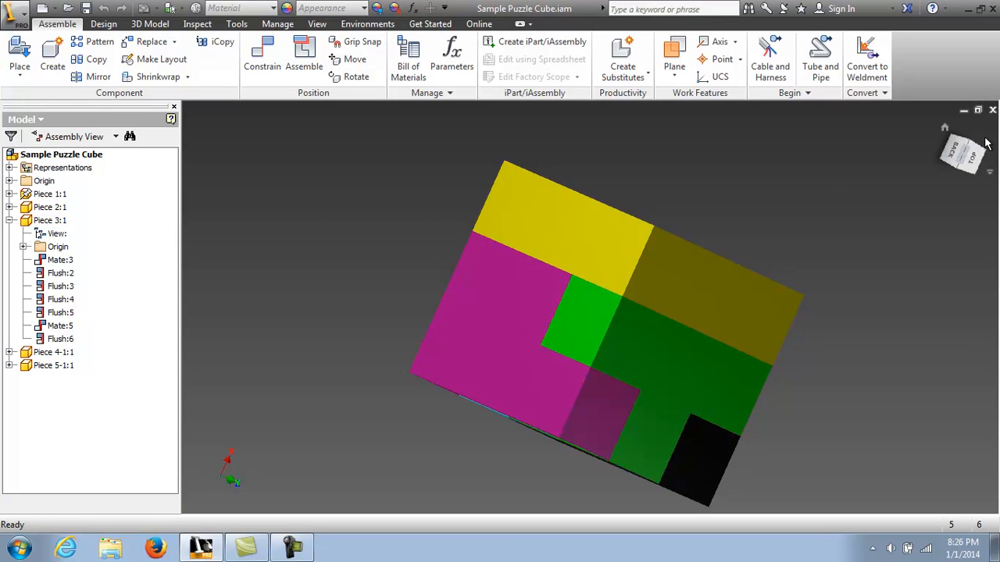
pyautogui.moveTo(968, 160); pyautogui.dragTo(921, 213)
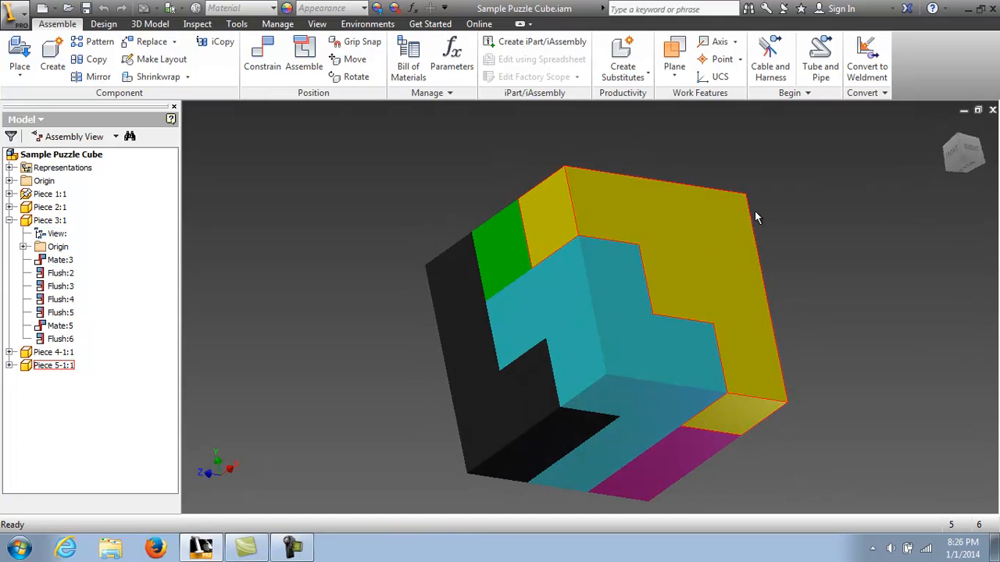